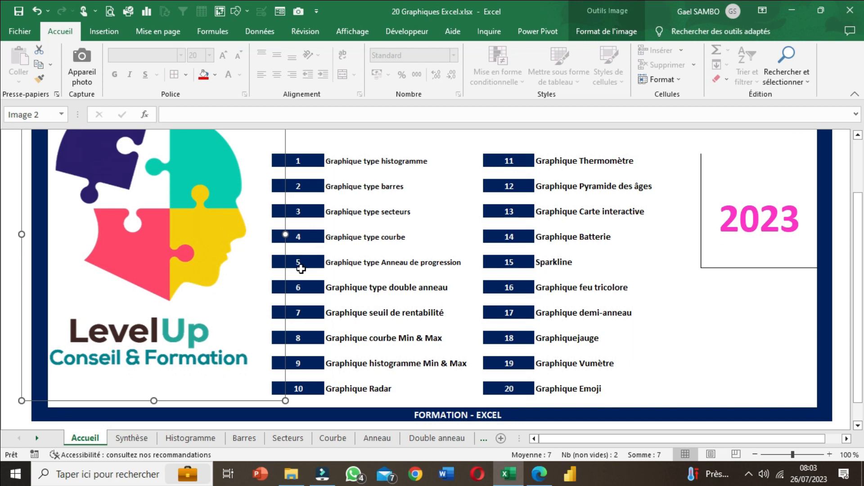
Step: Look through the chart list on the Accueil sheet and the Seuil de rentabilité 2022 chart on the Synthèse sheet
{"action": "scroll", "coordinate": [301, 269], "scroll_direction": "up", "scroll_amount": 1}
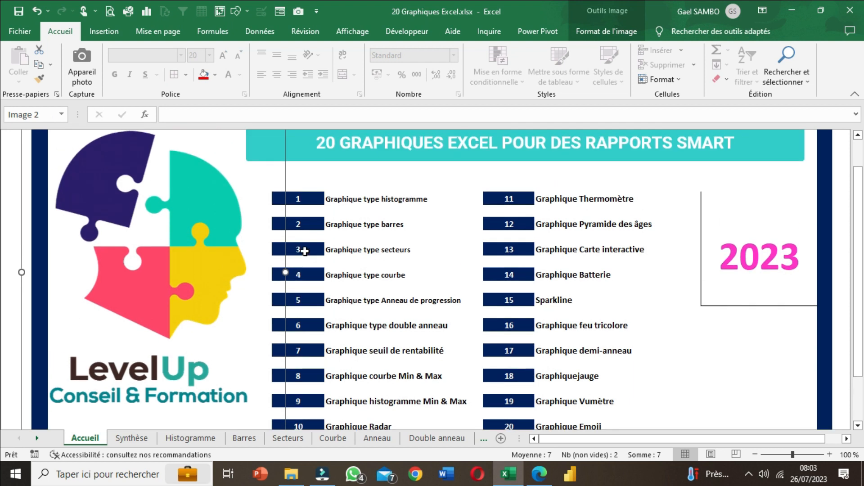
{"action": "scroll", "coordinate": [301, 252], "scroll_direction": "up", "scroll_amount": 1}
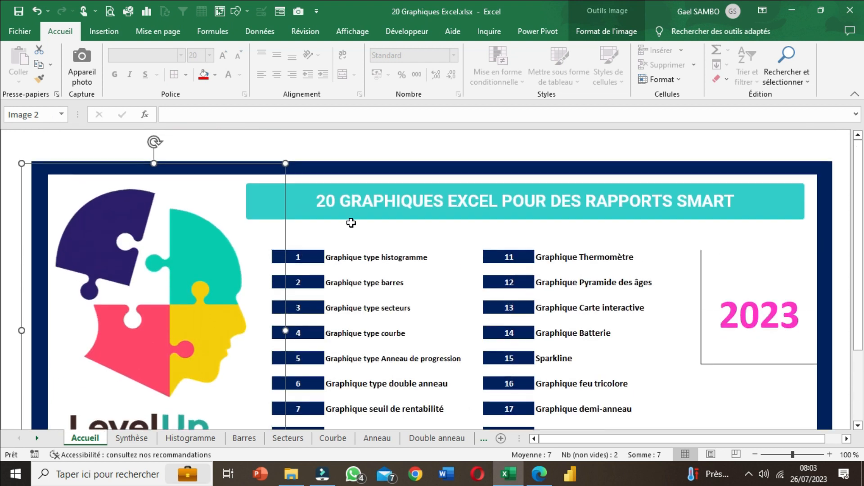
{"action": "left_click", "coordinate": [447, 219]}
{"action": "scroll", "coordinate": [452, 224], "scroll_direction": "down", "scroll_amount": 1}
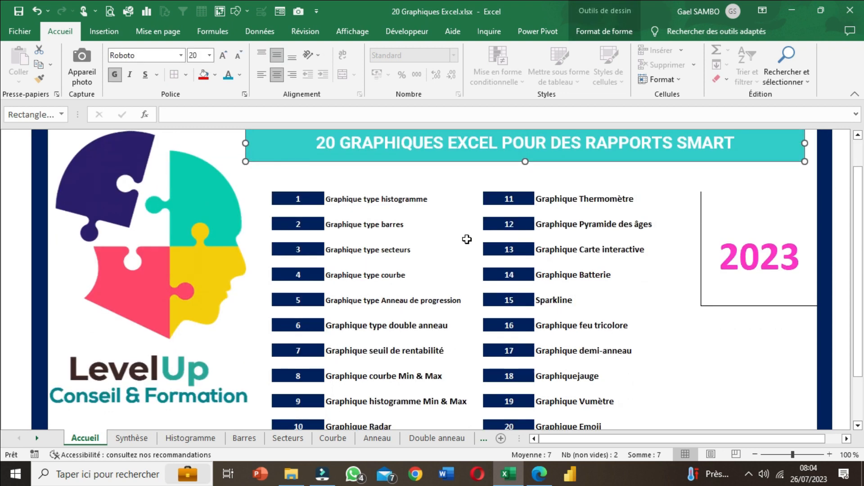
{"action": "scroll", "coordinate": [451, 275], "scroll_direction": "down", "scroll_amount": 1}
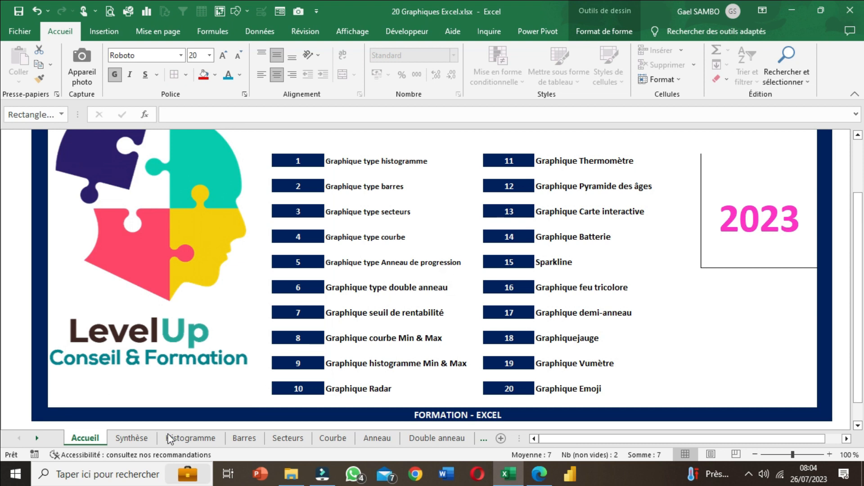
{"action": "left_click", "coordinate": [135, 439]}
{"action": "left_click_drag", "start_coordinate": [418, 365], "coordinate": [422, 365]}
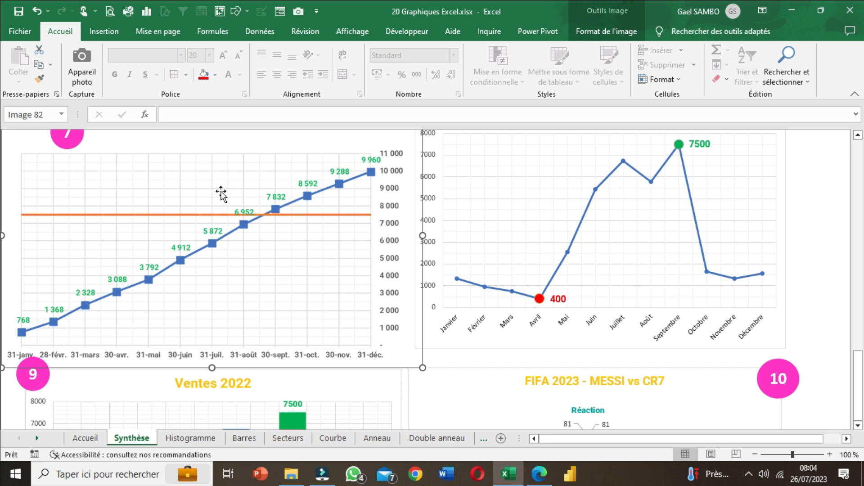
{"action": "scroll", "coordinate": [229, 213], "scroll_direction": "up", "scroll_amount": 1}
{"action": "scroll", "coordinate": [229, 213], "scroll_direction": "up", "scroll_amount": 1}
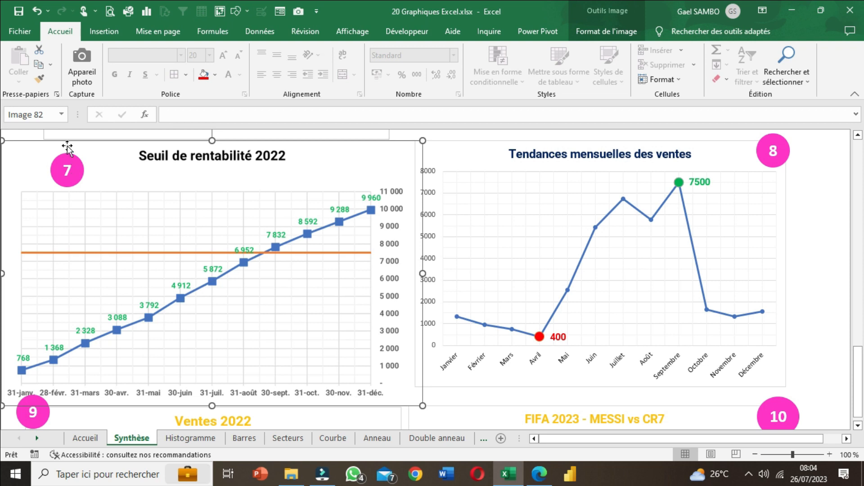
Step: Bring up the Seuil rentabilité sheet of the workbook
{"action": "left_click", "coordinate": [38, 440]}
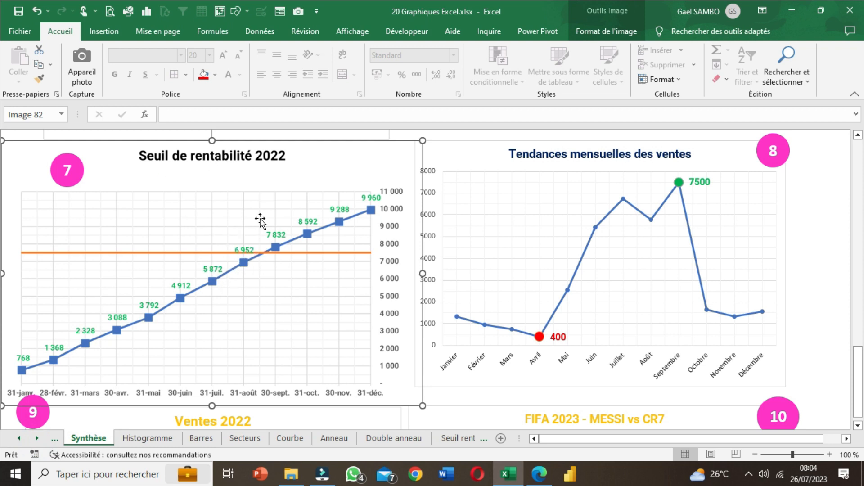
{"action": "left_click", "coordinate": [449, 442]}
{"action": "left_click", "coordinate": [449, 443]}
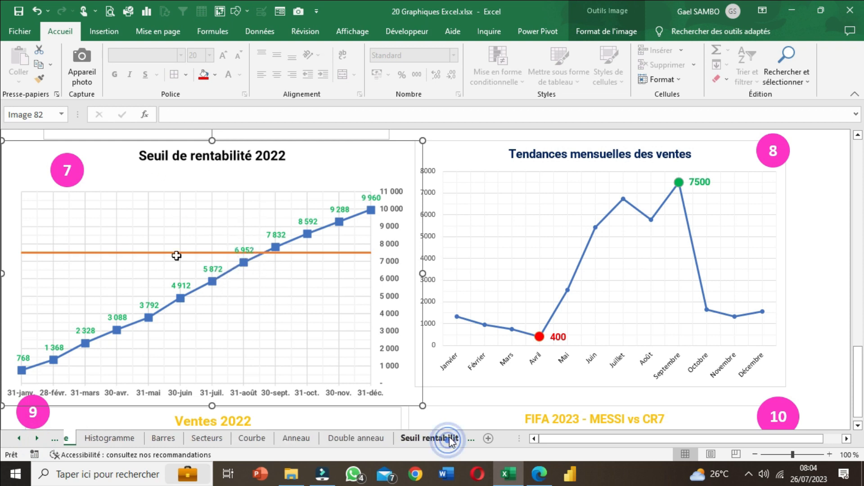
Step: Examine the monthly data table in A2:D14, column by column: CA HT, CV and CF
{"action": "left_click_drag", "start_coordinate": [52, 159], "coordinate": [231, 310]}
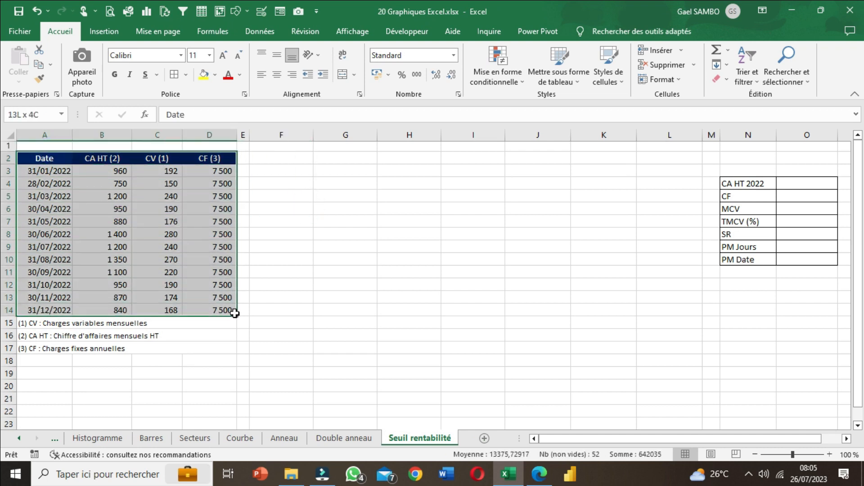
{"action": "left_click_drag", "start_coordinate": [73, 137], "coordinate": [210, 310]}
{"action": "left_click_drag", "start_coordinate": [115, 160], "coordinate": [221, 314]}
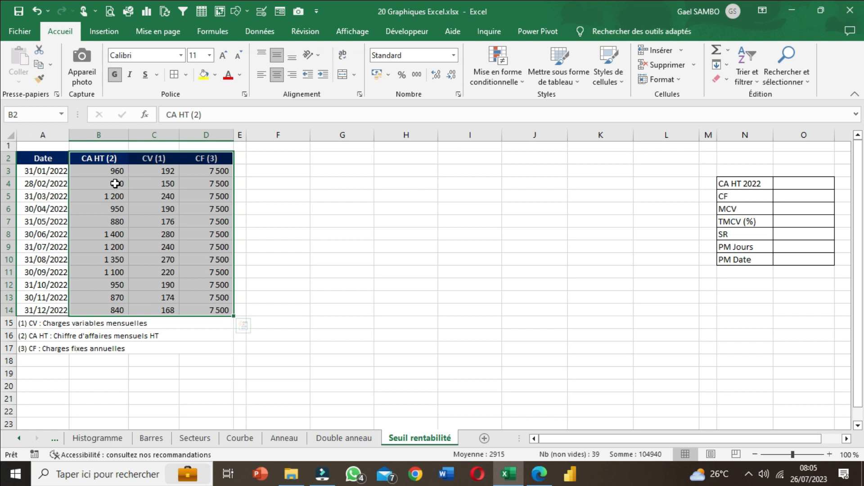
{"action": "left_click", "coordinate": [108, 160]}
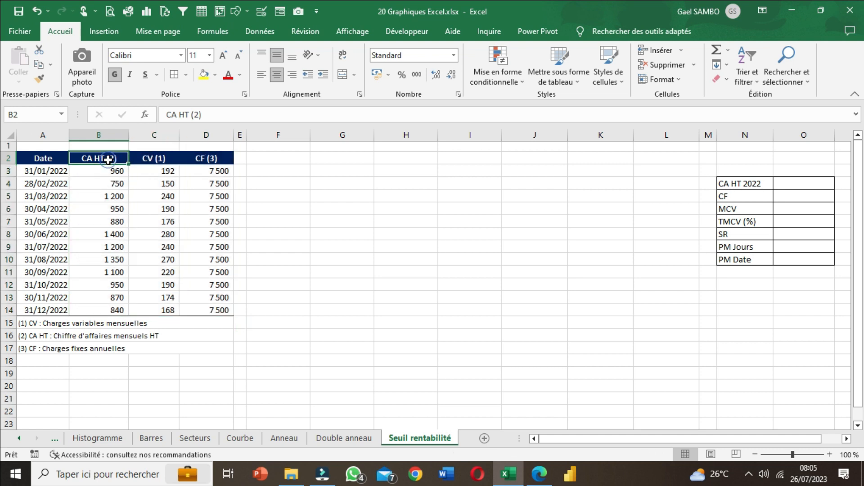
{"action": "left_click", "coordinate": [155, 161]}
{"action": "left_click_drag", "start_coordinate": [162, 169], "coordinate": [172, 314]}
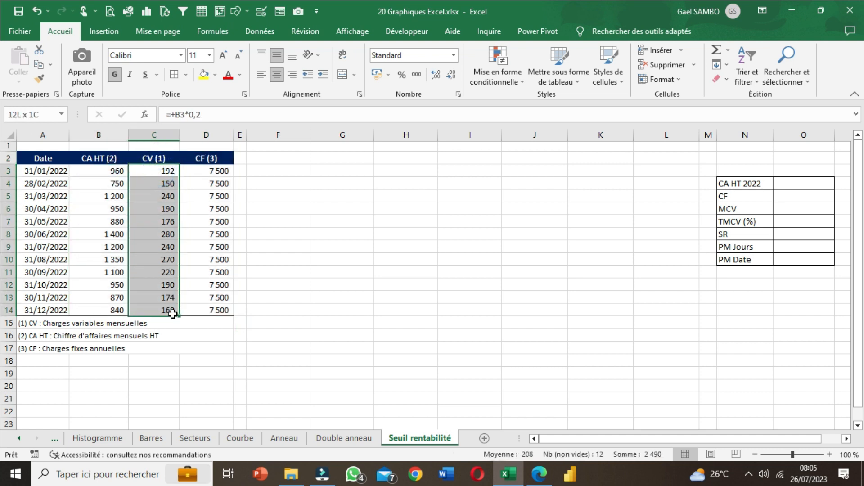
{"action": "left_click_drag", "start_coordinate": [205, 171], "coordinate": [209, 314]}
Step: Save the workbook and close the advertising pop-up covering the sheet
{"action": "left_click", "coordinate": [18, 11]}
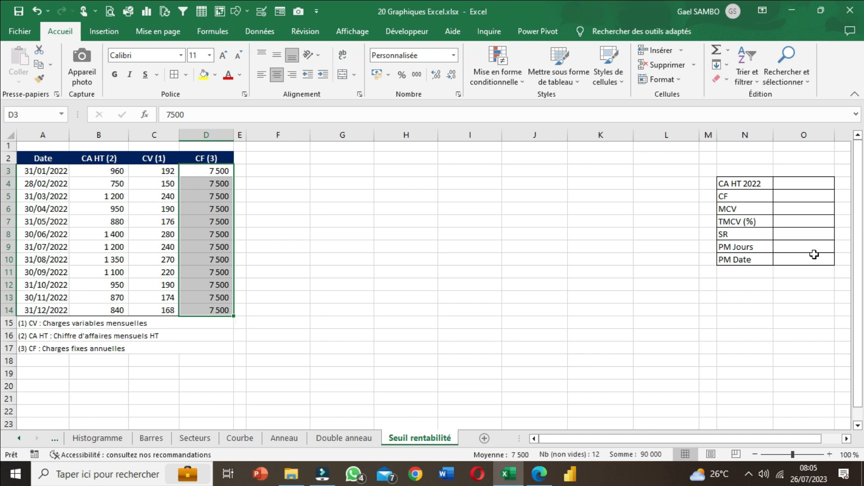
{"action": "left_click", "coordinate": [345, 220]}
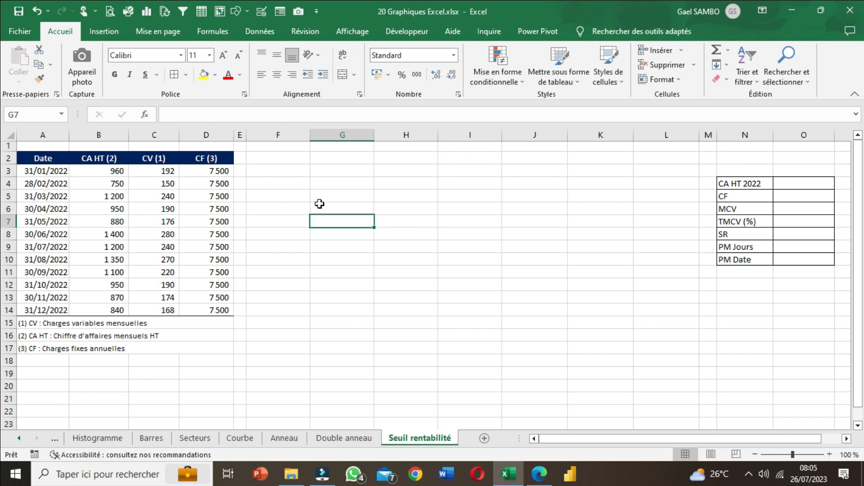
{"action": "left_click", "coordinate": [280, 161]}
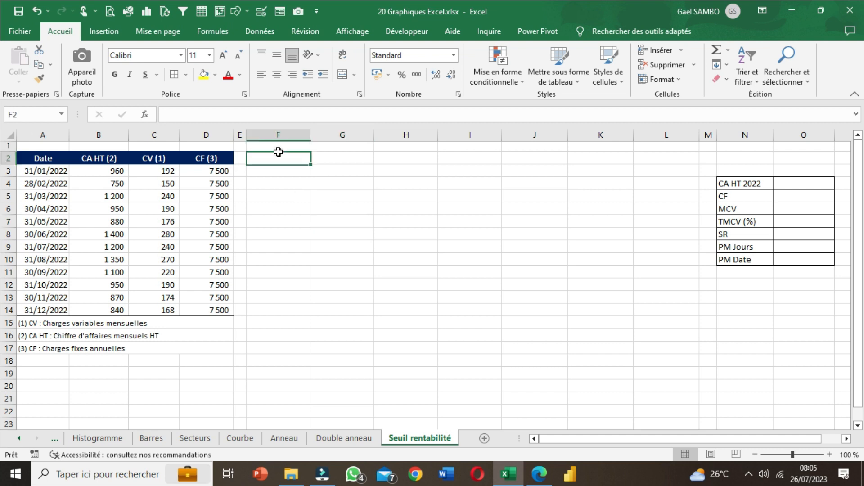
{"action": "left_click", "coordinate": [19, 11]}
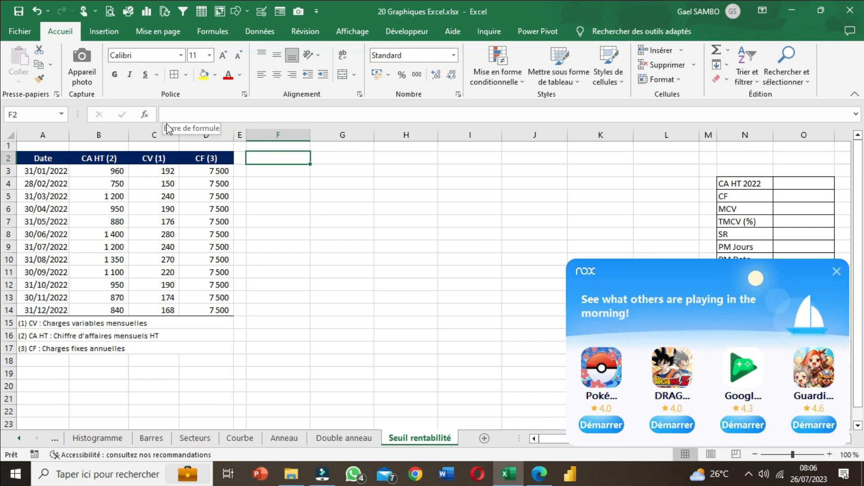
{"action": "left_click", "coordinate": [834, 273]}
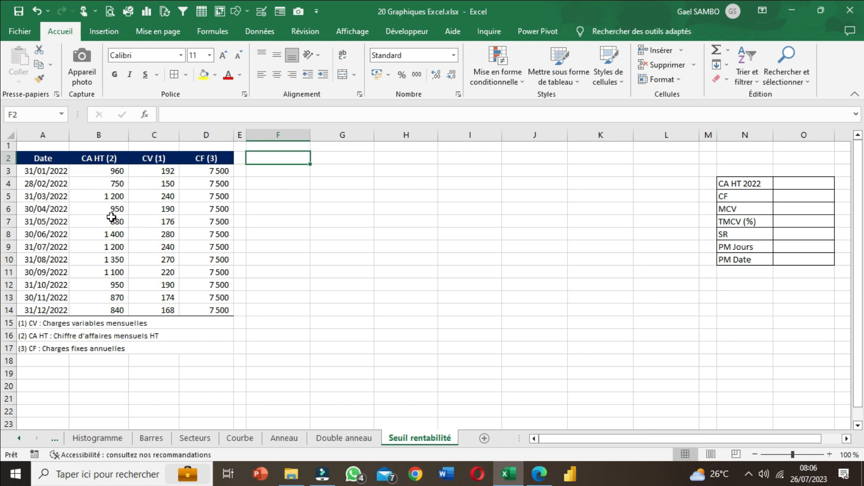
Step: Start a calculation table beside the monthly data by entering the headers Date in F2 and CA HT in G2
{"action": "left_click_drag", "start_coordinate": [45, 158], "coordinate": [216, 310]}
{"action": "left_click", "coordinate": [283, 158]}
{"action": "type", "text": "Date"}
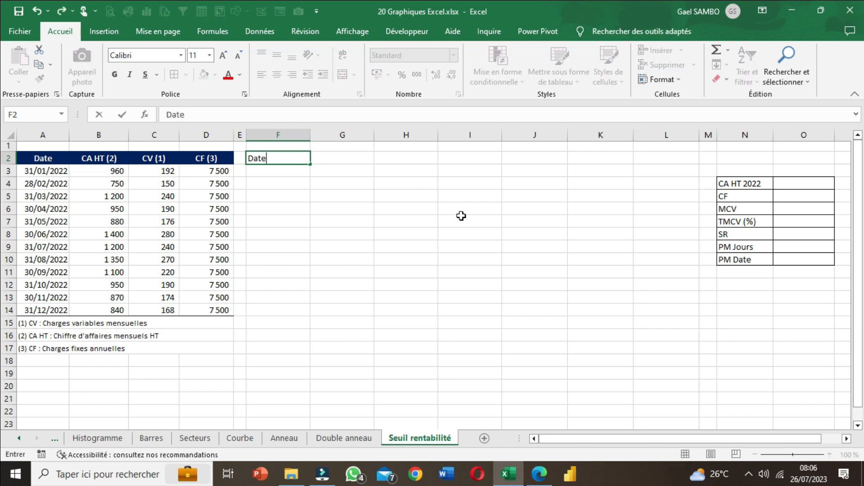
{"action": "key", "text": "Tab"}
{"action": "type", "text": "CA"}
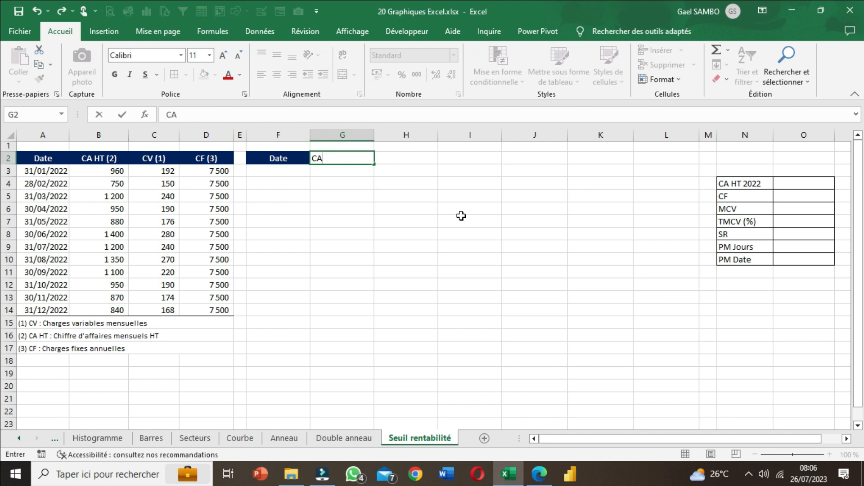
{"action": "type", "text": " GR"}
{"action": "key", "text": "BackSpace"}
{"action": "type", "text": "HT"}
{"action": "key", "text": "BackSpace"}
{"action": "key", "text": "BackSpace"}
{"action": "key", "text": "BackSpace"}
{"action": "type", "text": "HT"}
{"action": "key", "text": "Tab"}
Step: Enter the headers CA HT Cumulé, CV and CV Cumulé in cells H2 to J2
{"action": "type", "text": "CA"}
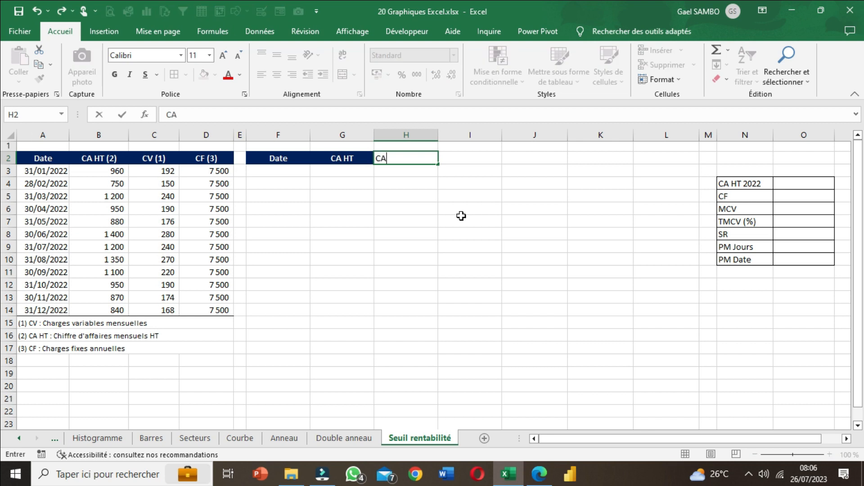
{"action": "type", "text": " HT Cumulé"}
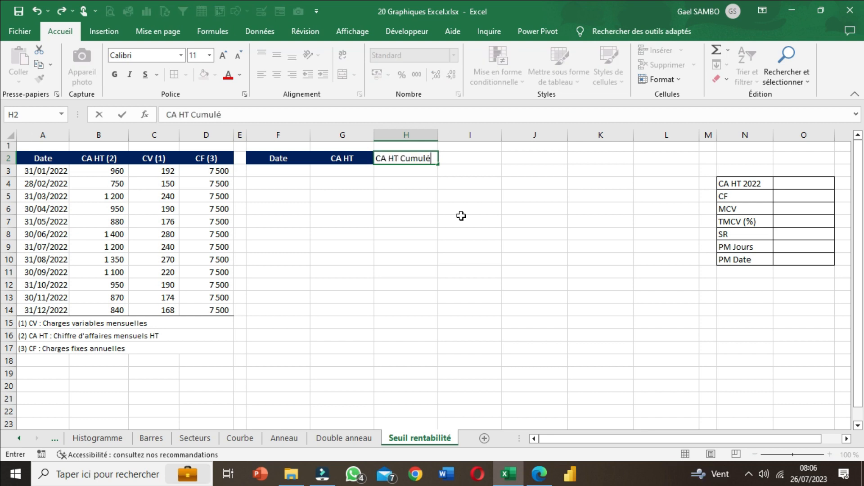
{"action": "key", "text": "Tab"}
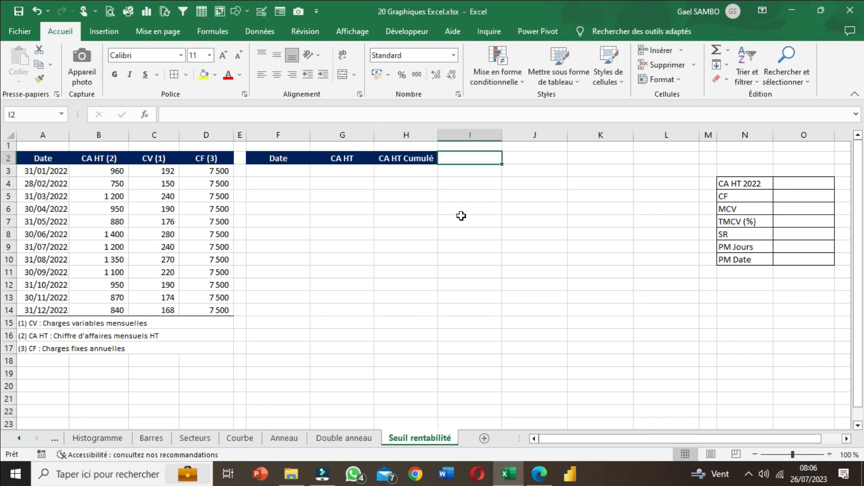
{"action": "type", "text": "CV"}
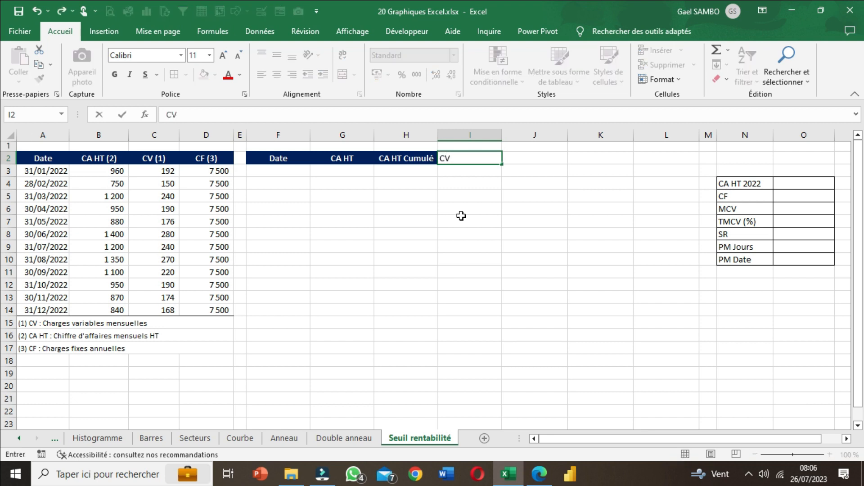
{"action": "key", "text": "Tab"}
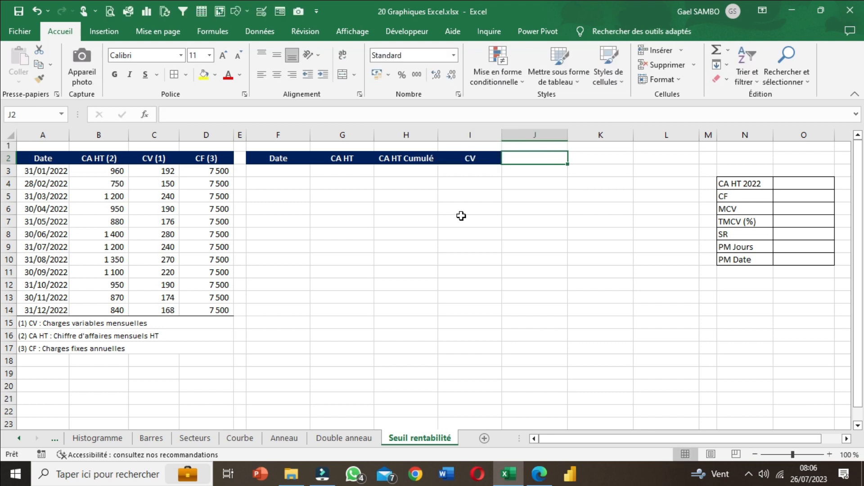
{"action": "type", "text": "CV "}
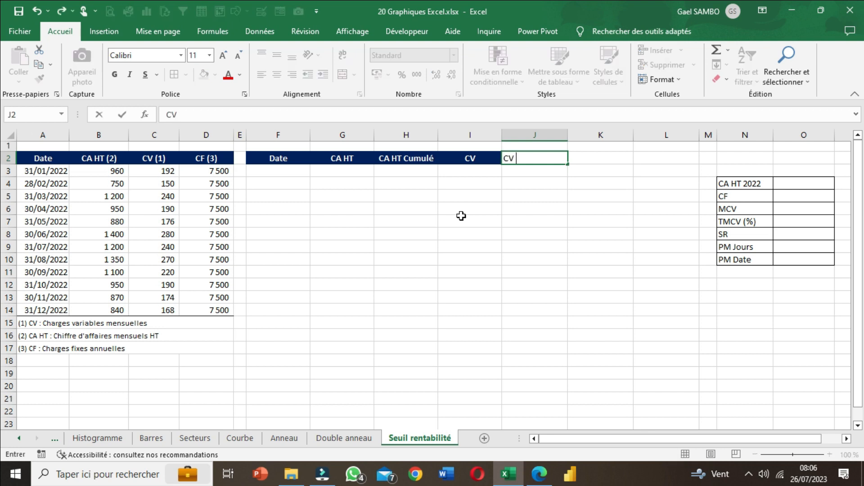
{"action": "type", "text": "Cumulé"}
{"action": "key", "text": "Tab"}
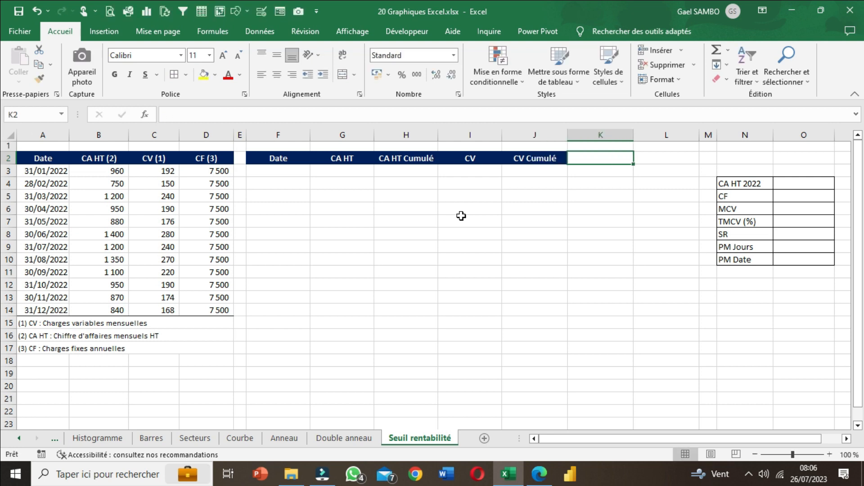
Step: Enter the headers MCV in K2 and CF in L2
{"action": "type", "text": "MCV"}
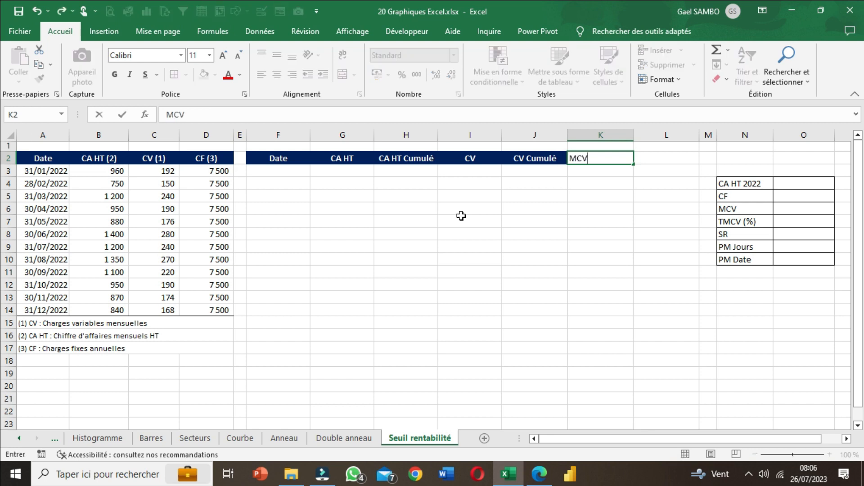
{"action": "key", "text": "Tab"}
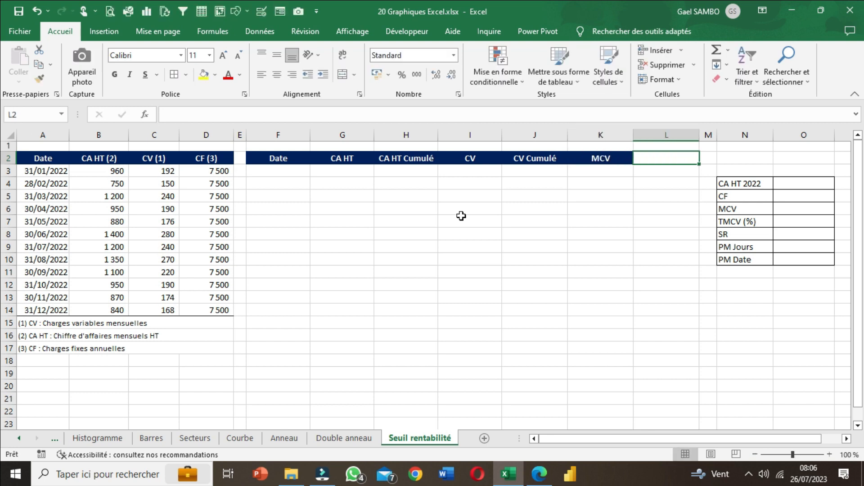
{"action": "type", "text": "CF"}
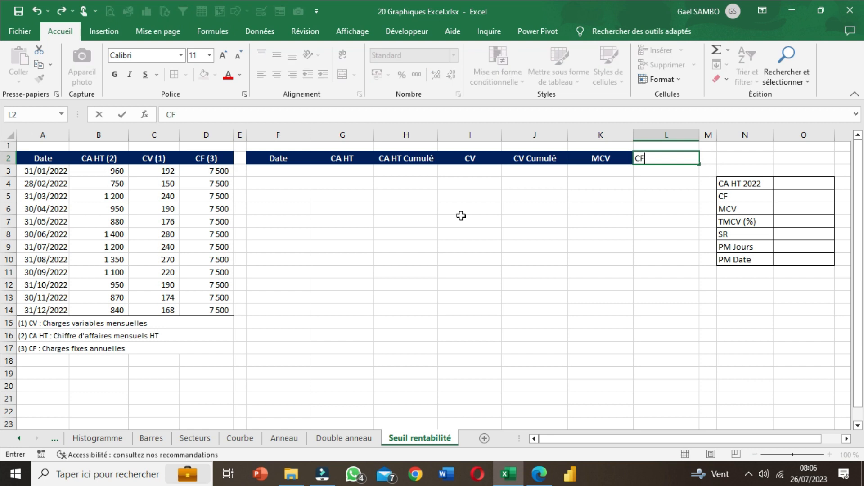
{"action": "left_click", "coordinate": [585, 222]}
Step: Insert a new column at M, after the CF column, and enter the header Résultat in M2
{"action": "left_click", "coordinate": [708, 135]}
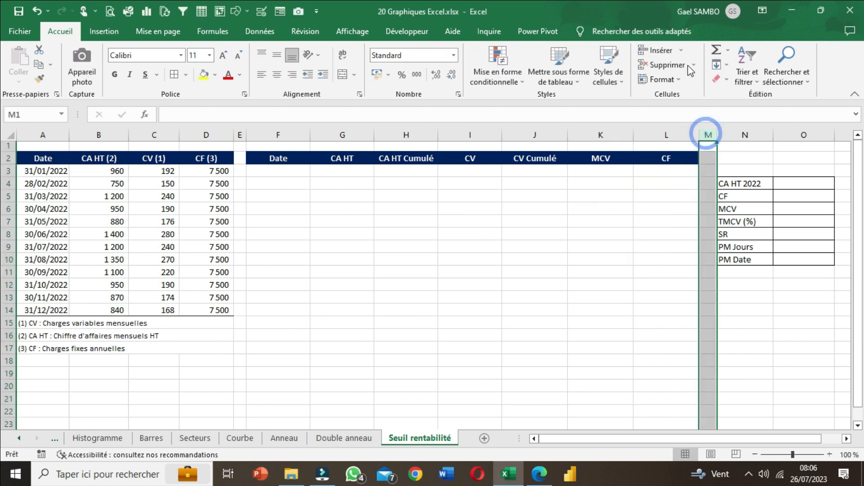
{"action": "left_click", "coordinate": [659, 50]}
{"action": "left_click", "coordinate": [736, 160]}
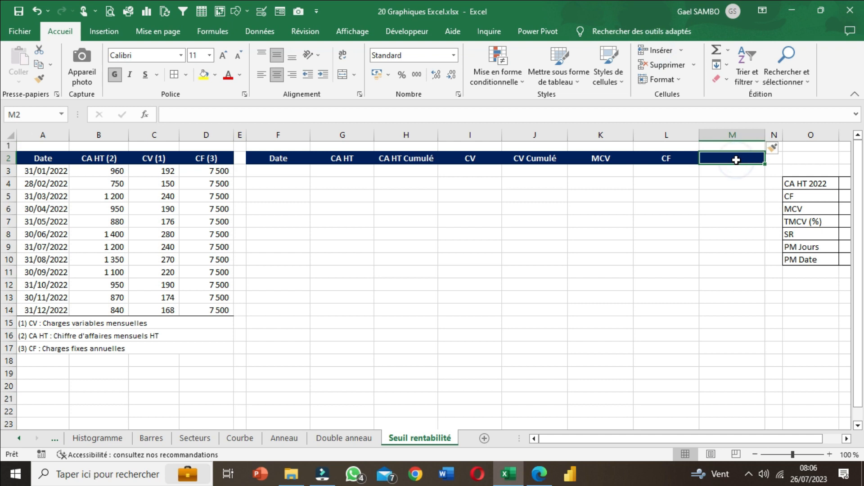
{"action": "type", "text": "R"}
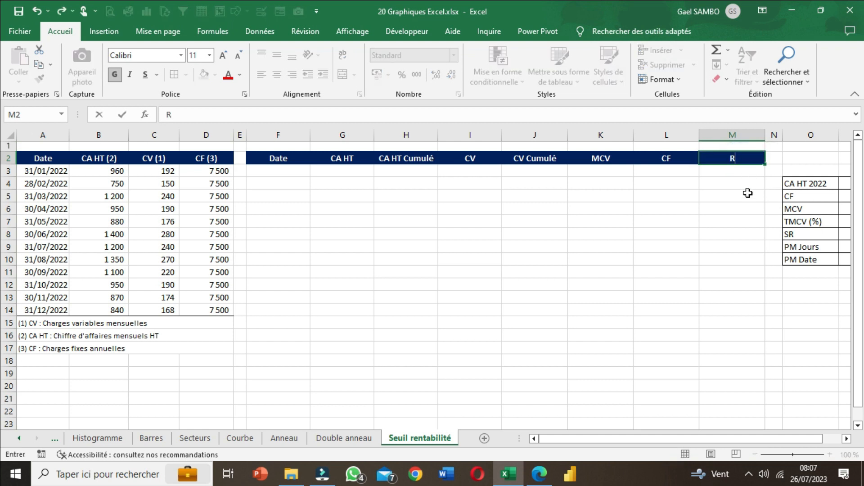
{"action": "type", "text": "ésultat"}
{"action": "left_click", "coordinate": [748, 194]}
Step: Review the new header row F2:M2 against the source data table in columns A to D
{"action": "left_click", "coordinate": [276, 172]}
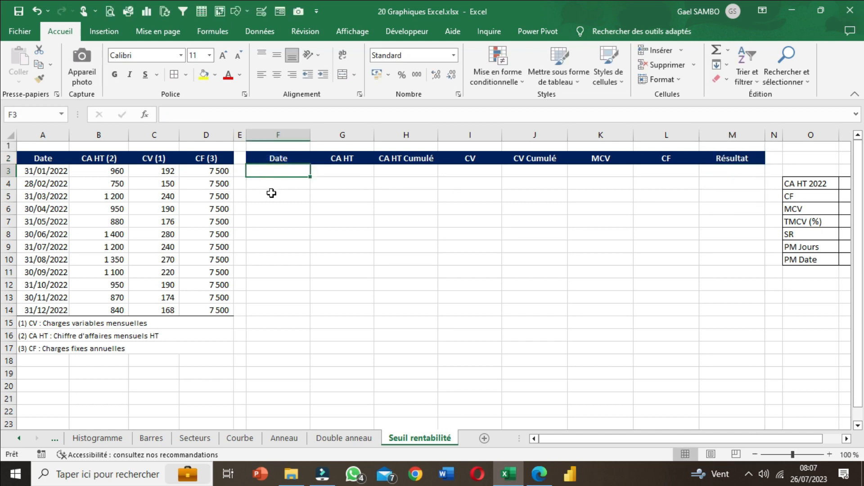
{"action": "left_click_drag", "start_coordinate": [279, 158], "coordinate": [666, 158]}
{"action": "left_click_drag", "start_coordinate": [669, 439], "coordinate": [540, 426]}
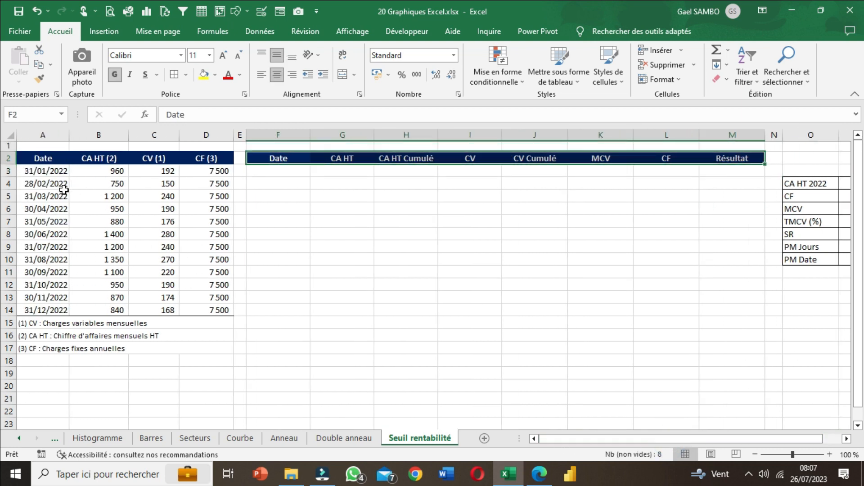
{"action": "left_click_drag", "start_coordinate": [41, 158], "coordinate": [155, 277]}
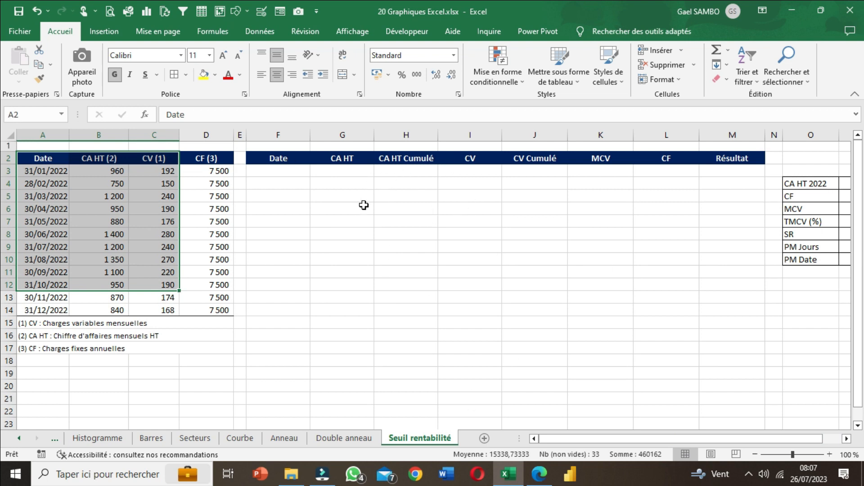
Step: Link F3 to the source date with =A3 and fill the formula down through F14
{"action": "left_click", "coordinate": [276, 168]}
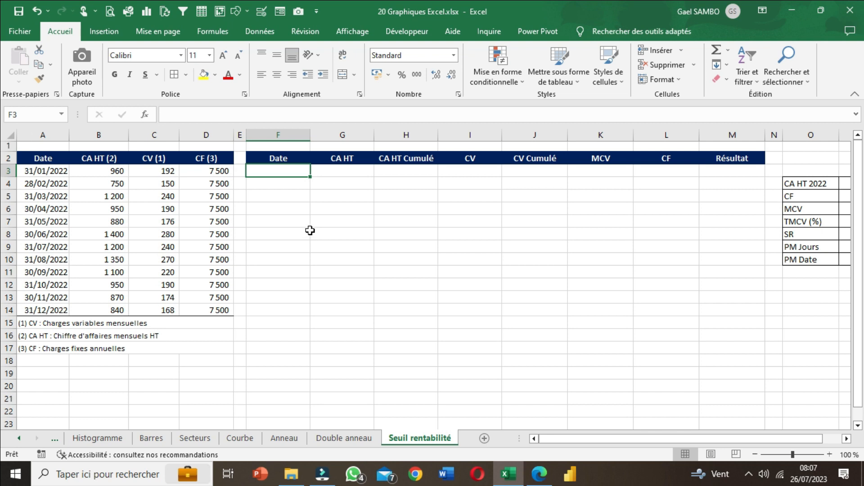
{"action": "type", "text": "="}
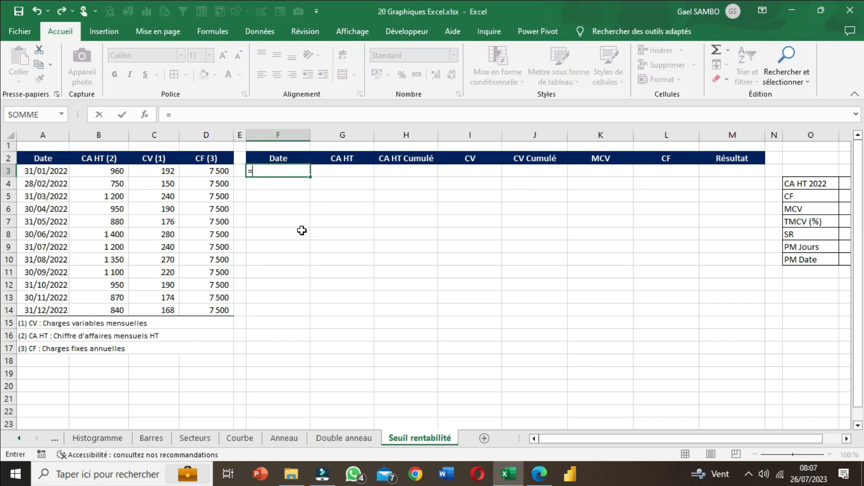
{"action": "left_click", "coordinate": [36, 176]}
{"action": "key", "text": "Return"}
{"action": "left_click", "coordinate": [308, 178]}
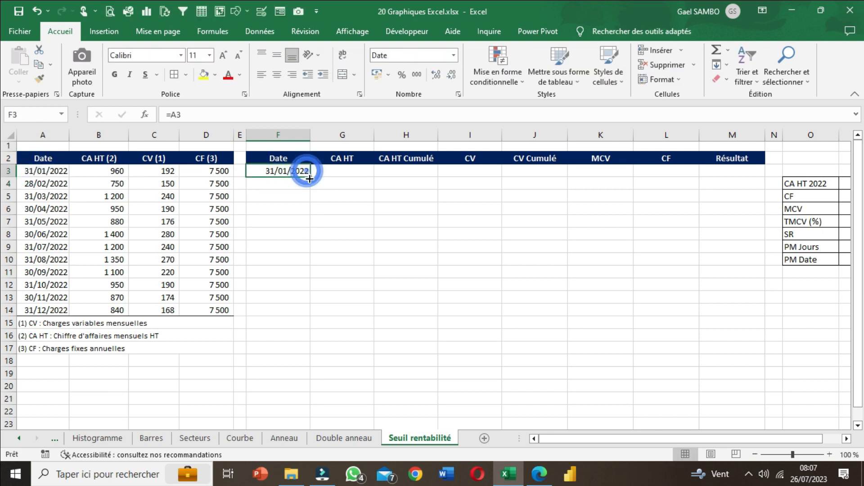
{"action": "left_click_drag", "start_coordinate": [309, 178], "coordinate": [309, 323]}
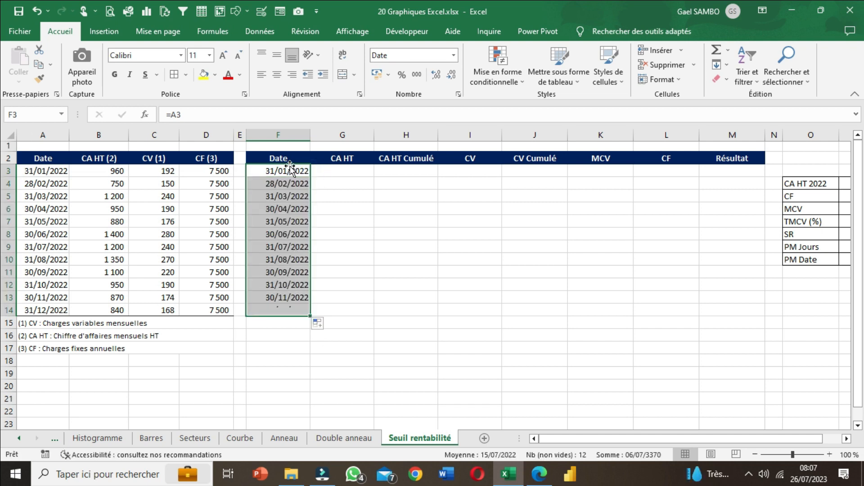
{"action": "left_click_drag", "start_coordinate": [283, 170], "coordinate": [289, 310]}
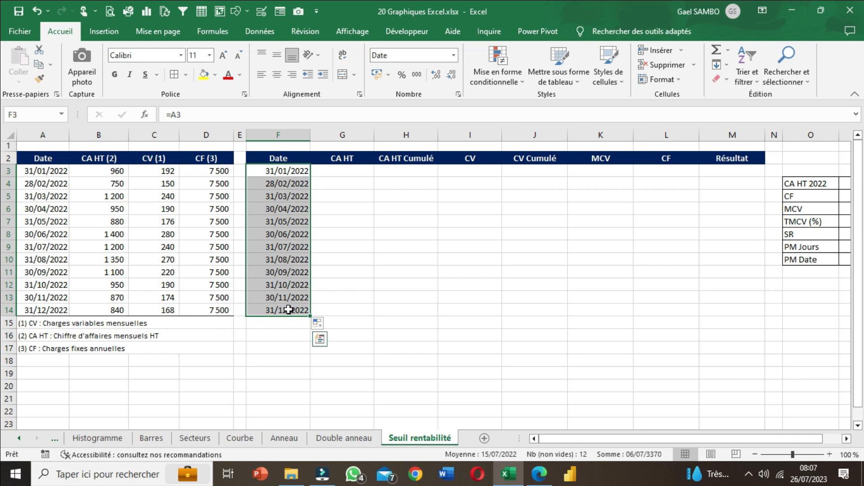
Step: Link G3 to the source CA HT with =B3 and fill the formula down through G14
{"action": "left_click", "coordinate": [337, 169]}
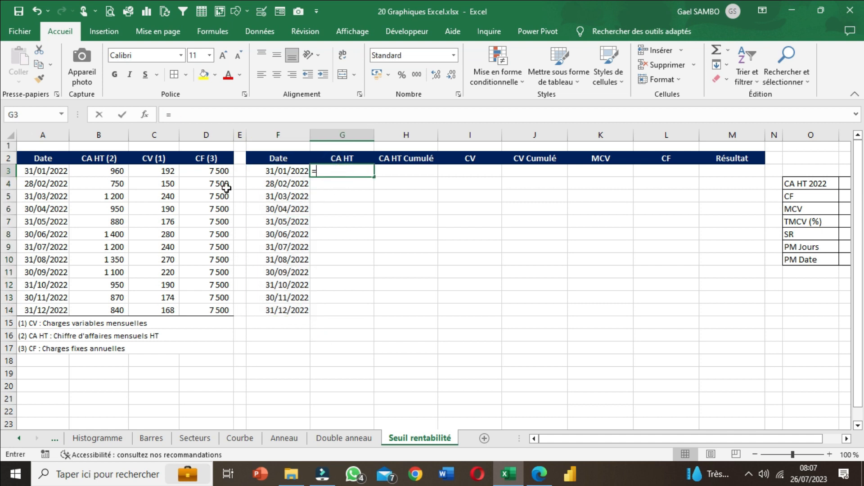
{"action": "type", "text": "="}
{"action": "left_click", "coordinate": [111, 171]}
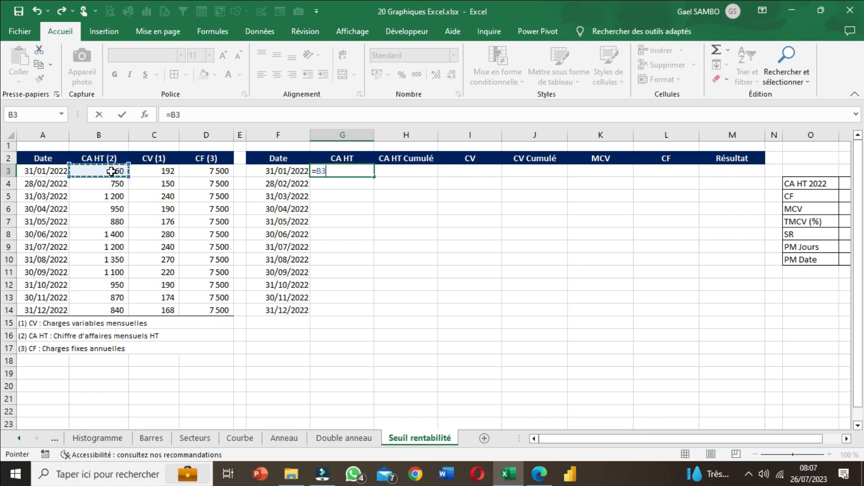
{"action": "key", "text": "Return"}
{"action": "left_click", "coordinate": [370, 172]}
{"action": "left_click_drag", "start_coordinate": [374, 178], "coordinate": [368, 319]}
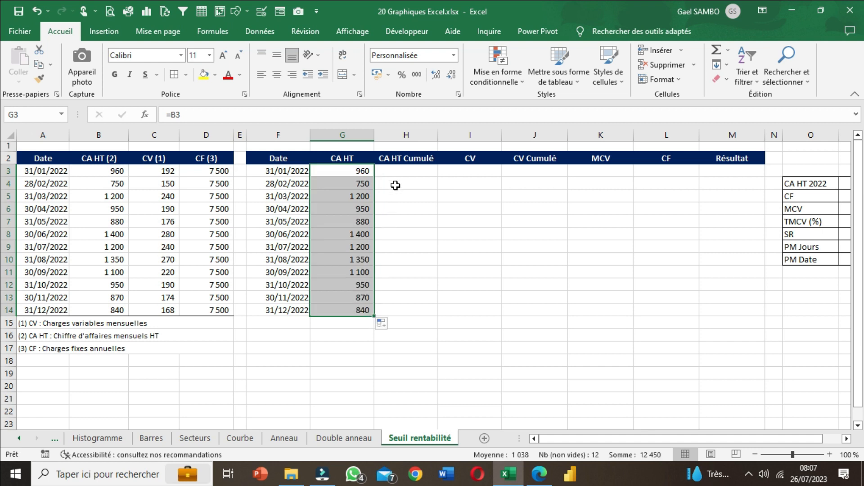
Step: Enter the running-total formula =SOMME($G$3:G3) in H3 under CA HT Cumulé
{"action": "left_click", "coordinate": [413, 172]}
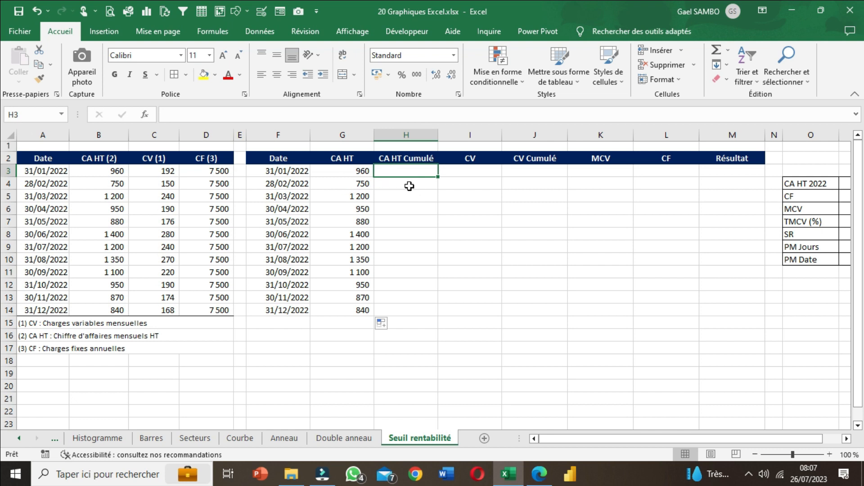
{"action": "type", "text": "=somme"}
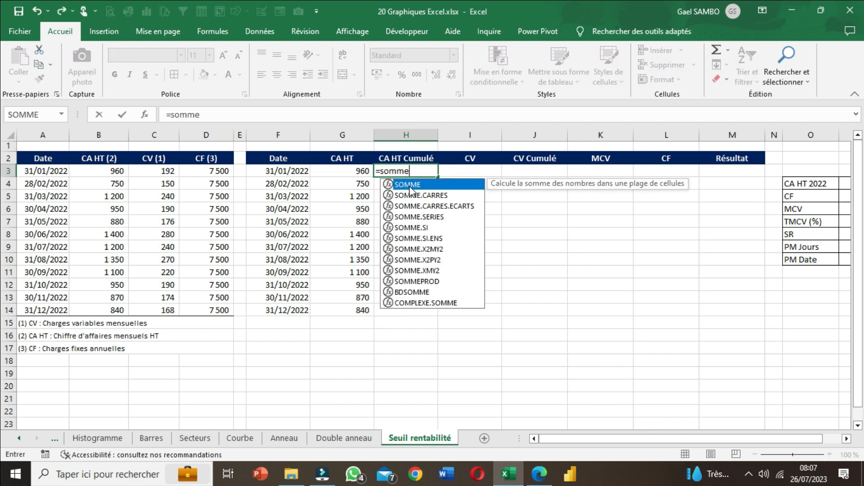
{"action": "double_click", "coordinate": [411, 186]}
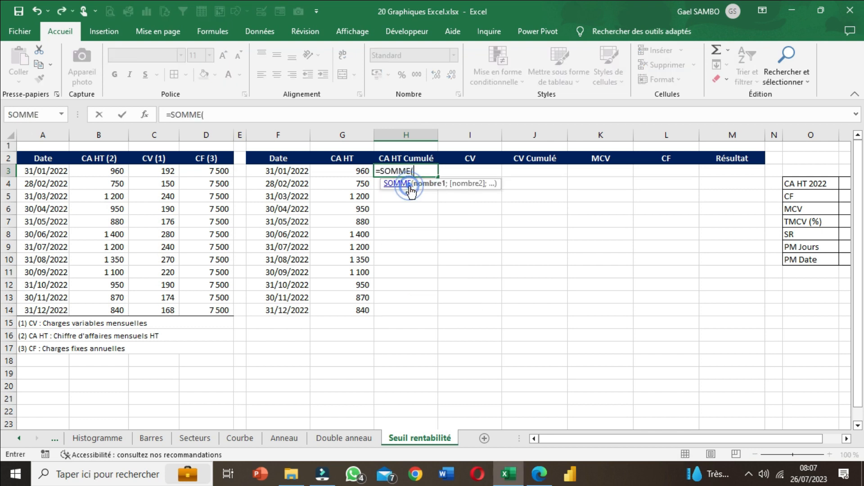
{"action": "left_click", "coordinate": [344, 172]}
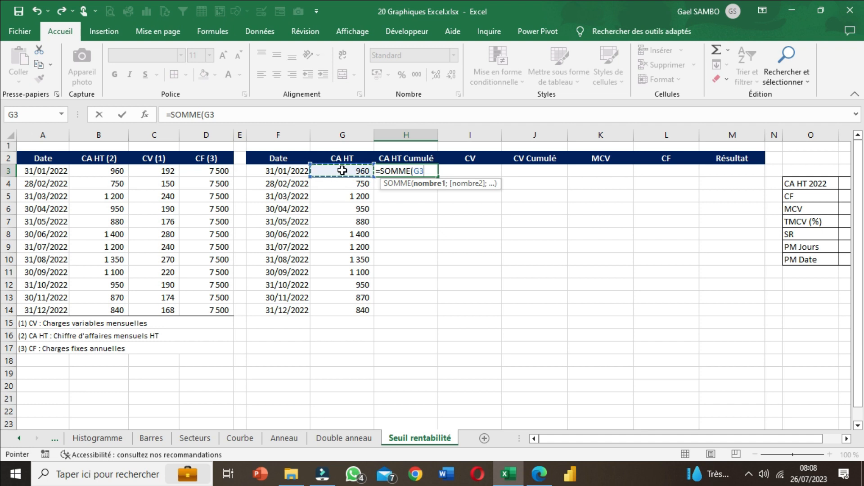
{"action": "key", "text": "F4"}
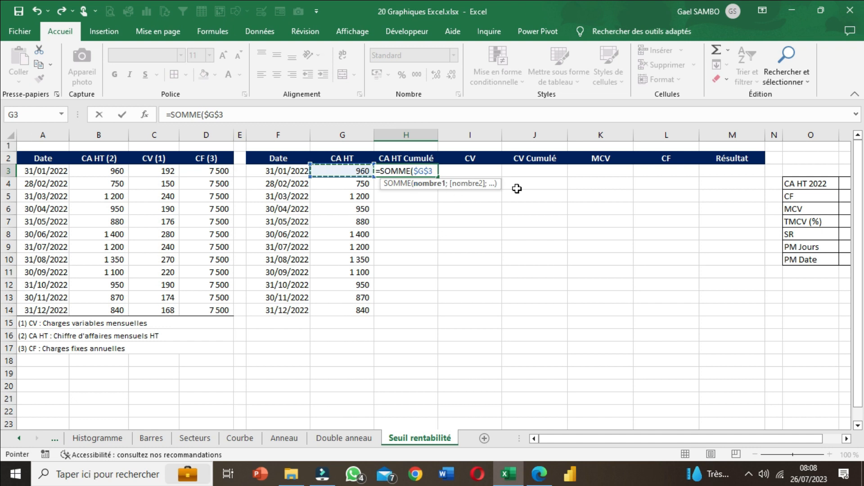
{"action": "key", "text": "F8"}
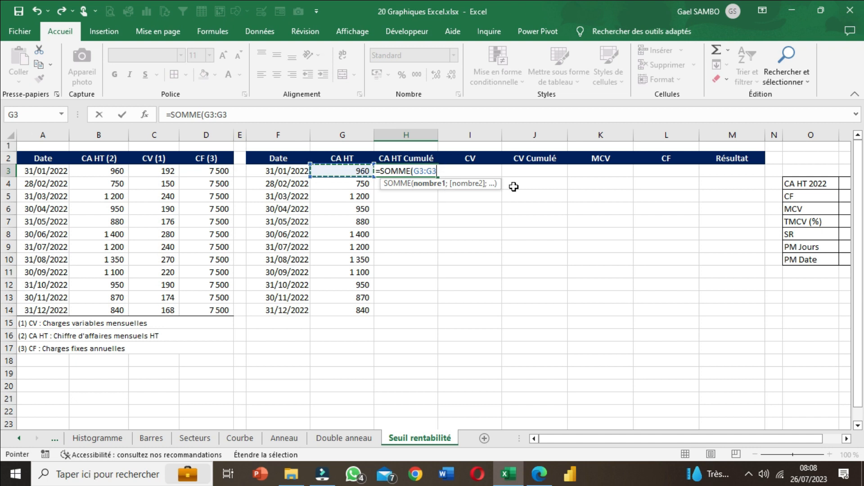
{"action": "left_click", "coordinate": [424, 173]}
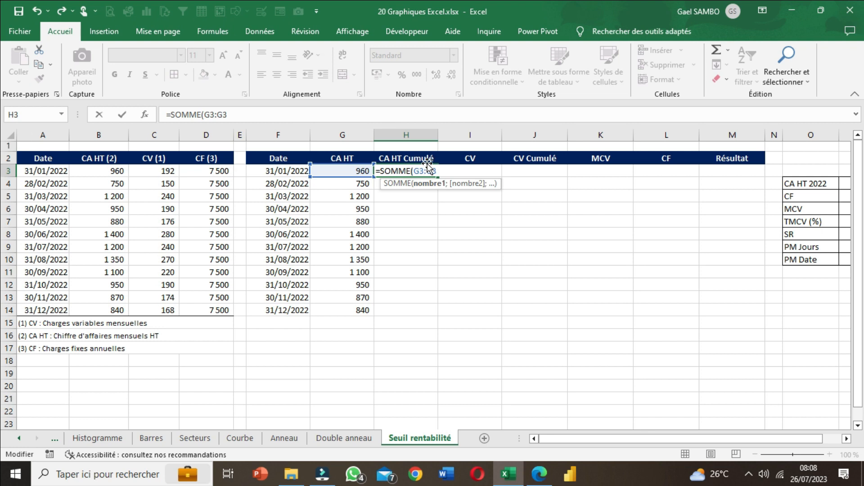
{"action": "key", "text": "F4"}
{"action": "left_click", "coordinate": [447, 170]}
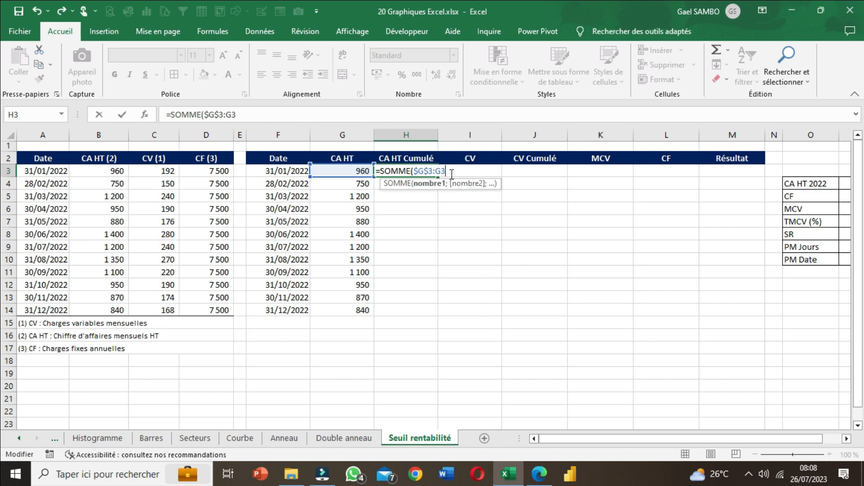
{"action": "type", "text": ")"}
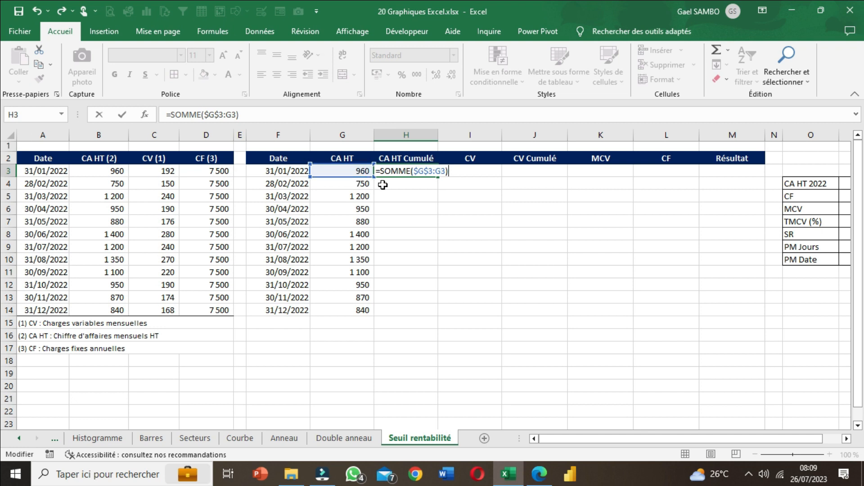
{"action": "key", "text": "Return"}
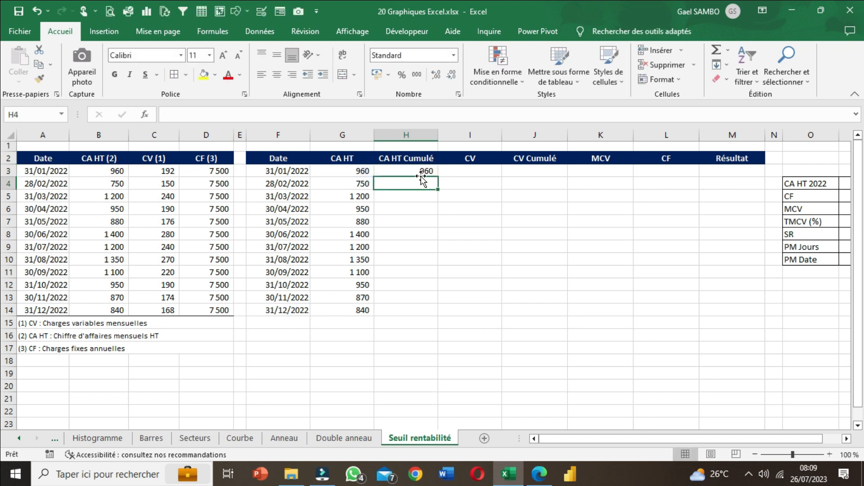
Step: Fill the CA HT Cumulé formula from H3 down through H14, checking the copied formulas in H4 and H14
{"action": "left_click", "coordinate": [425, 169]}
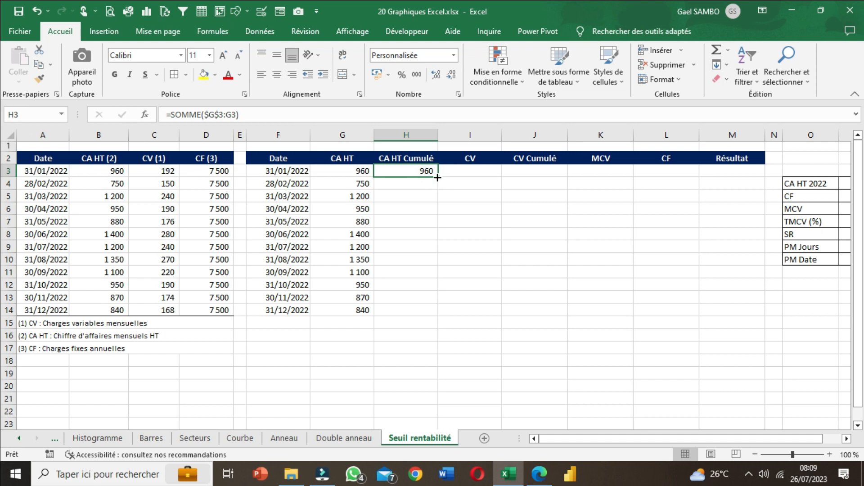
{"action": "left_click_drag", "start_coordinate": [437, 178], "coordinate": [439, 191]}
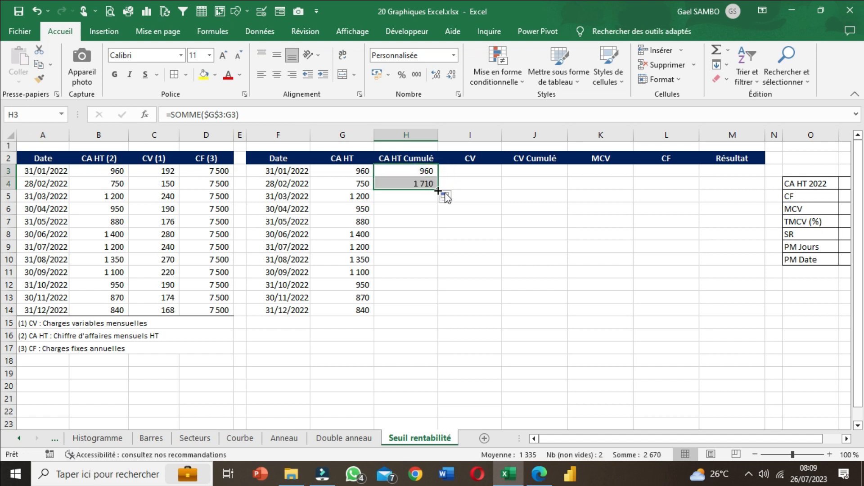
{"action": "double_click", "coordinate": [424, 183]}
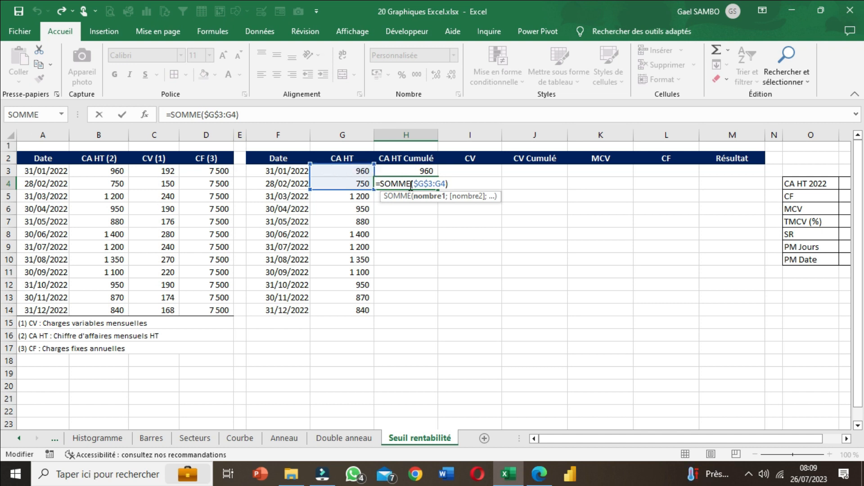
{"action": "key", "text": "Return"}
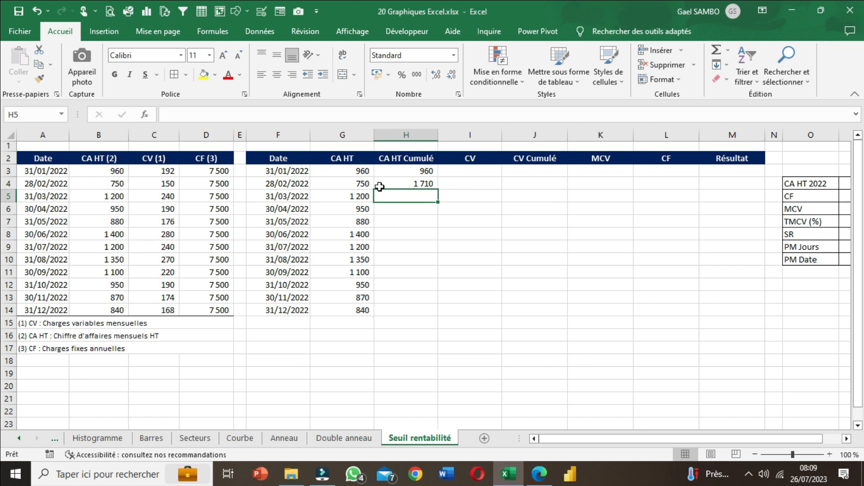
{"action": "left_click", "coordinate": [429, 180]}
{"action": "left_click_drag", "start_coordinate": [438, 189], "coordinate": [427, 315]}
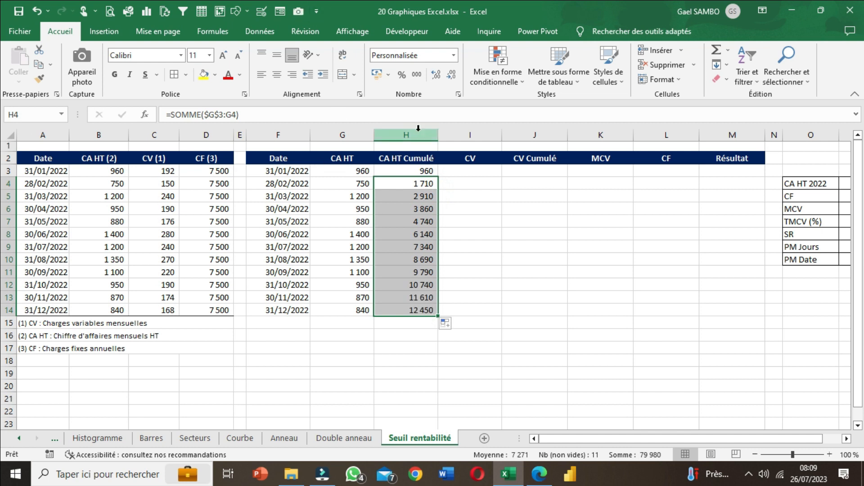
{"action": "double_click", "coordinate": [421, 310]}
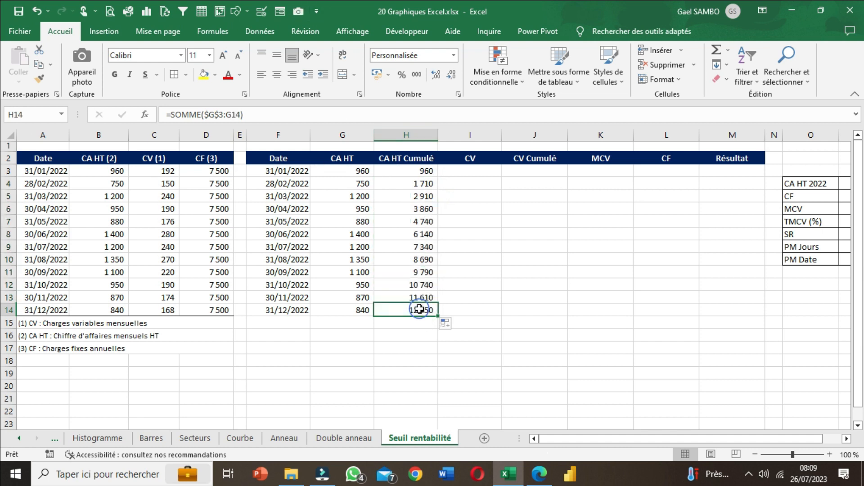
{"action": "key", "text": "Escape"}
{"action": "double_click", "coordinate": [420, 310]}
{"action": "key", "text": "Escape"}
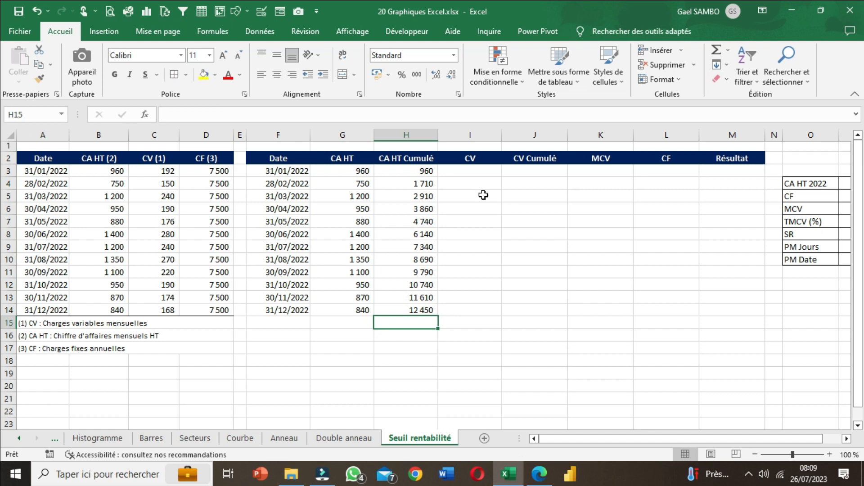
Step: Link I3 to the source variable costs with =C3 and fill the formula down through I14
{"action": "left_click", "coordinate": [469, 172]}
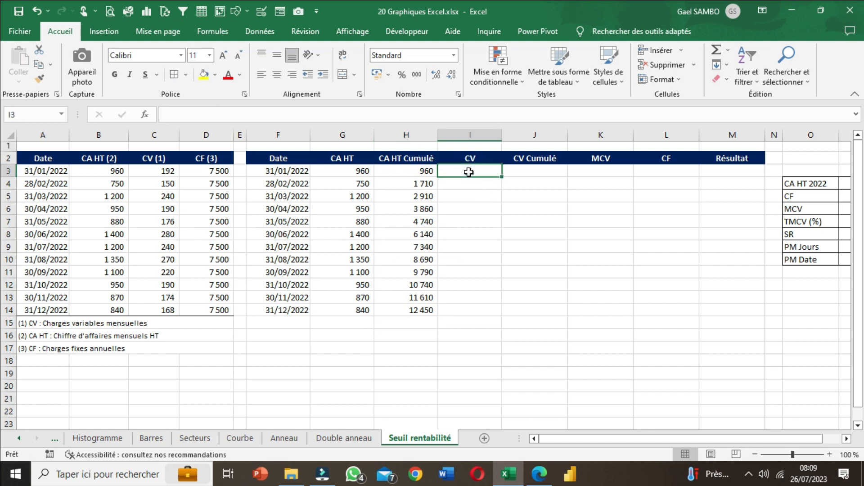
{"action": "type", "text": "="}
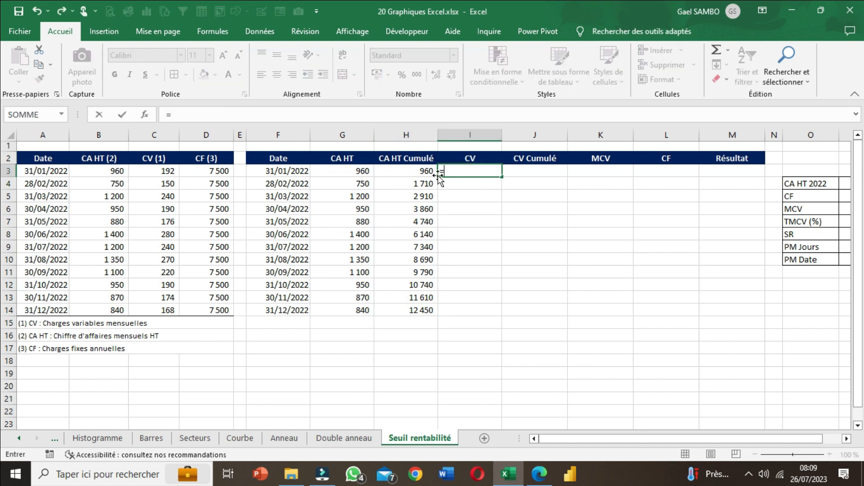
{"action": "left_click", "coordinate": [163, 171]}
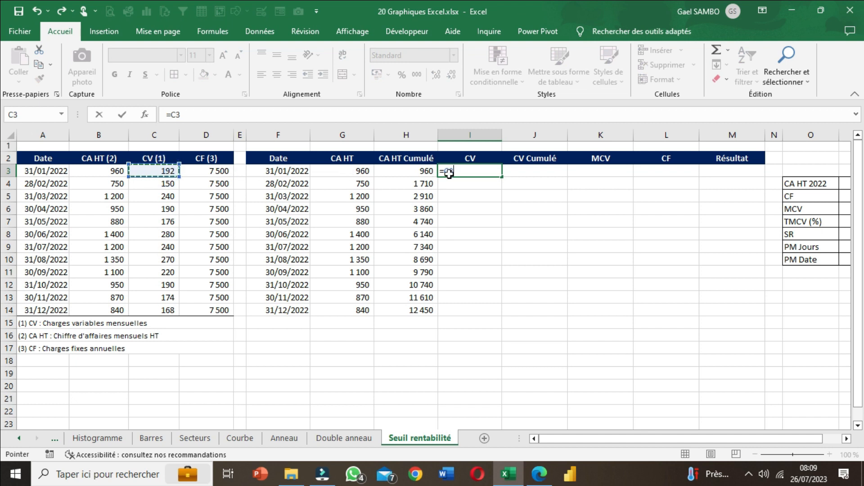
{"action": "key", "text": "Return"}
{"action": "left_click", "coordinate": [486, 171]}
{"action": "left_click", "coordinate": [505, 178]}
{"action": "left_click", "coordinate": [491, 171]}
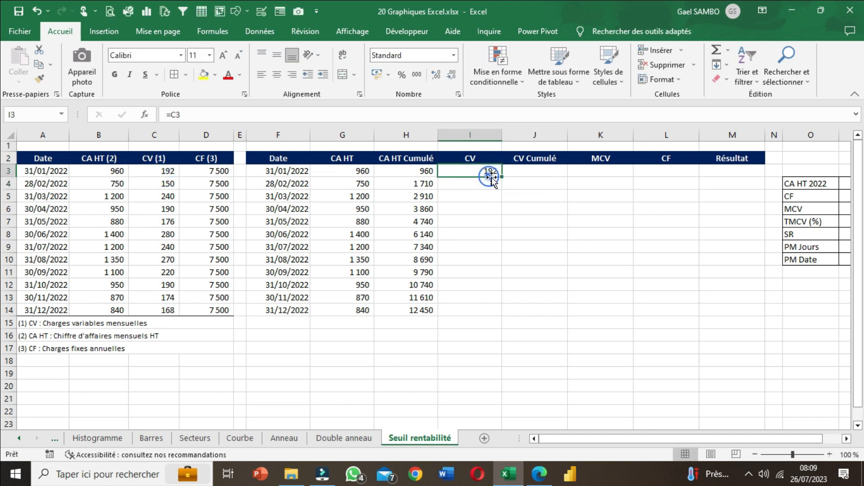
{"action": "left_click_drag", "start_coordinate": [502, 189], "coordinate": [484, 325]}
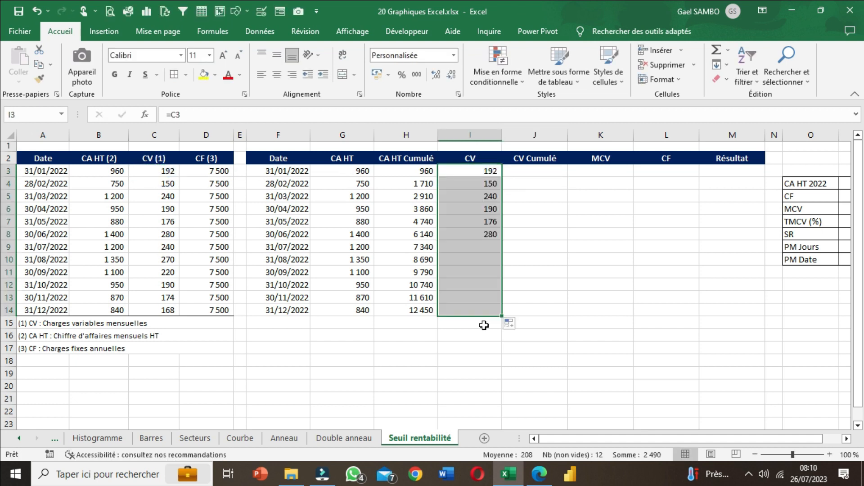
Step: Enter the running-total formula =SOMME($I$3:I3) in J3 under CV Cumulé and fill it down through J14
{"action": "left_click", "coordinate": [536, 171]}
{"action": "type", "text": "=somme("}
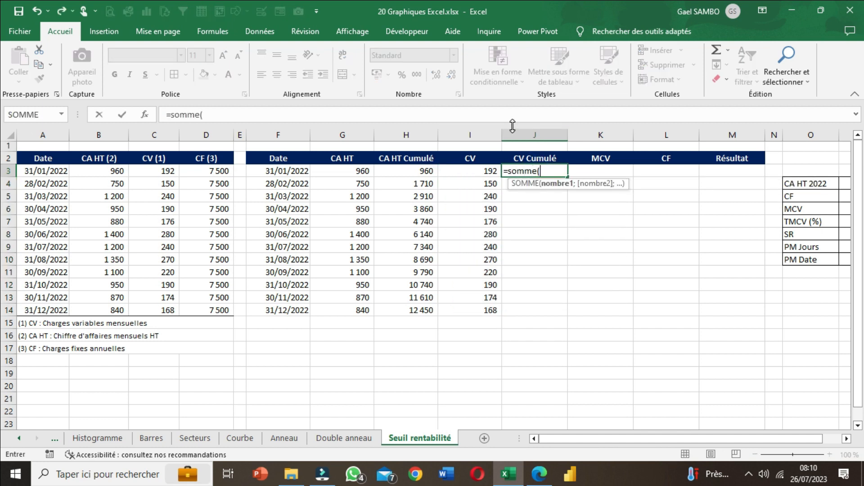
{"action": "left_click", "coordinate": [485, 171]}
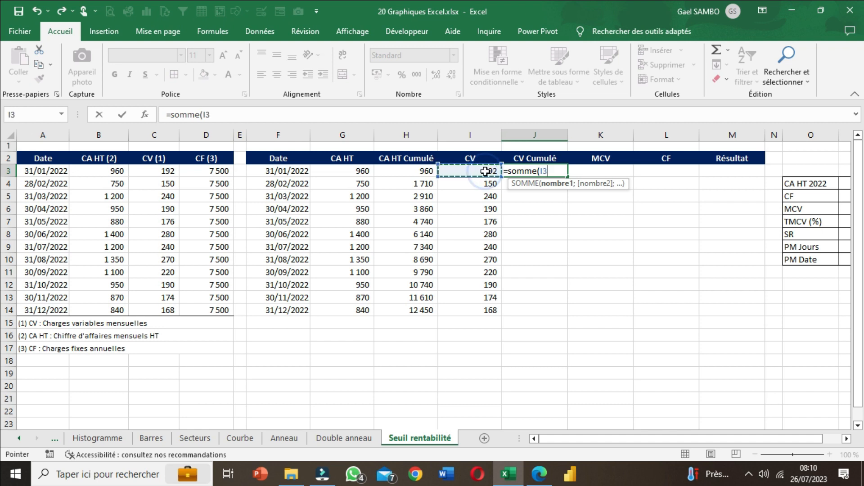
{"action": "key", "text": "F8"}
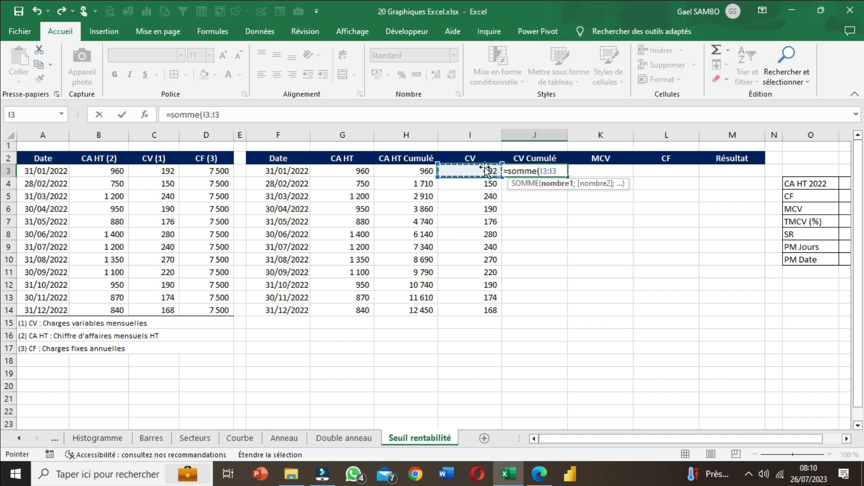
{"action": "left_click", "coordinate": [547, 171]}
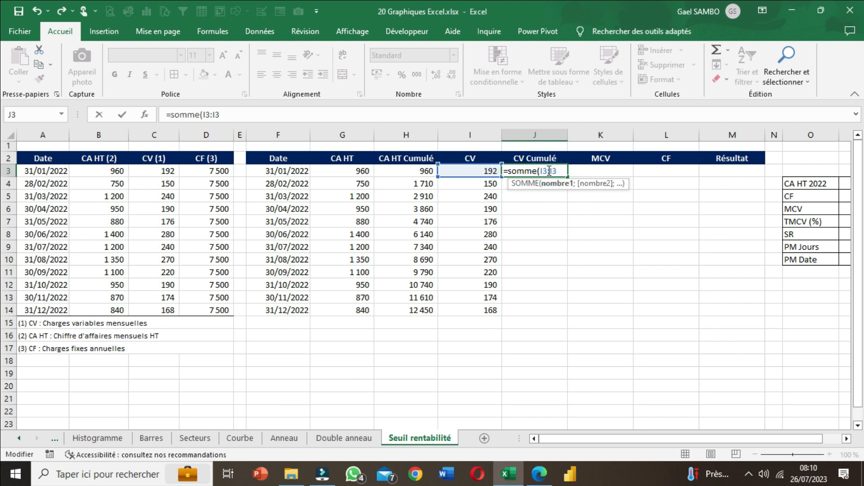
{"action": "double_click", "coordinate": [547, 171]}
{"action": "key", "text": "F4"}
{"action": "left_click", "coordinate": [566, 171]}
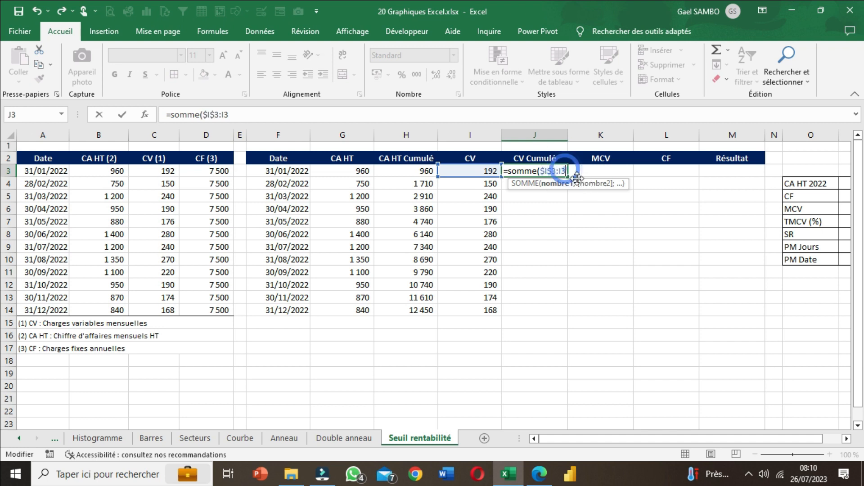
{"action": "type", "text": ")"}
{"action": "key", "text": "Return"}
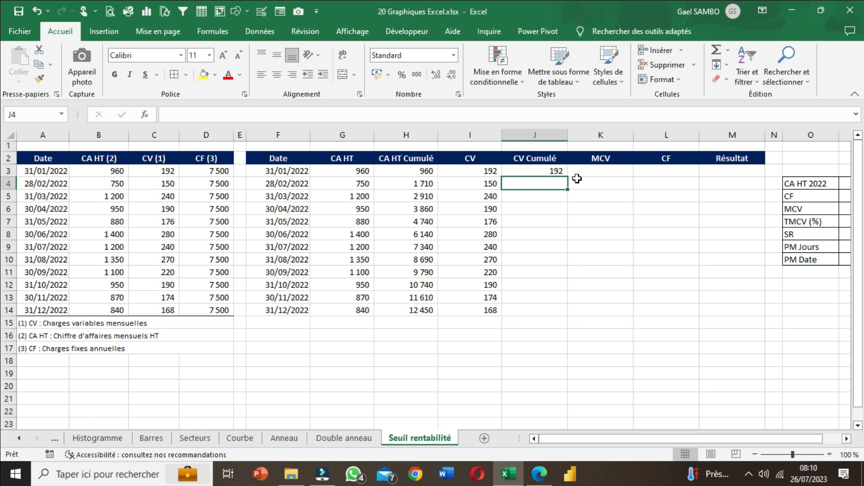
{"action": "left_click", "coordinate": [565, 173]}
{"action": "left_click_drag", "start_coordinate": [570, 177], "coordinate": [558, 317]}
Step: Calculate the MCV in K3 with =H3-J3 and fill the formula down through K14
{"action": "left_click", "coordinate": [580, 173]}
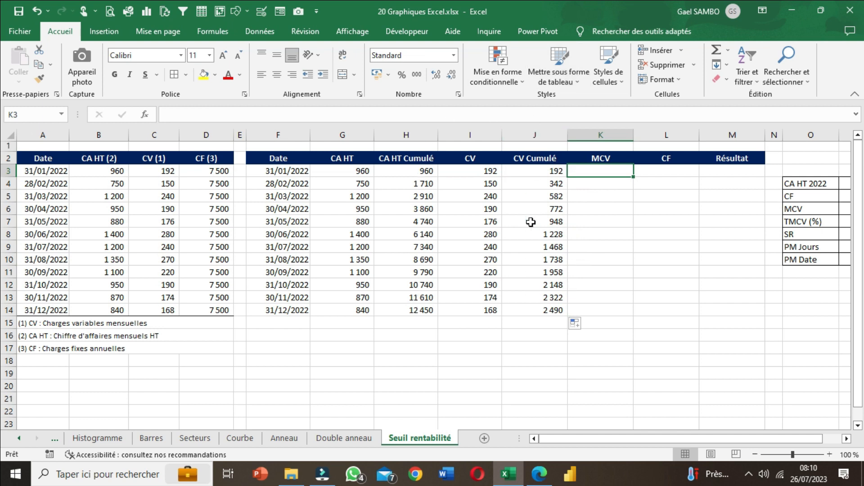
{"action": "type", "text": "="}
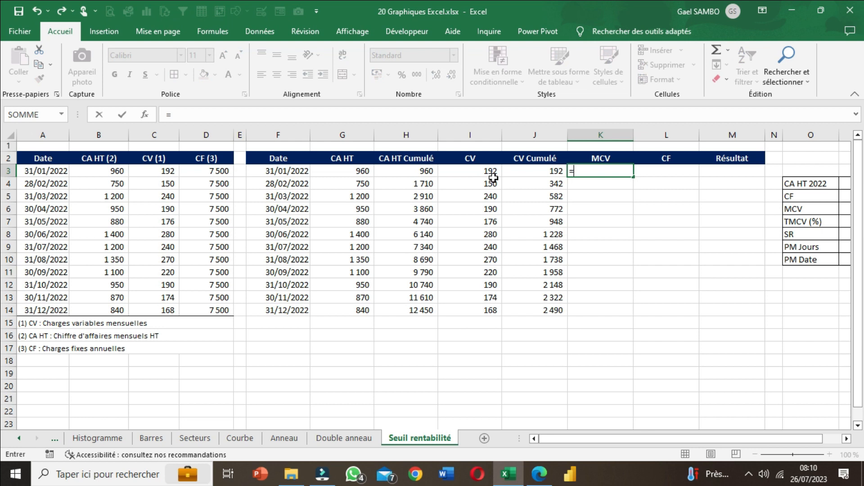
{"action": "left_click", "coordinate": [406, 169]}
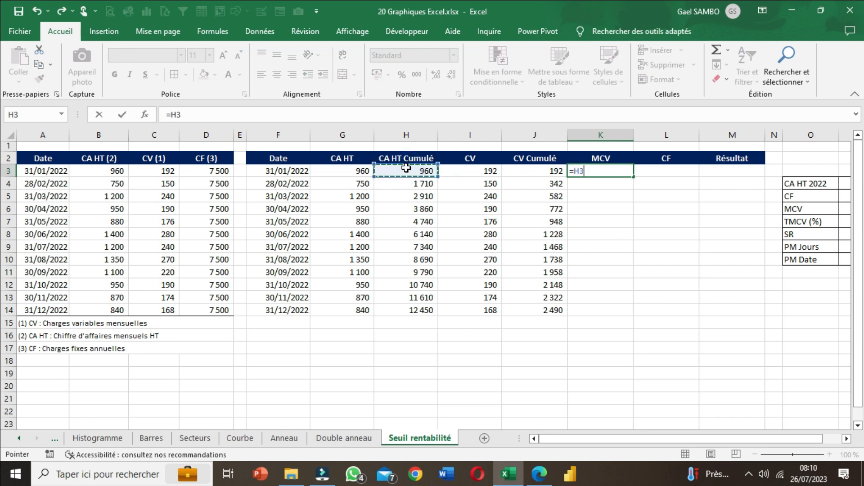
{"action": "type", "text": "-"}
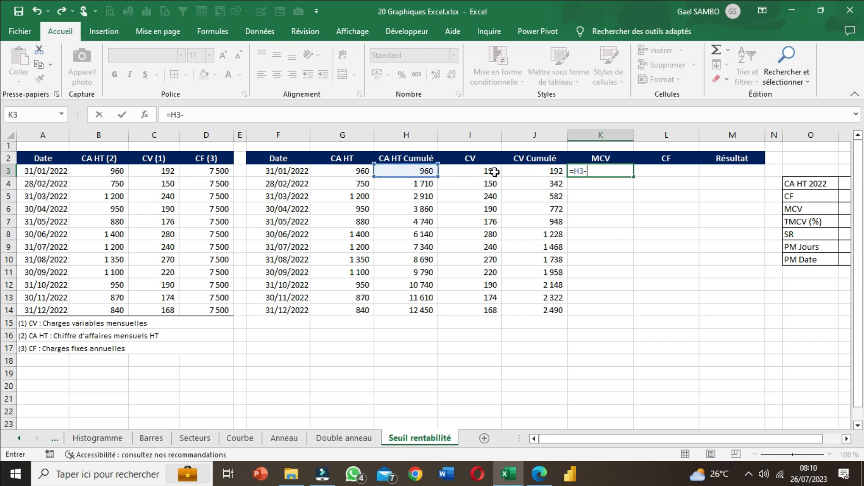
{"action": "left_click", "coordinate": [526, 171]}
{"action": "key", "text": "ctrl+Return"}
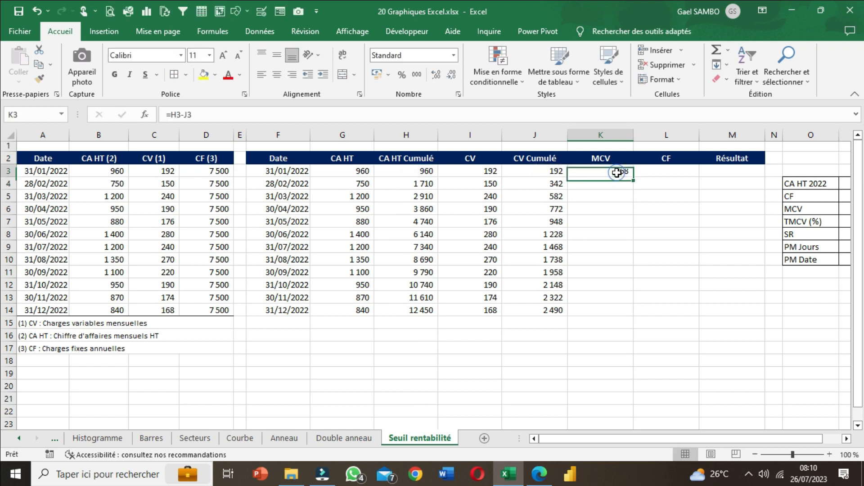
{"action": "left_click_drag", "start_coordinate": [634, 179], "coordinate": [621, 313]}
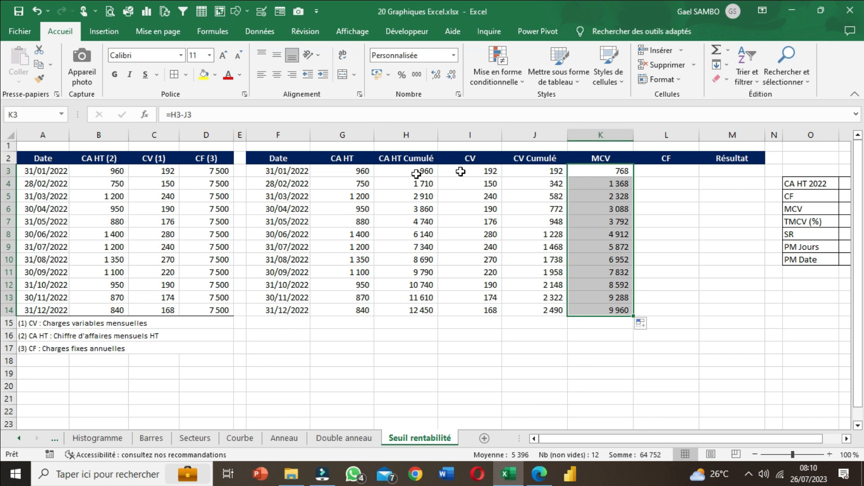
Step: Link L3 to the source fixed costs with =D3 and fill the formula down through L14
{"action": "left_click", "coordinate": [667, 176]}
{"action": "type", "text": "="}
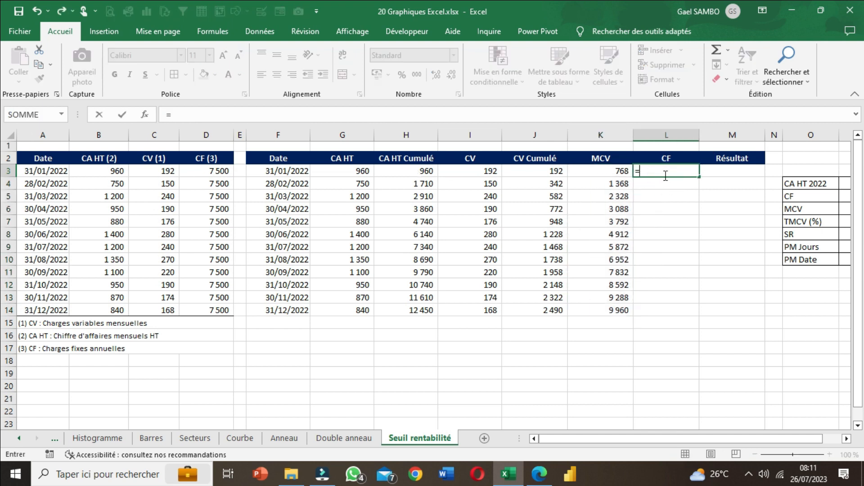
{"action": "left_click", "coordinate": [224, 171]}
{"action": "key", "text": "Return"}
{"action": "left_click", "coordinate": [675, 171]}
{"action": "left_click_drag", "start_coordinate": [698, 176], "coordinate": [685, 315]}
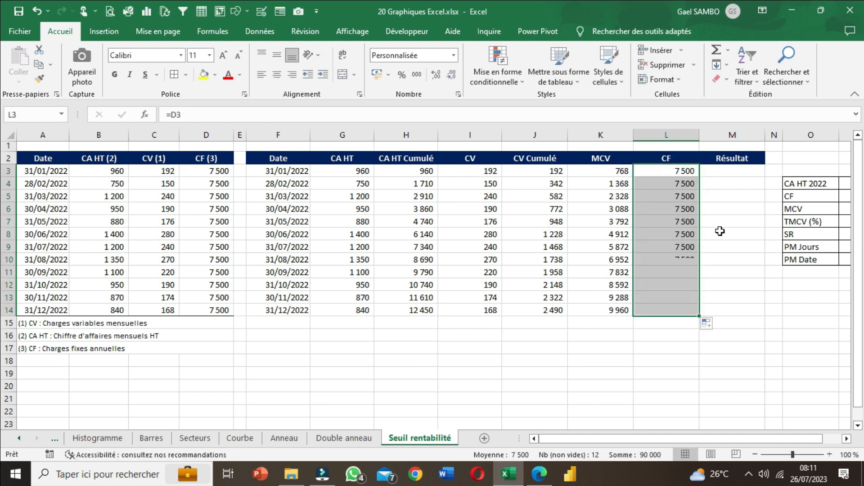
Step: Calculate the Résultat in M3 with =K3-L3 and fill the formula down through M14
{"action": "left_click", "coordinate": [710, 168]}
{"action": "type", "text": "="}
{"action": "left_click", "coordinate": [604, 171]}
{"action": "type", "text": "-"}
{"action": "left_click", "coordinate": [657, 172]}
{"action": "key", "text": "Return"}
{"action": "left_click", "coordinate": [760, 170]}
{"action": "left_click_drag", "start_coordinate": [764, 177], "coordinate": [746, 317]}
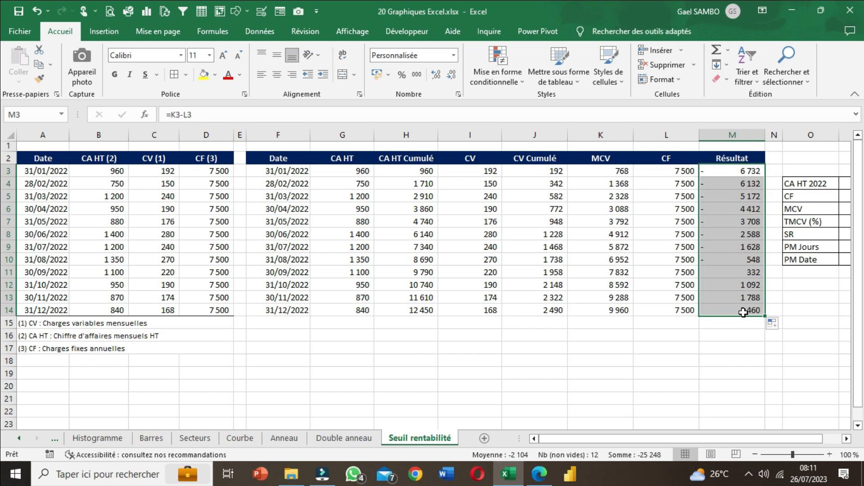
{"action": "left_click", "coordinate": [741, 331]}
{"action": "left_click", "coordinate": [431, 207]}
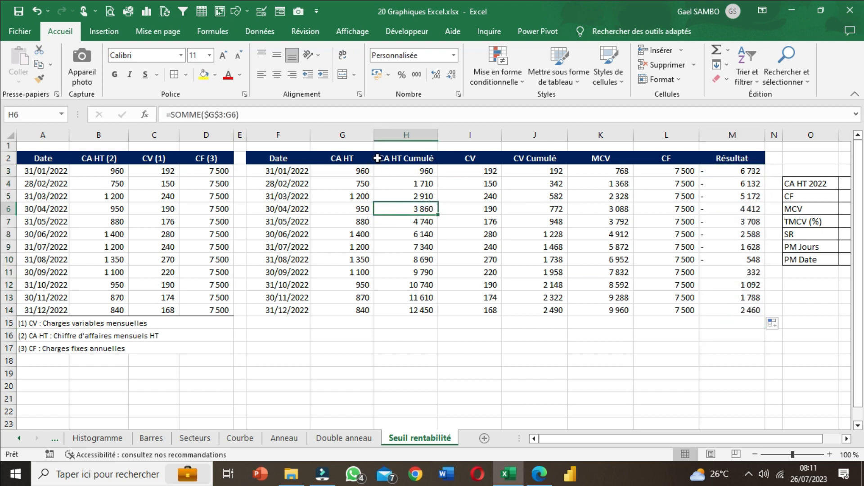
{"action": "left_click_drag", "start_coordinate": [283, 157], "coordinate": [694, 310]}
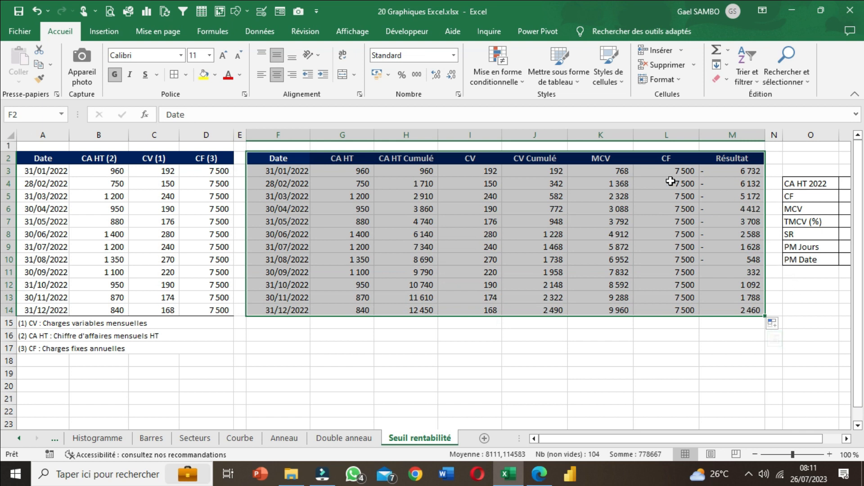
{"action": "left_click", "coordinate": [238, 196]}
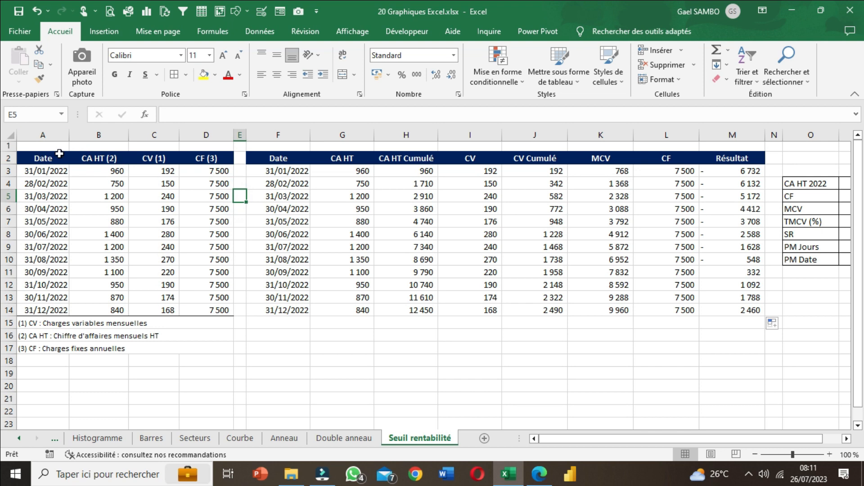
Step: Hide the source data columns A through D
{"action": "left_click", "coordinate": [44, 135]}
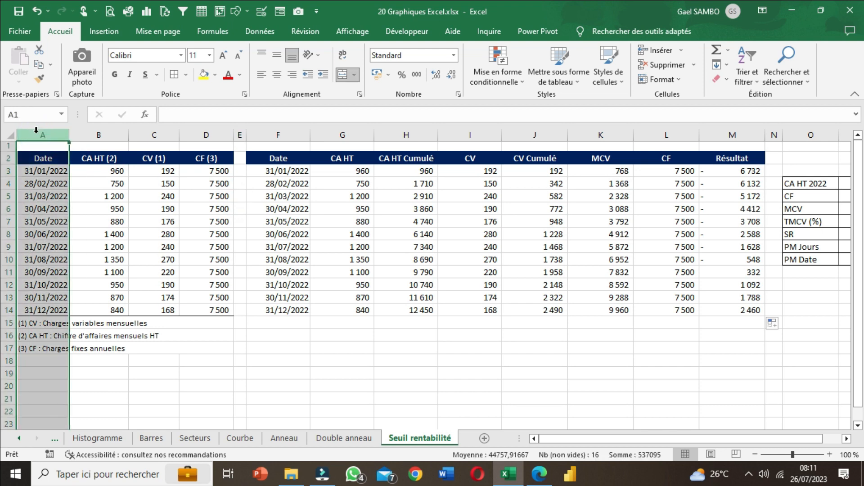
{"action": "left_click", "coordinate": [118, 232]}
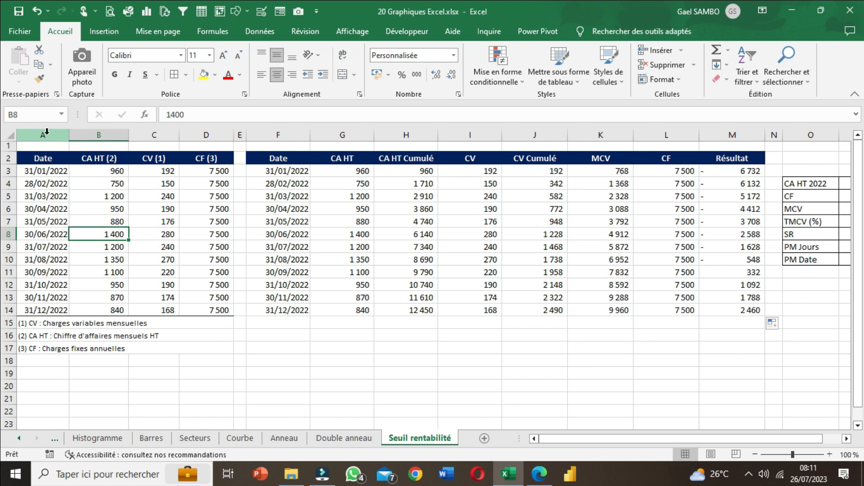
{"action": "left_click", "coordinate": [47, 132]}
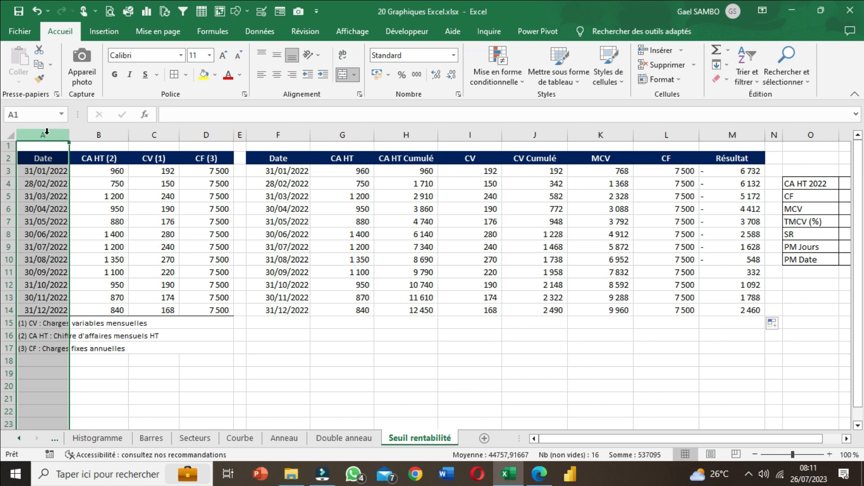
{"action": "left_click", "coordinate": [47, 134]}
{"action": "left_click_drag", "start_coordinate": [53, 138], "coordinate": [205, 150]}
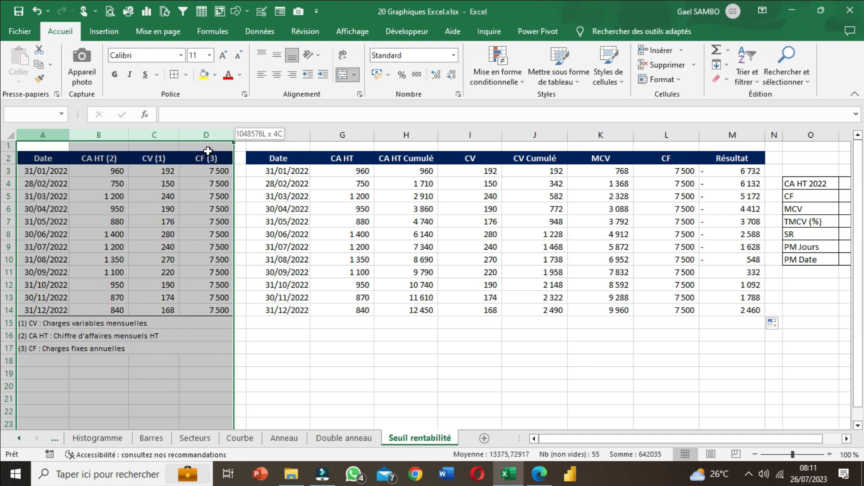
{"action": "mouse_move", "coordinate": [208, 151]}
{"action": "left_mouse_down"}
{"action": "mouse_move", "coordinate": [209, 132]}
{"action": "mouse_move", "coordinate": [215, 150]}
{"action": "left_mouse_up"}
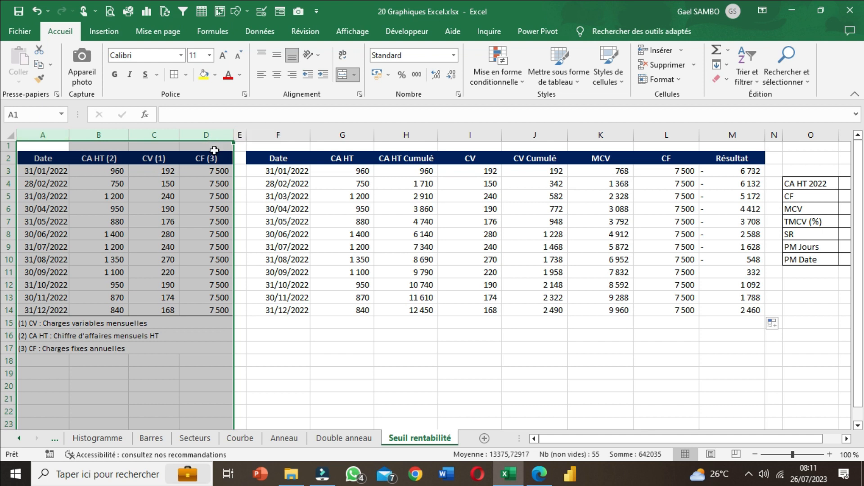
{"action": "right_click", "coordinate": [141, 136]}
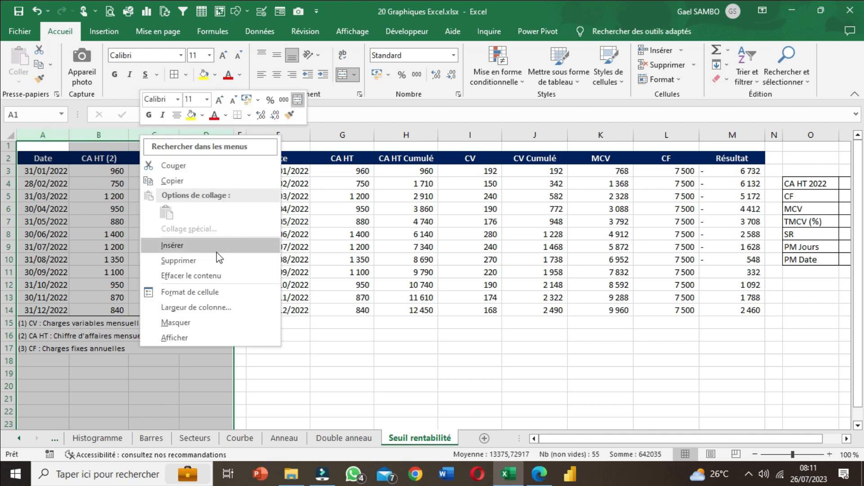
{"action": "left_click", "coordinate": [198, 319]}
{"action": "left_click", "coordinate": [129, 297]}
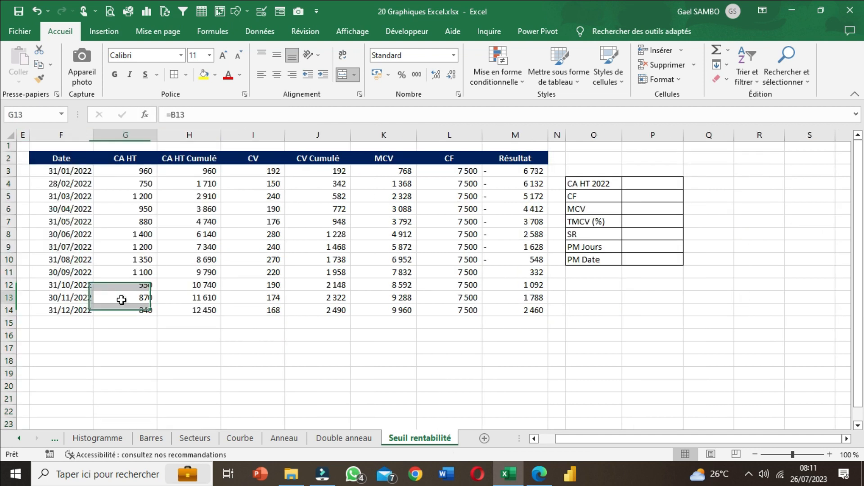
Step: Adjust the width of the narrow spacer column E and auto-fit the Date column F to its contents
{"action": "left_click_drag", "start_coordinate": [28, 135], "coordinate": [22, 135]}
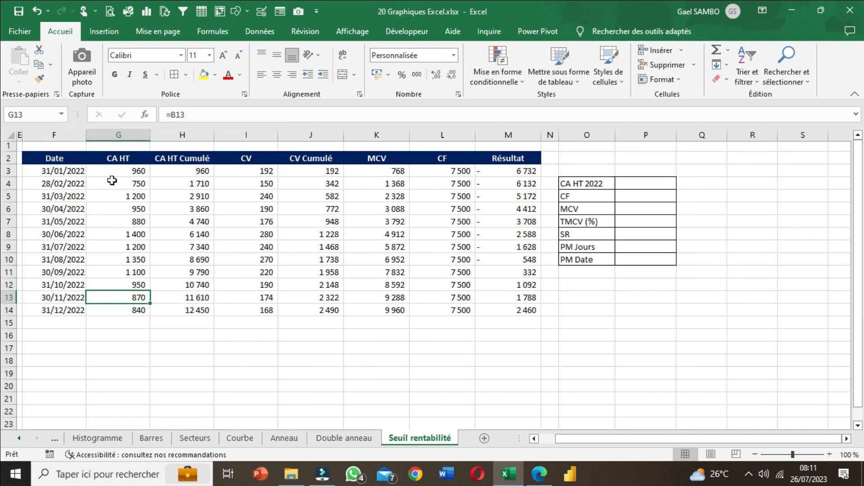
{"action": "double_click", "coordinate": [86, 135]}
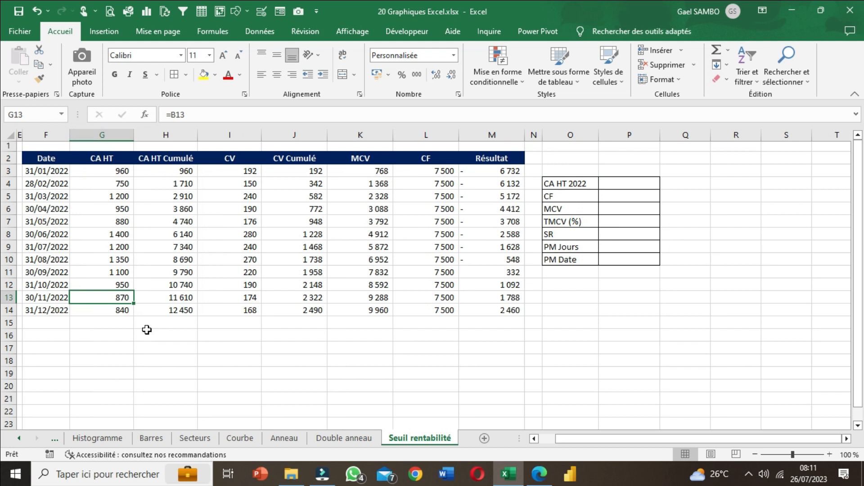
{"action": "left_click_drag", "start_coordinate": [20, 134], "coordinate": [28, 139]}
Step: Enter the title "Année 2022 (en millions)" in F1 above the calculation table
{"action": "left_click", "coordinate": [28, 170]}
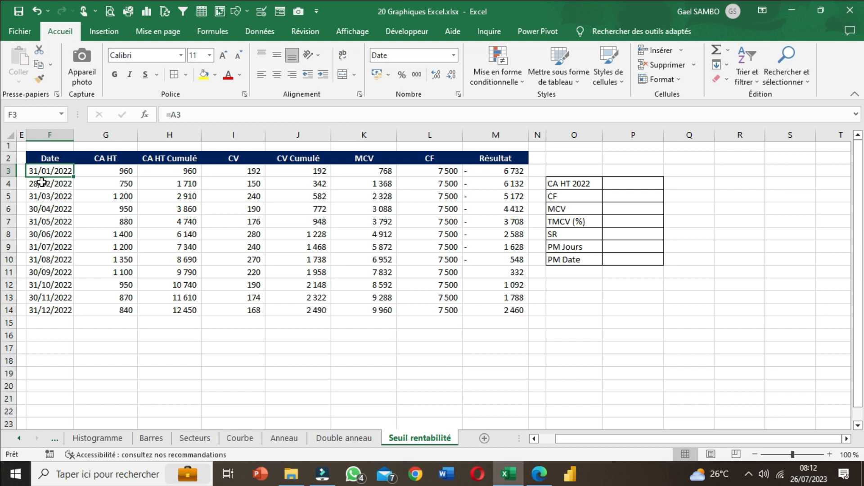
{"action": "left_click", "coordinate": [56, 146]}
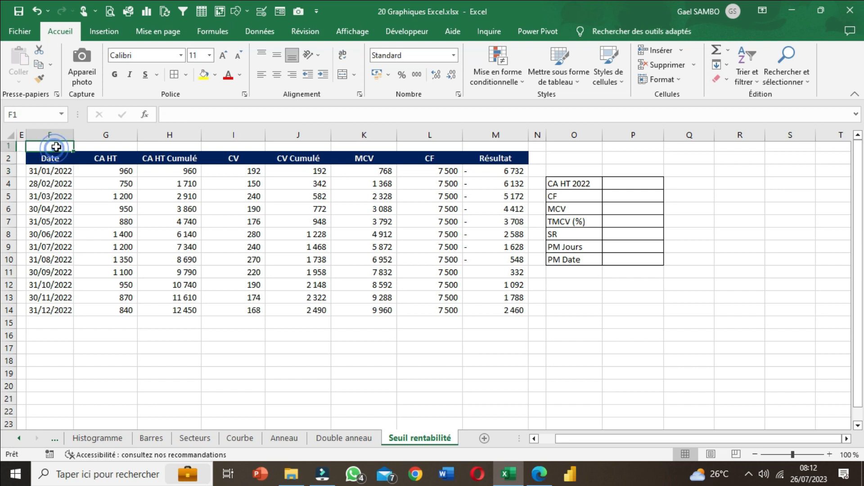
{"action": "type", "text": "Année 2022 (en millio"}
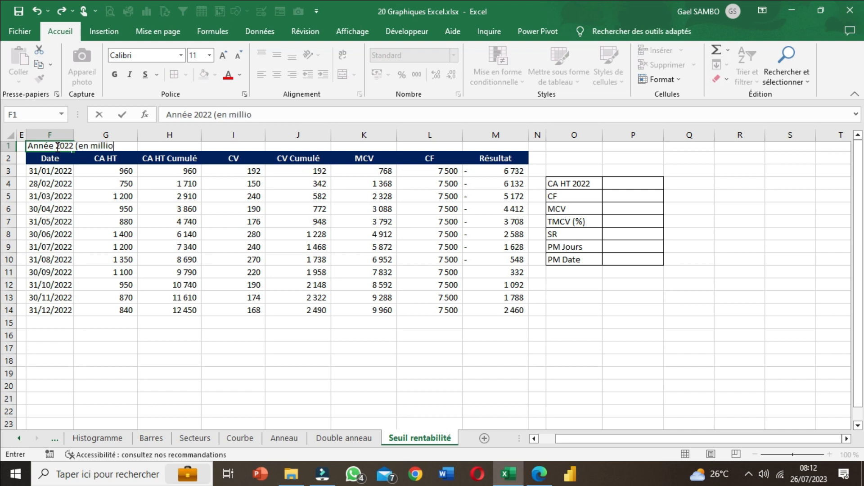
{"action": "key", "text": "Return"}
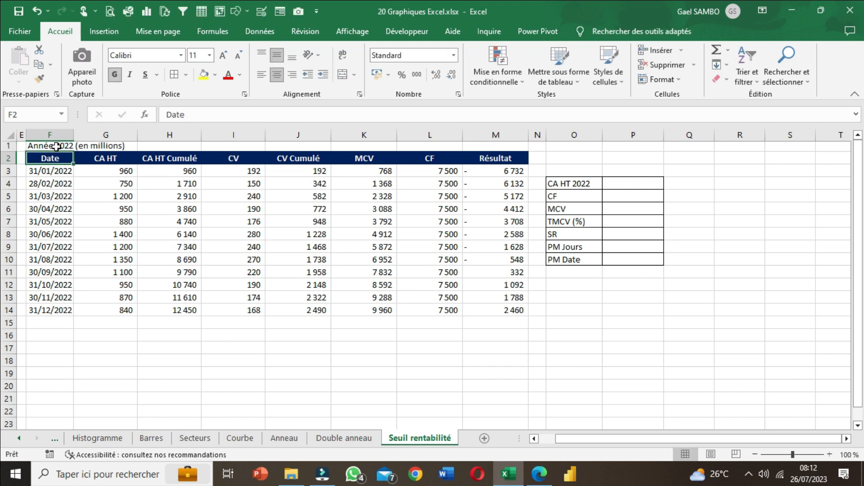
Step: Format the dates in F3:F14 with the "14-mars" date type so they show only the day and month
{"action": "left_click", "coordinate": [71, 193]}
{"action": "left_click_drag", "start_coordinate": [52, 170], "coordinate": [65, 319]}
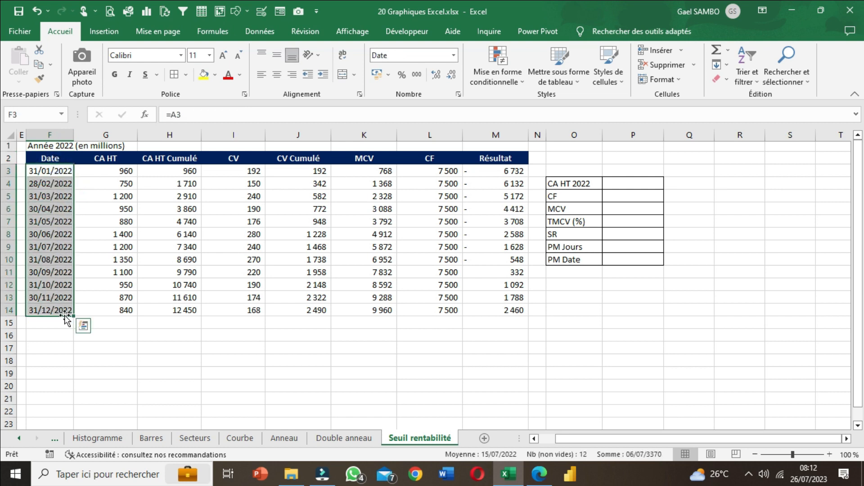
{"action": "right_click", "coordinate": [51, 237]}
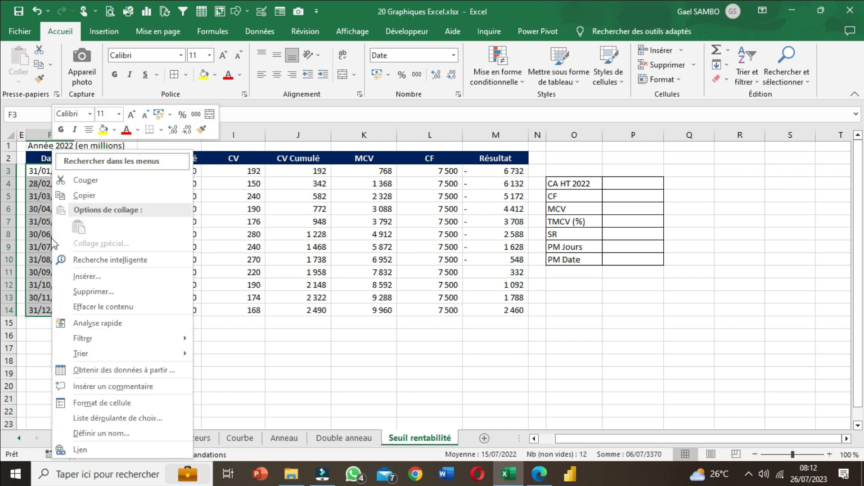
{"action": "left_click", "coordinate": [121, 402]}
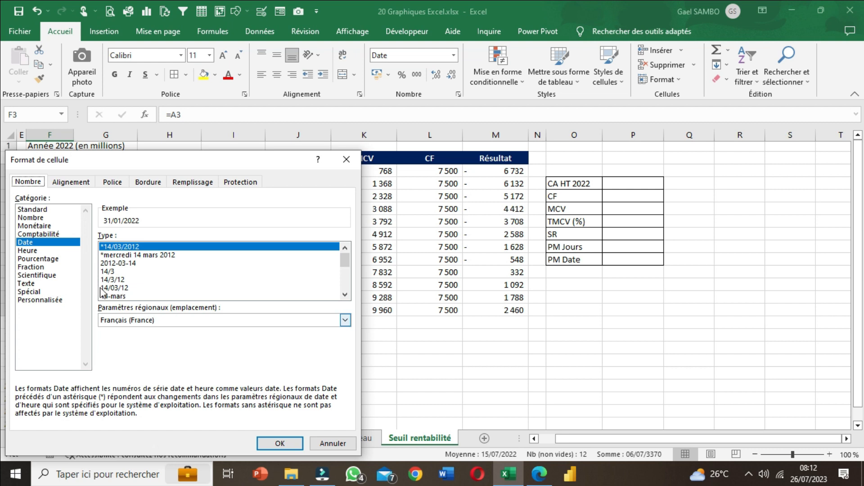
{"action": "left_click_drag", "start_coordinate": [131, 162], "coordinate": [368, 117]}
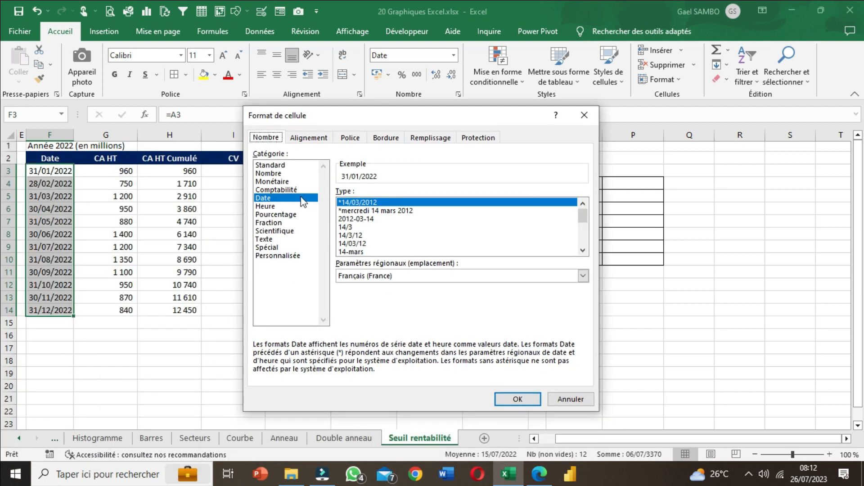
{"action": "left_click", "coordinate": [359, 253]}
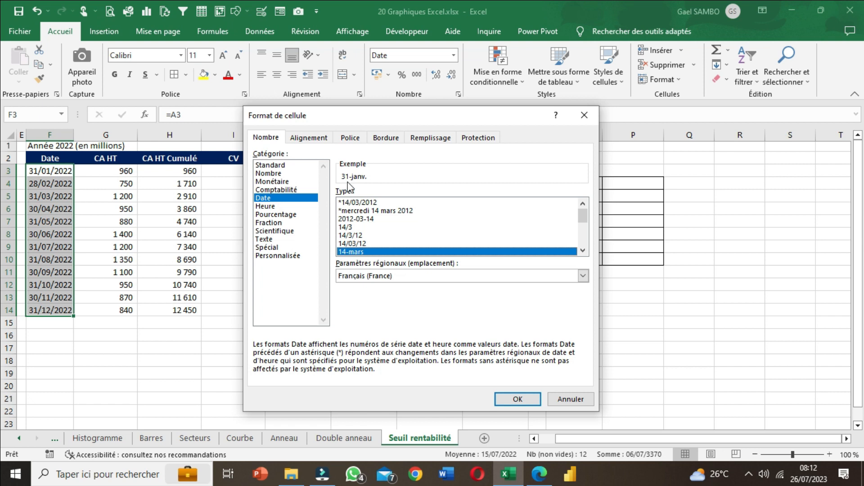
{"action": "left_click", "coordinate": [517, 399]}
{"action": "left_click_drag", "start_coordinate": [182, 310], "coordinate": [154, 305]}
{"action": "left_click_drag", "start_coordinate": [58, 172], "coordinate": [54, 300]}
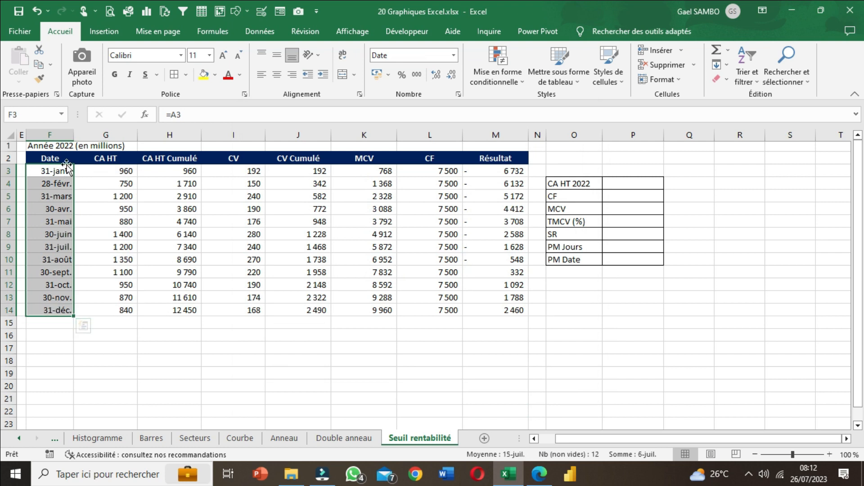
Step: Increase the height of title row 1 and format it with middle vertical alignment, bold and font size 14
{"action": "left_click", "coordinate": [45, 145]}
{"action": "left_click_drag", "start_coordinate": [13, 152], "coordinate": [15, 159]}
{"action": "left_click", "coordinate": [10, 150]}
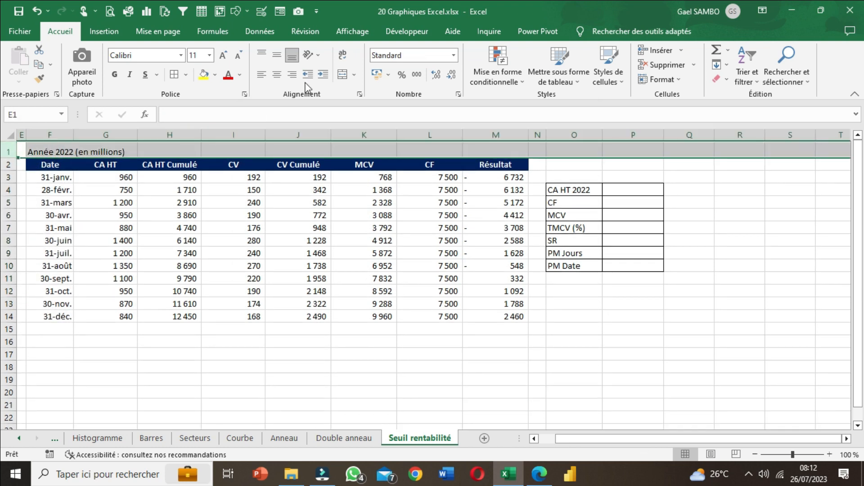
{"action": "left_click", "coordinate": [277, 55]}
{"action": "left_click", "coordinate": [115, 74]}
{"action": "left_click", "coordinate": [222, 55]}
{"action": "left_click", "coordinate": [221, 56]}
{"action": "left_click", "coordinate": [133, 300]}
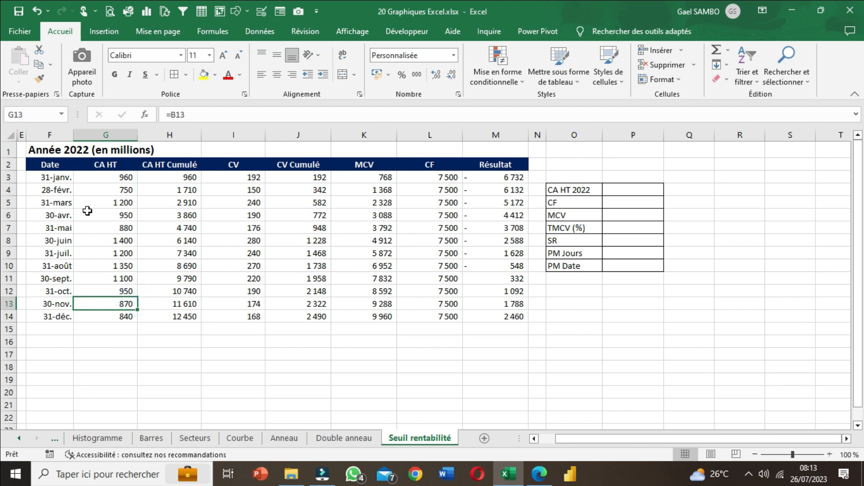
Step: Auto-fit the width of the CA HT column G to its contents
{"action": "left_click", "coordinate": [43, 279]}
{"action": "left_click_drag", "start_coordinate": [48, 181], "coordinate": [56, 317]}
{"action": "left_click", "coordinate": [104, 365]}
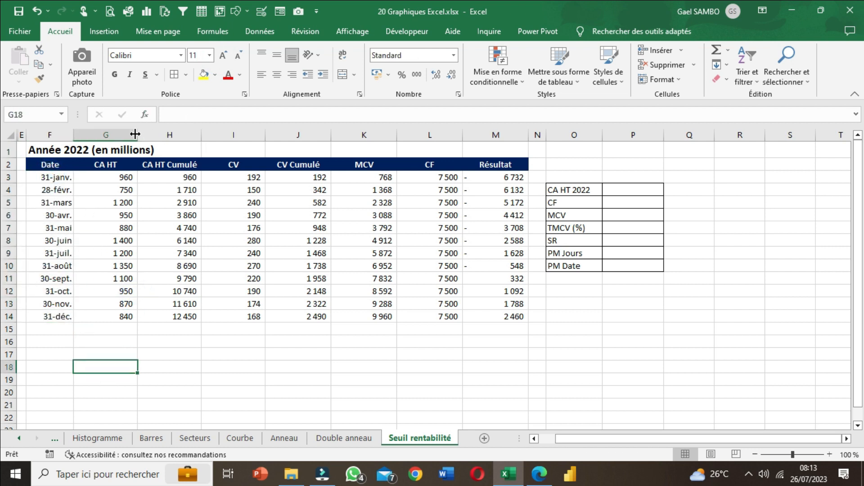
{"action": "left_click", "coordinate": [106, 135]}
{"action": "double_click", "coordinate": [138, 135]}
{"action": "left_click_drag", "start_coordinate": [104, 135], "coordinate": [122, 131]}
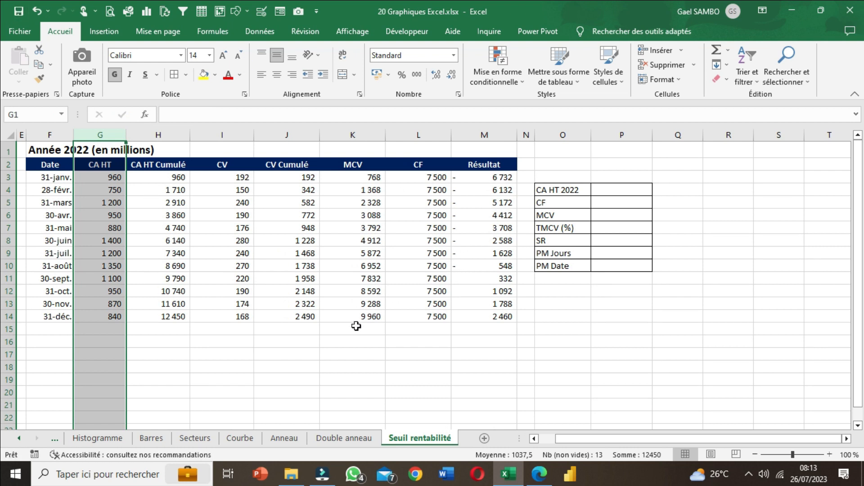
{"action": "left_click", "coordinate": [356, 328]}
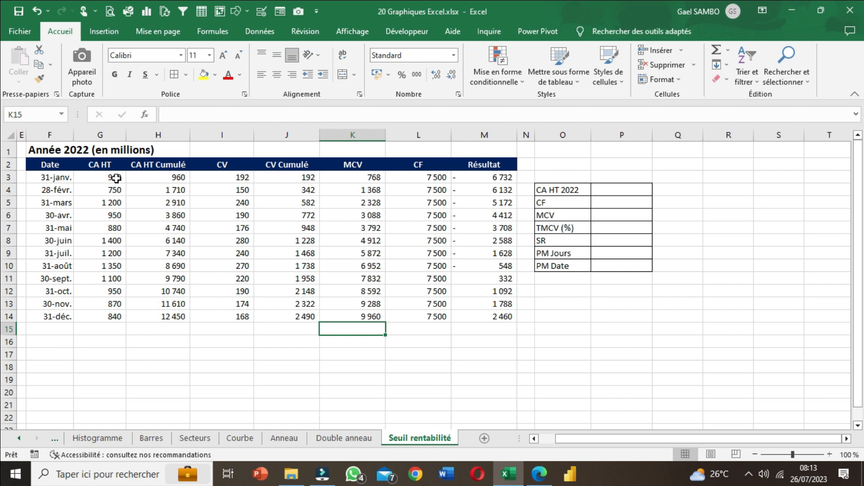
Step: Set the font colour of the MCV values in K3:K14 to standard green and the CF values in L3:L14 to standard red
{"action": "left_click_drag", "start_coordinate": [353, 176], "coordinate": [359, 318]}
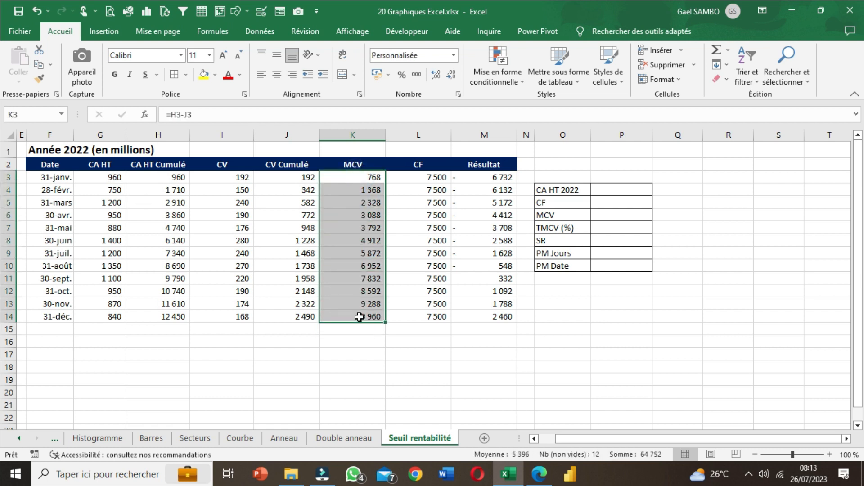
{"action": "left_click", "coordinate": [241, 76]}
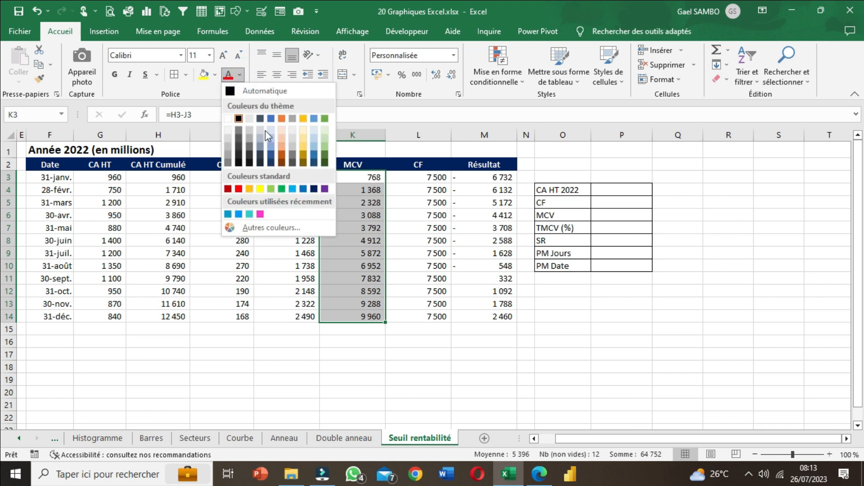
{"action": "left_click", "coordinate": [276, 189]}
{"action": "left_click_drag", "start_coordinate": [424, 178], "coordinate": [428, 316]}
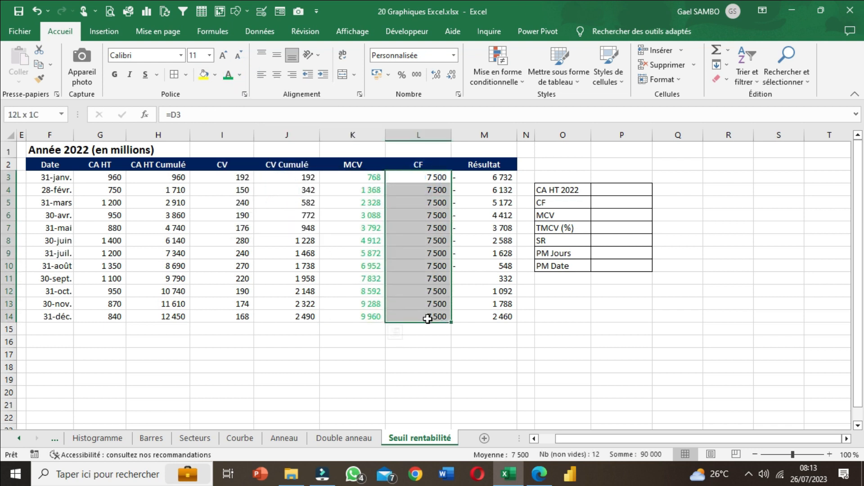
{"action": "left_click", "coordinate": [240, 76]}
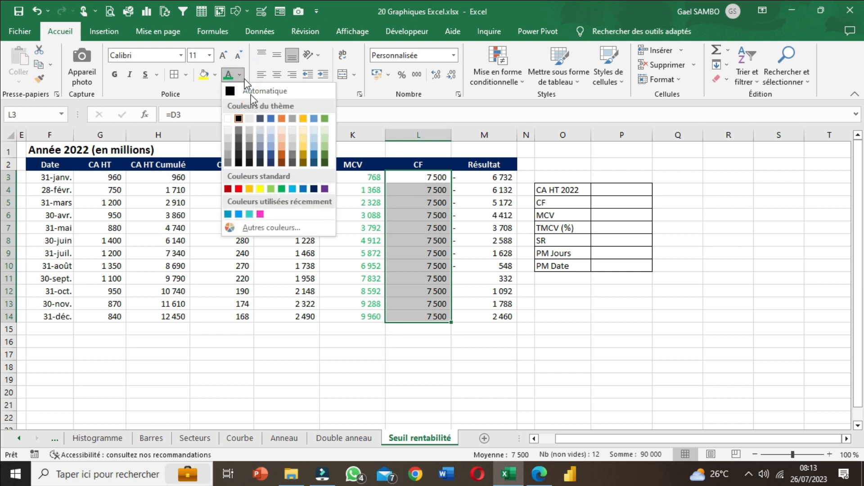
{"action": "left_click", "coordinate": [238, 189]}
Step: Add a conditional formatting rule to Résultat M3:M14 giving values greater than 0 a green fill with dark green text
{"action": "left_click", "coordinate": [477, 179]}
{"action": "left_click_drag", "start_coordinate": [477, 180], "coordinate": [490, 318]}
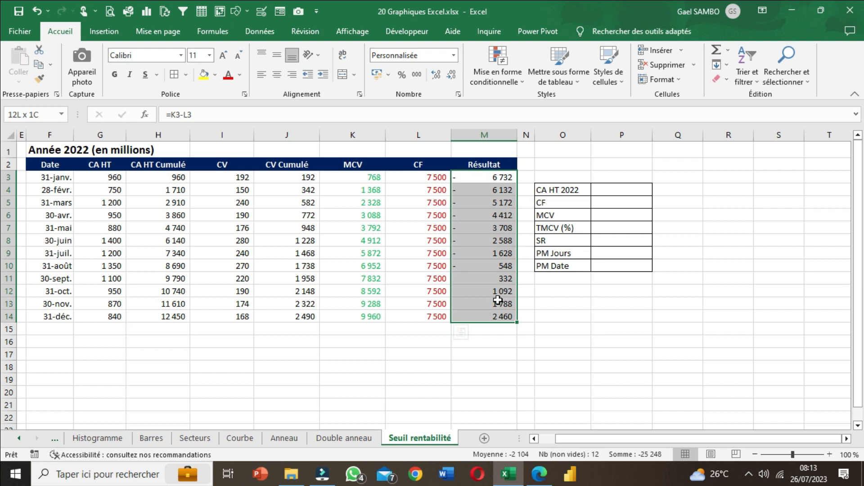
{"action": "left_click", "coordinate": [567, 365]}
{"action": "left_click_drag", "start_coordinate": [481, 178], "coordinate": [481, 316]}
{"action": "left_click", "coordinate": [512, 82]}
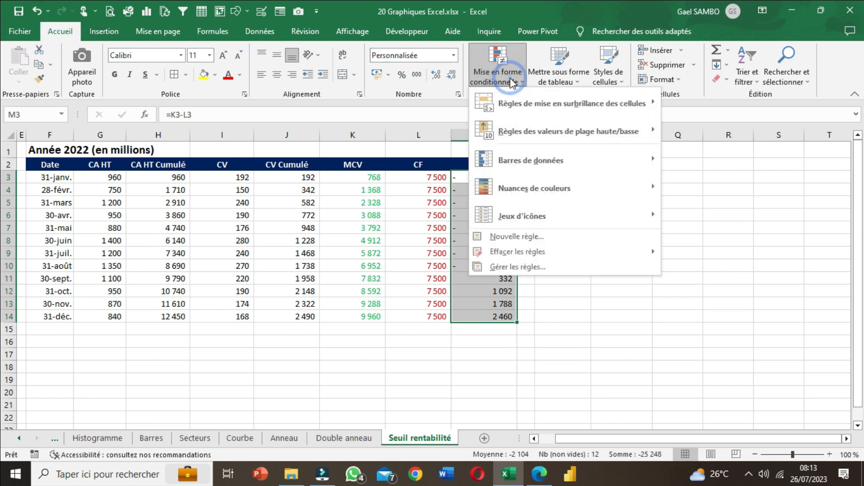
{"action": "mouse_move", "coordinate": [592, 104]}
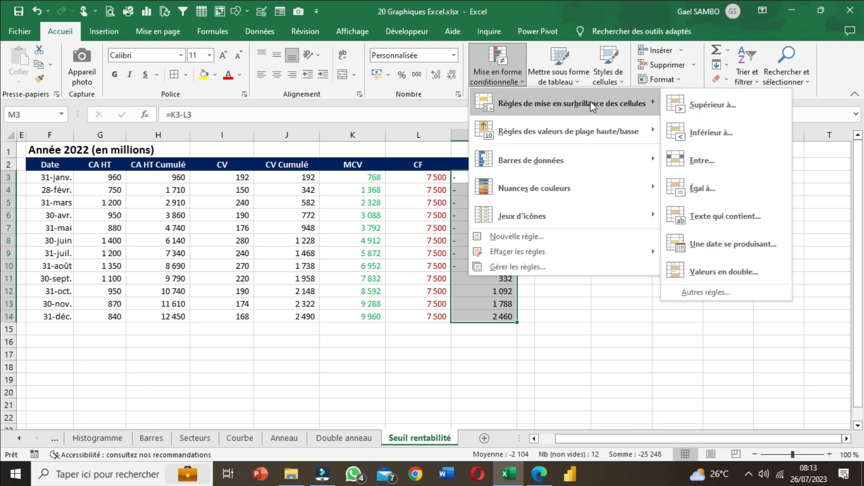
{"action": "left_click", "coordinate": [713, 105]}
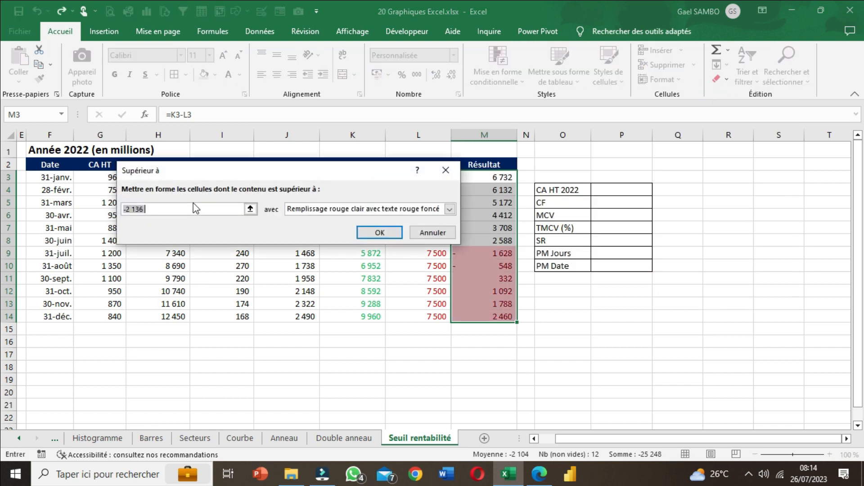
{"action": "type", "text": "0"}
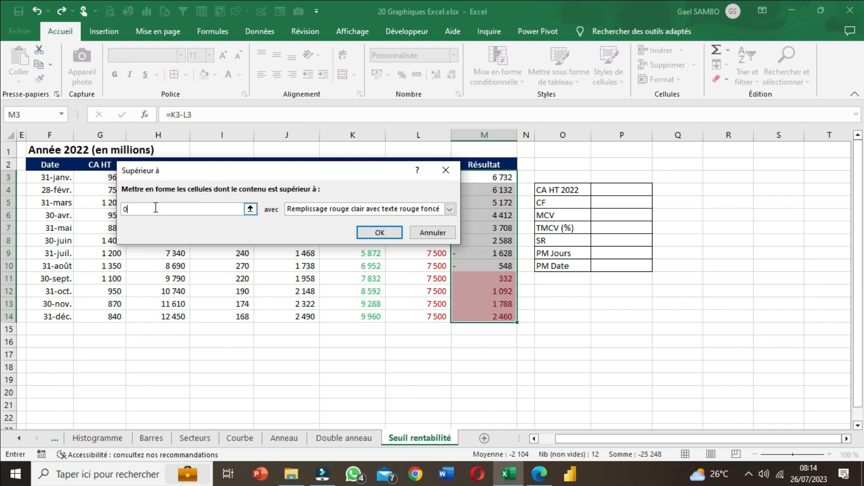
{"action": "left_click", "coordinate": [299, 209]}
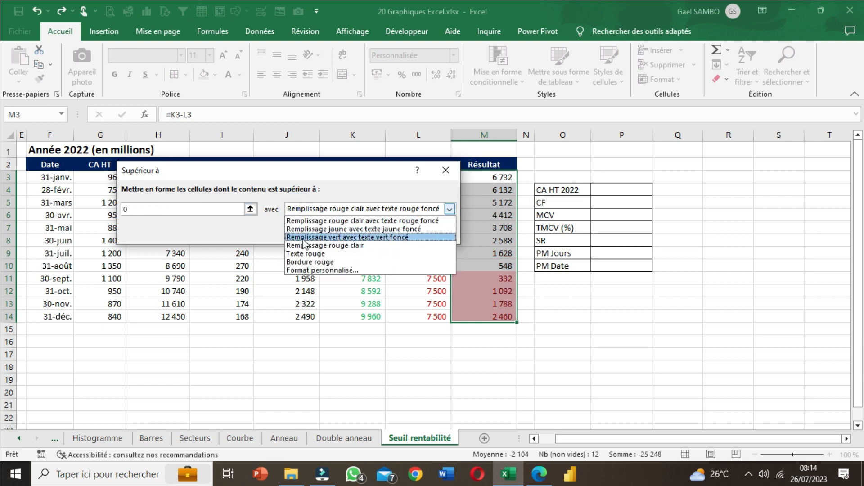
{"action": "left_click", "coordinate": [303, 237]}
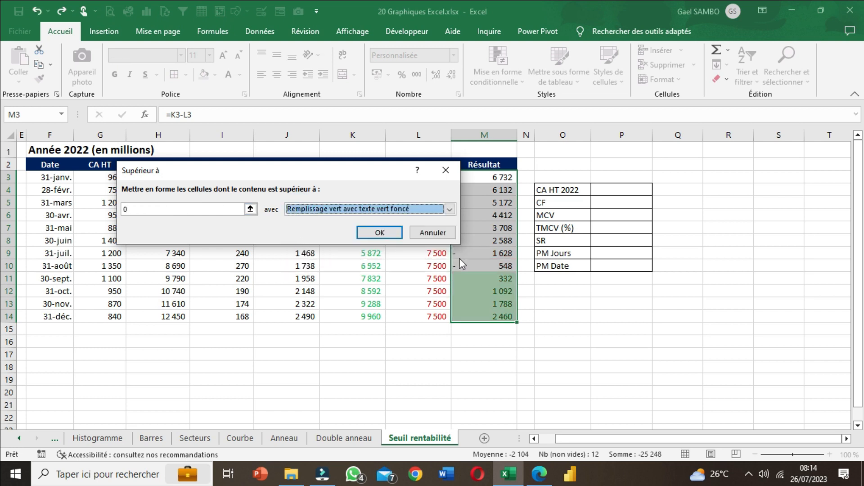
{"action": "left_click", "coordinate": [390, 235]}
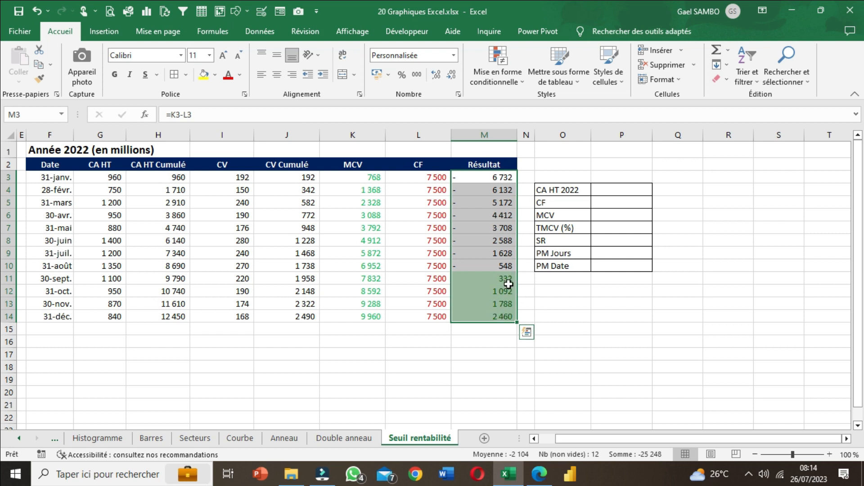
Step: Add a conditional formatting rule to Résultat M3:M14 giving values less than 0 a light red fill with dark red text
{"action": "left_click", "coordinate": [498, 75]}
{"action": "mouse_move", "coordinate": [499, 104]}
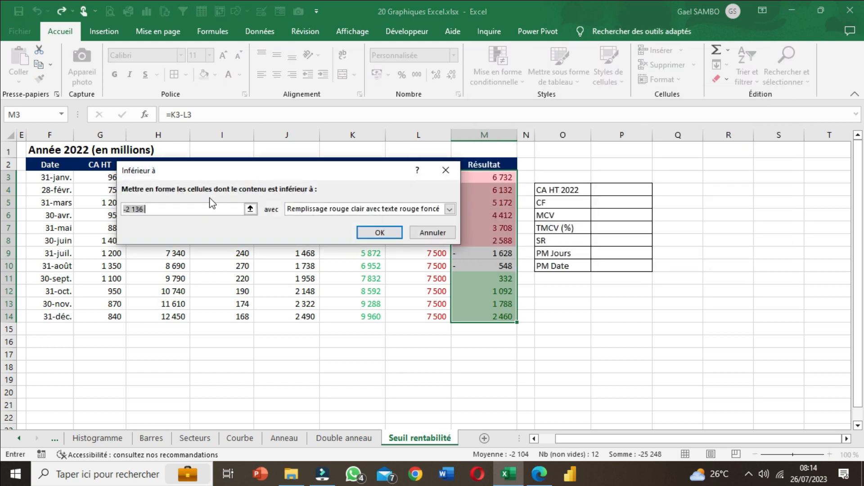
{"action": "type", "text": "0"}
{"action": "left_click_drag", "start_coordinate": [364, 171], "coordinate": [329, 171]}
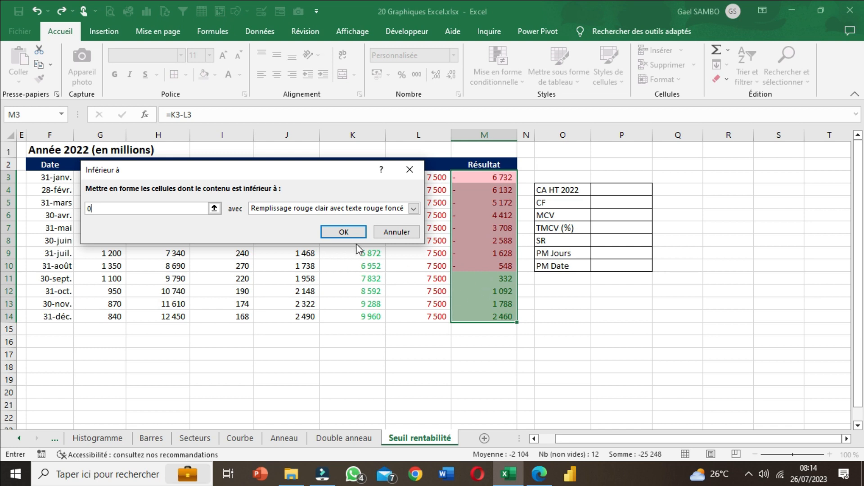
{"action": "left_click", "coordinate": [352, 231]}
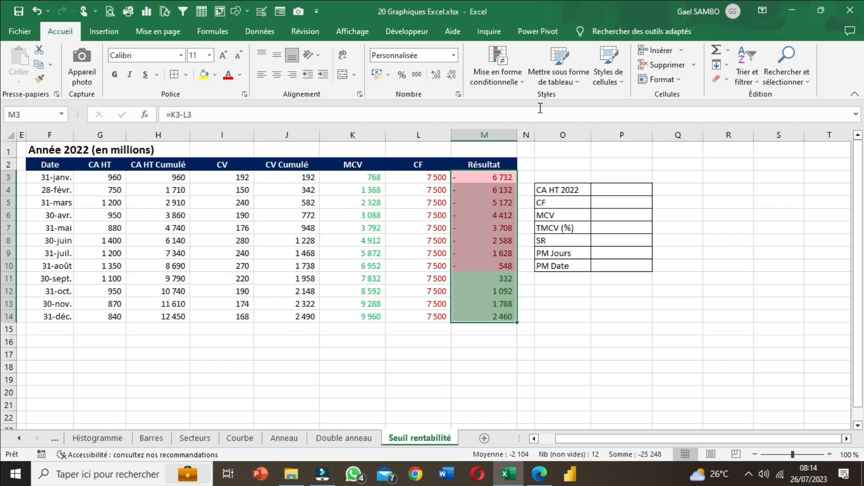
{"action": "left_click", "coordinate": [509, 84]}
{"action": "mouse_move", "coordinate": [596, 104]}
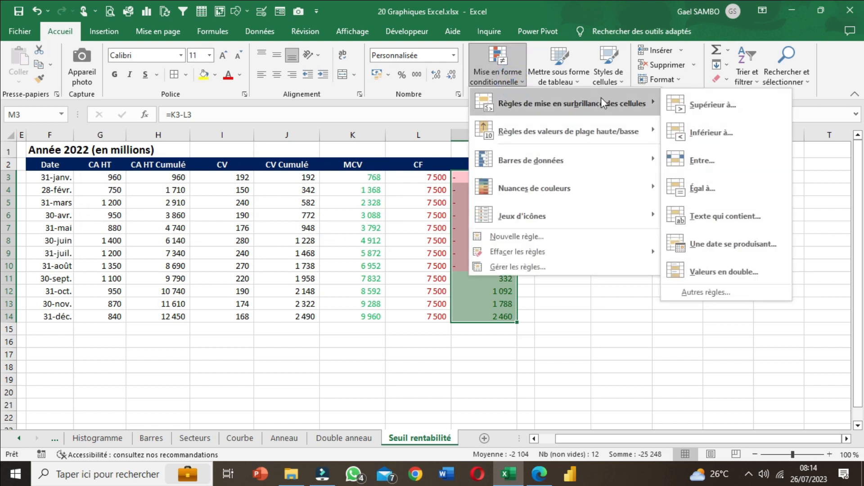
{"action": "left_click", "coordinate": [516, 2]}
Step: Add a conditional formatting rule to Résultat M3:M14 giving values equal to 0 a yellow fill with dark yellow text
{"action": "left_click", "coordinate": [494, 83]}
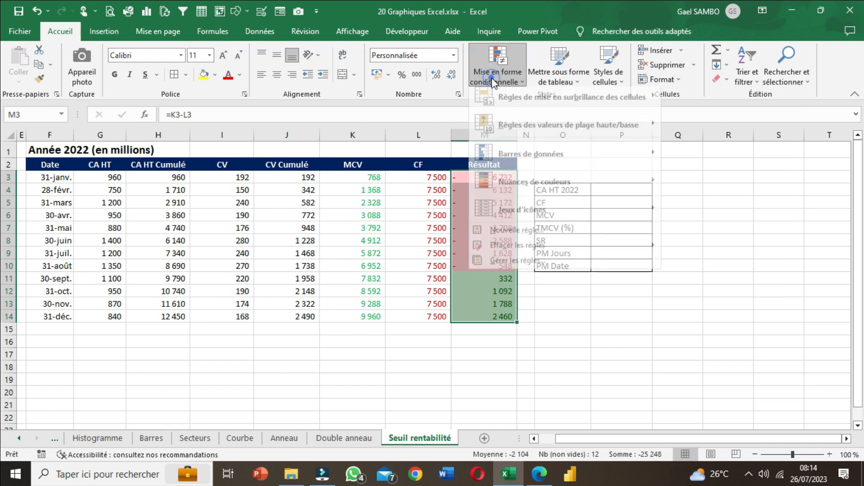
{"action": "mouse_move", "coordinate": [641, 104]}
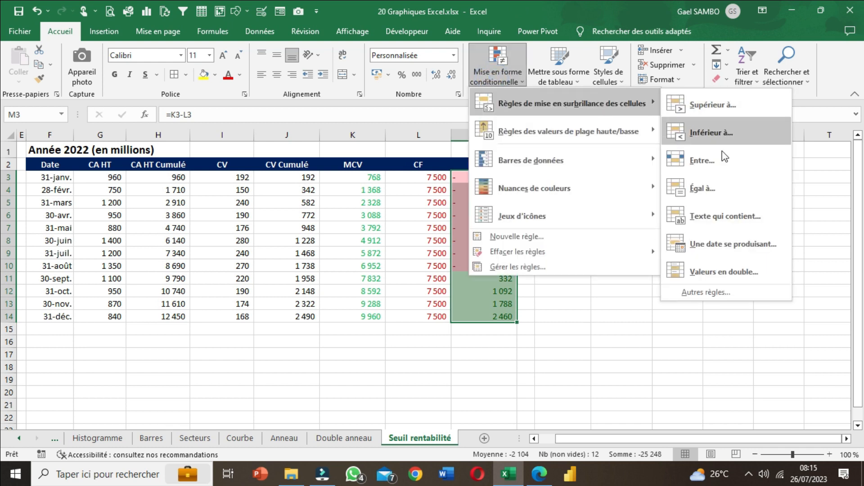
{"action": "left_click", "coordinate": [719, 188]}
{"action": "type", "text": "0"}
{"action": "left_click", "coordinate": [413, 208]}
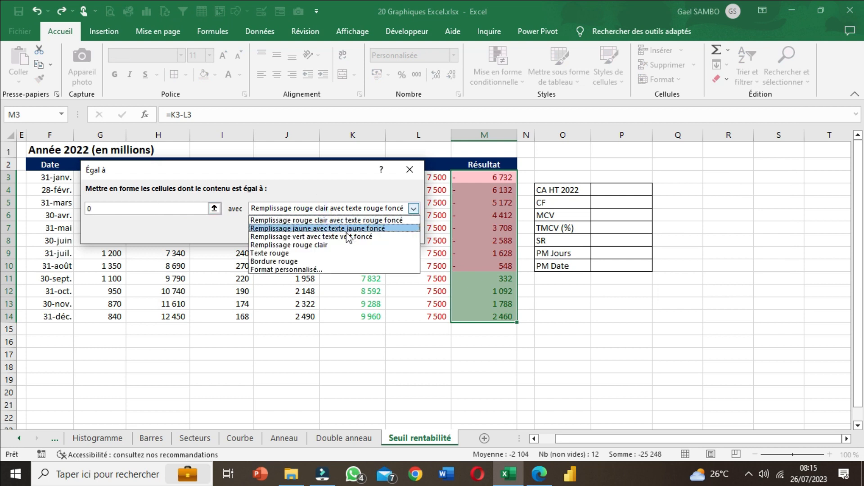
{"action": "left_click", "coordinate": [313, 229]}
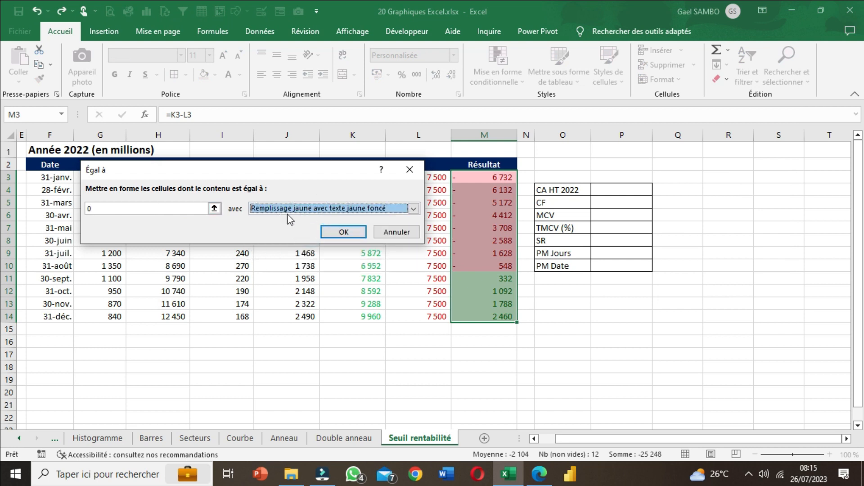
{"action": "left_click", "coordinate": [342, 230]}
{"action": "left_click", "coordinate": [421, 352]}
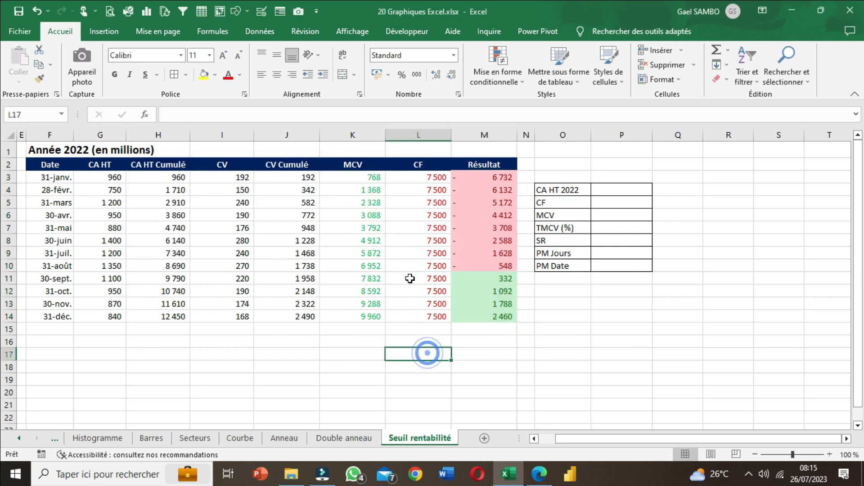
Step: Test the equal-to-zero rule by entering 5872 as the July CF in L9, then select the Résultat cell M9
{"action": "left_click", "coordinate": [406, 252]}
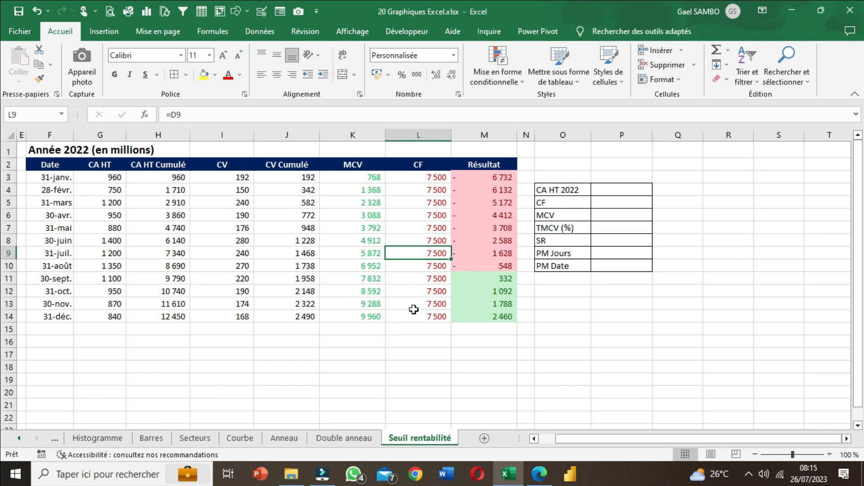
{"action": "type", "text": "5872"}
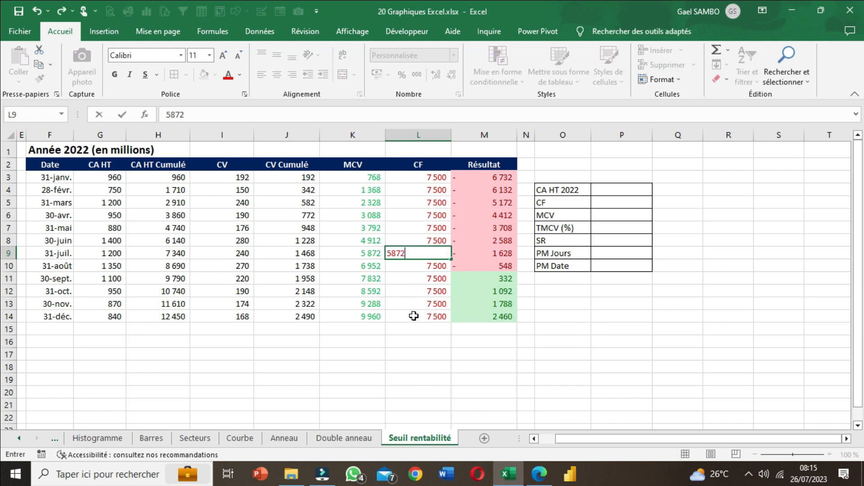
{"action": "key", "text": "Return"}
{"action": "left_click", "coordinate": [480, 251]}
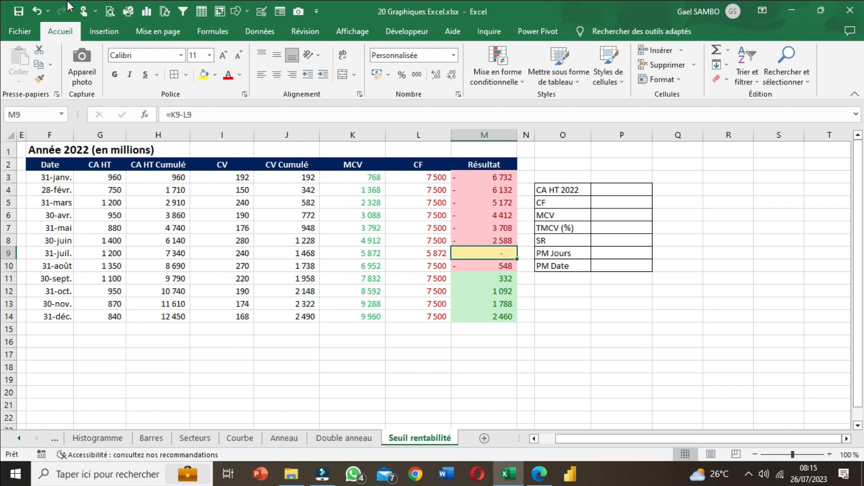
Step: Undo the test CF value in L9 and adjust the widths of columns N, O and P around the summary table
{"action": "left_click", "coordinate": [37, 11]}
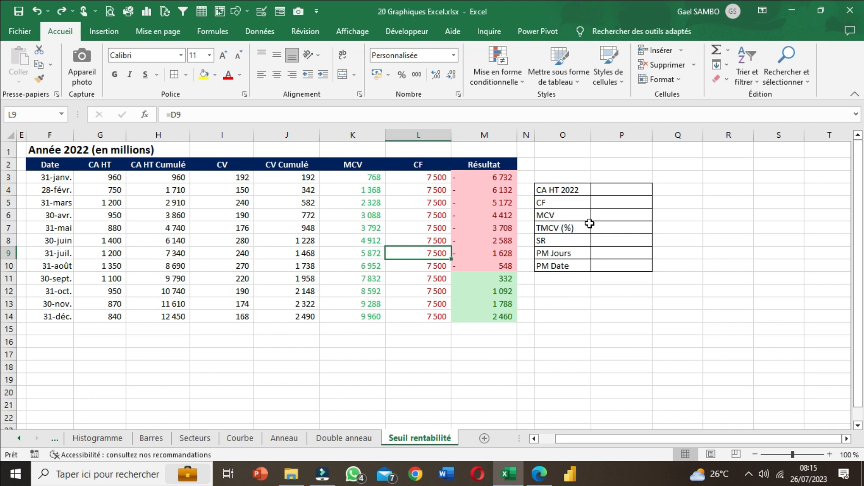
{"action": "left_click_drag", "start_coordinate": [535, 135], "coordinate": [538, 137]}
{"action": "left_click_drag", "start_coordinate": [594, 136], "coordinate": [587, 135]}
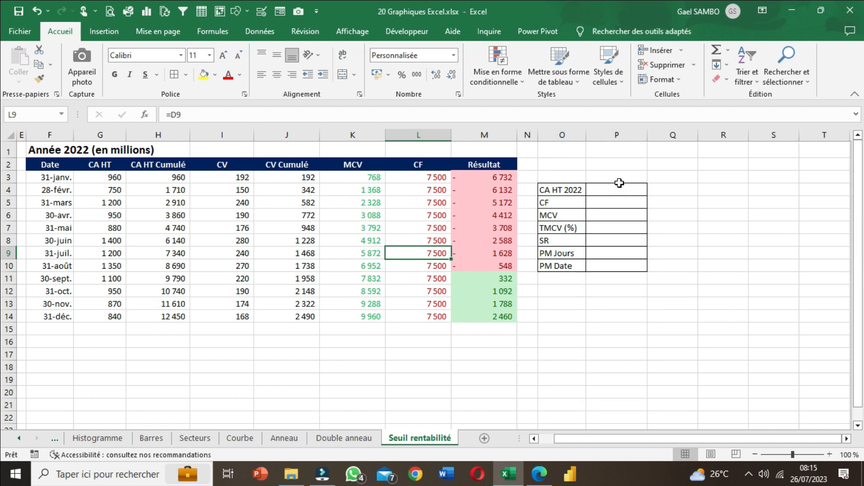
{"action": "left_click", "coordinate": [624, 196]}
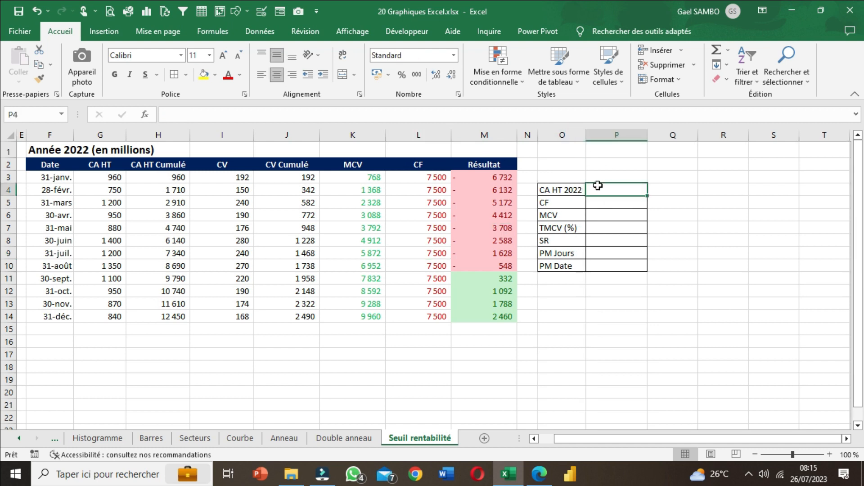
{"action": "mouse_move", "coordinate": [588, 133]}
{"action": "left_mouse_down"}
{"action": "mouse_move", "coordinate": [542, 135]}
{"action": "mouse_move", "coordinate": [596, 139]}
{"action": "left_mouse_up"}
{"action": "left_click_drag", "start_coordinate": [656, 137], "coordinate": [649, 148]}
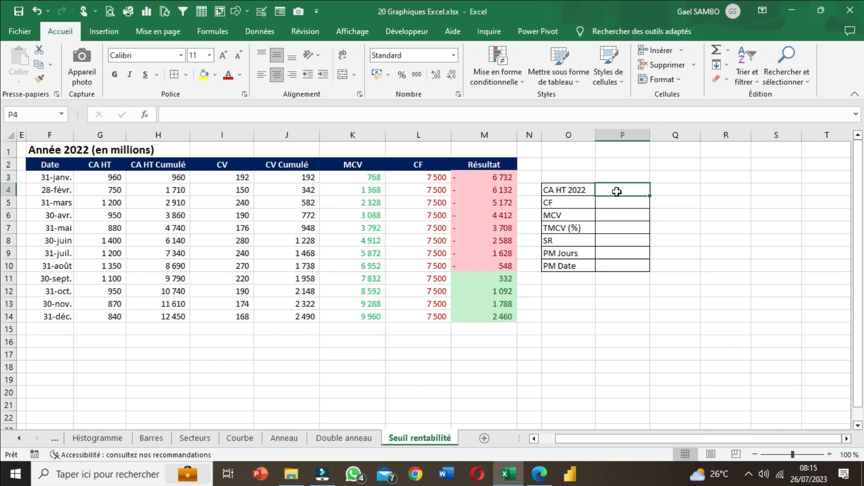
Step: Link CA HT 2022 in P4 to the December cumulative revenue with =H14, and CF in P5 with =L3
{"action": "type", "text": "="}
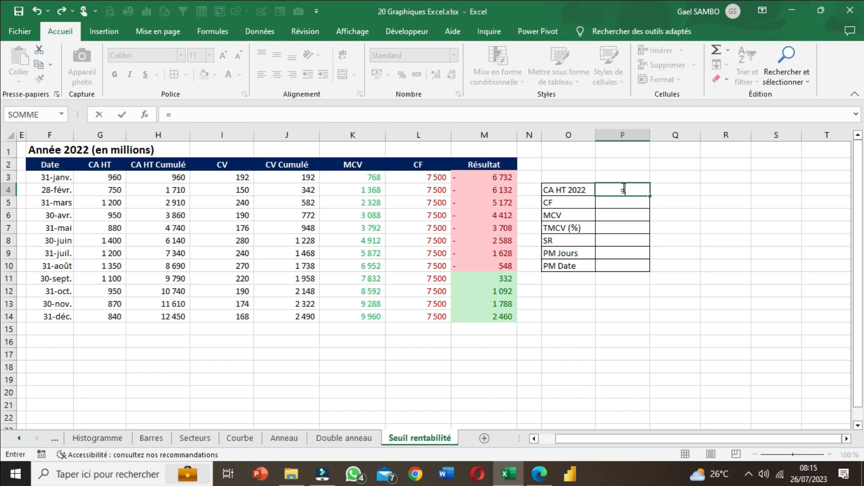
{"action": "left_click", "coordinate": [173, 317]}
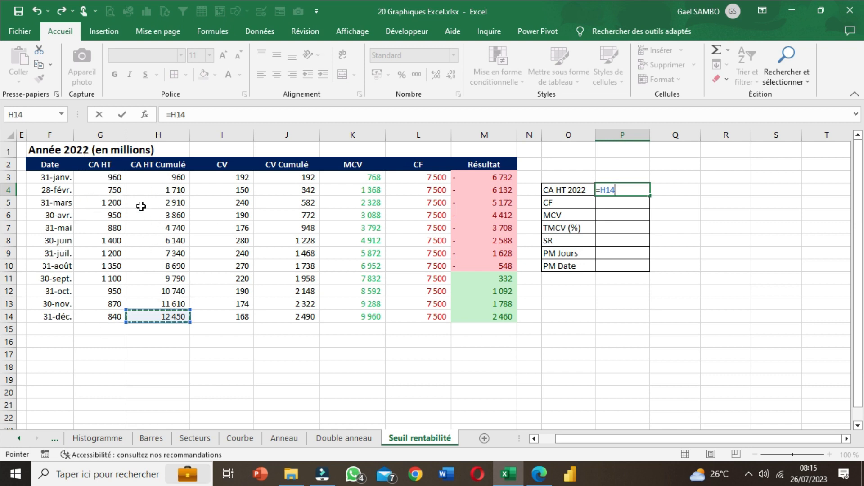
{"action": "key", "text": "Return"}
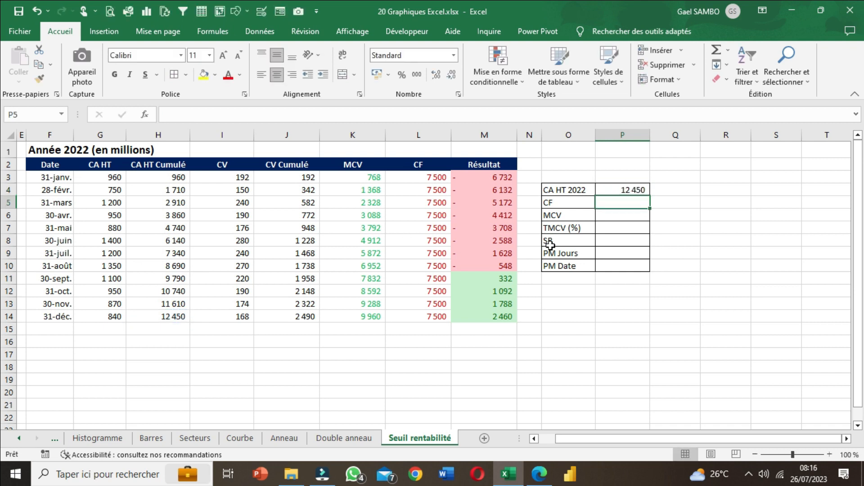
{"action": "type", "text": "="}
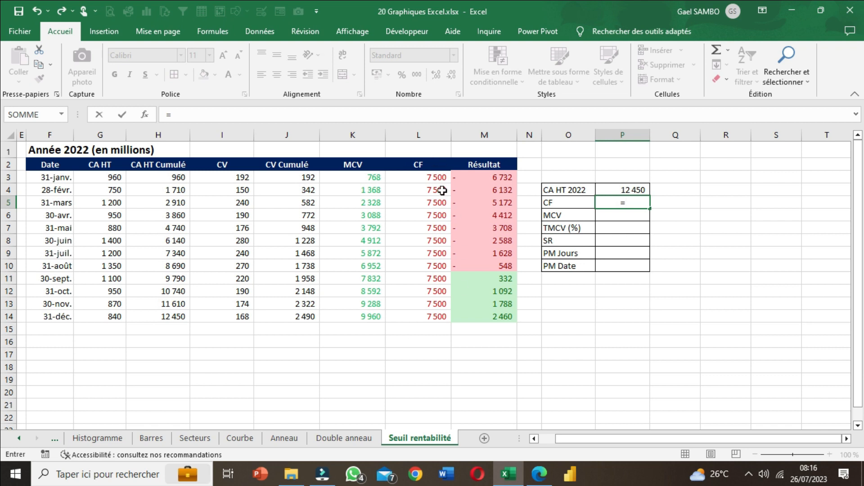
{"action": "left_click", "coordinate": [430, 177]}
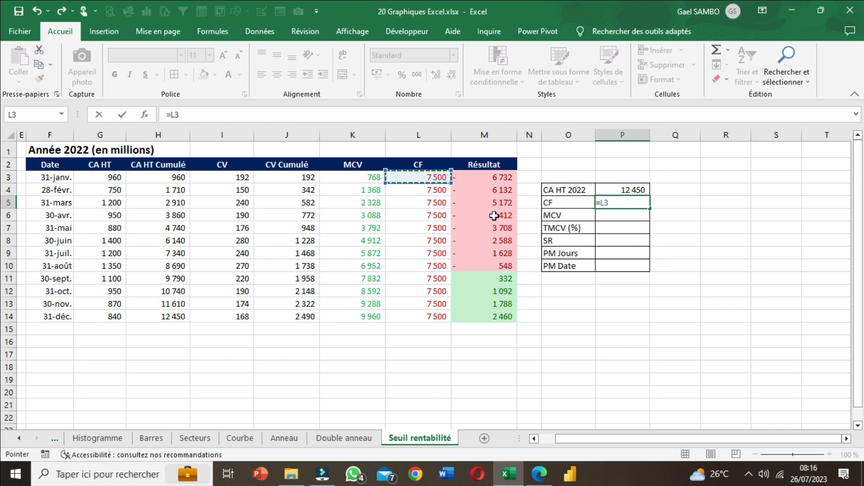
{"action": "key", "text": "Return"}
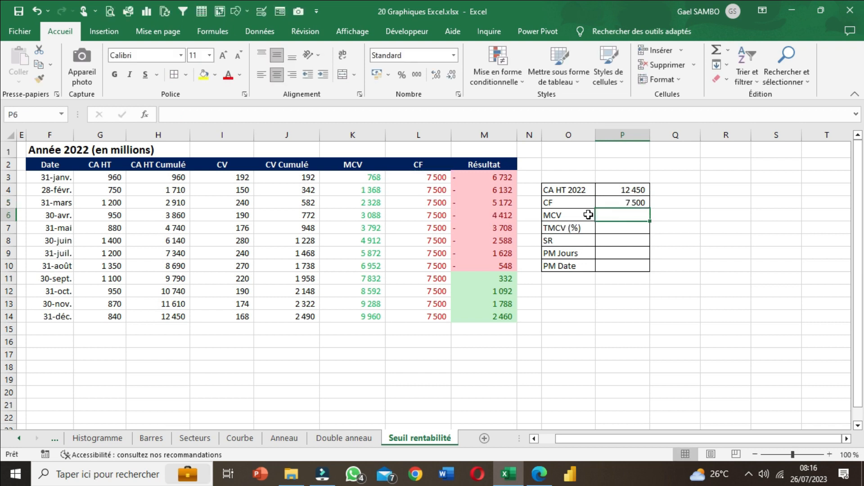
Step: Link the summary MCV in P6 to the December MCV with =K14
{"action": "type", "text": "="}
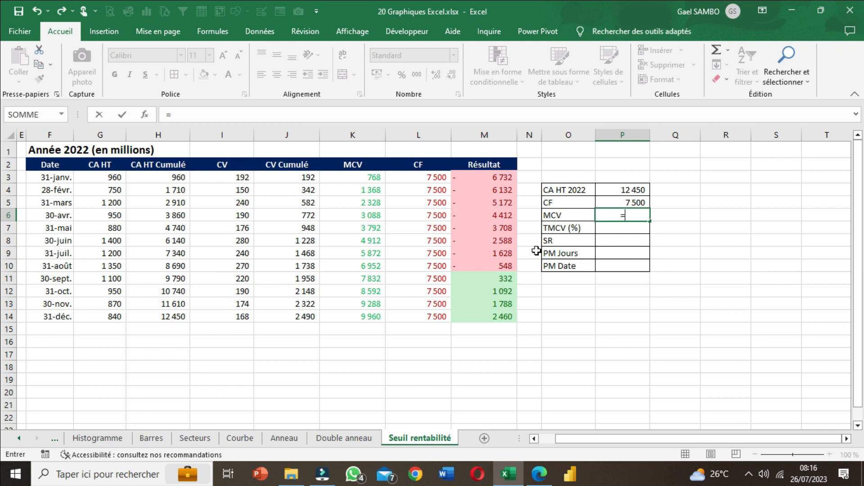
{"action": "key", "text": "BackSpace"}
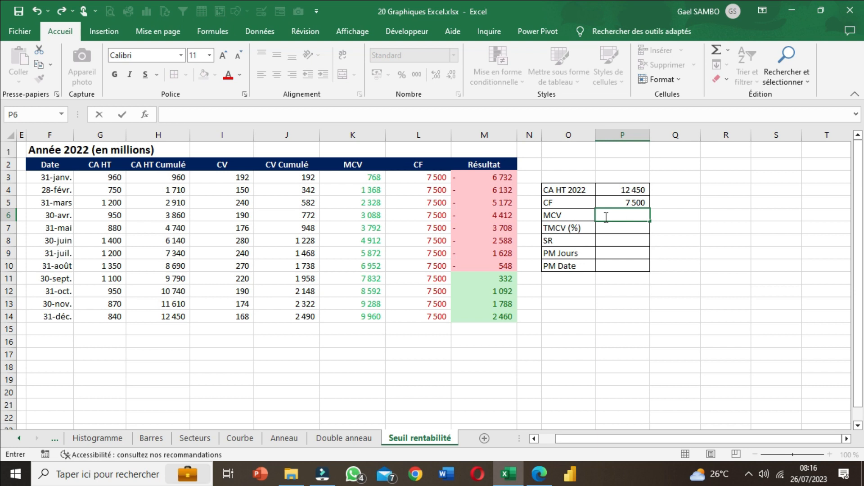
{"action": "type", "text": "="}
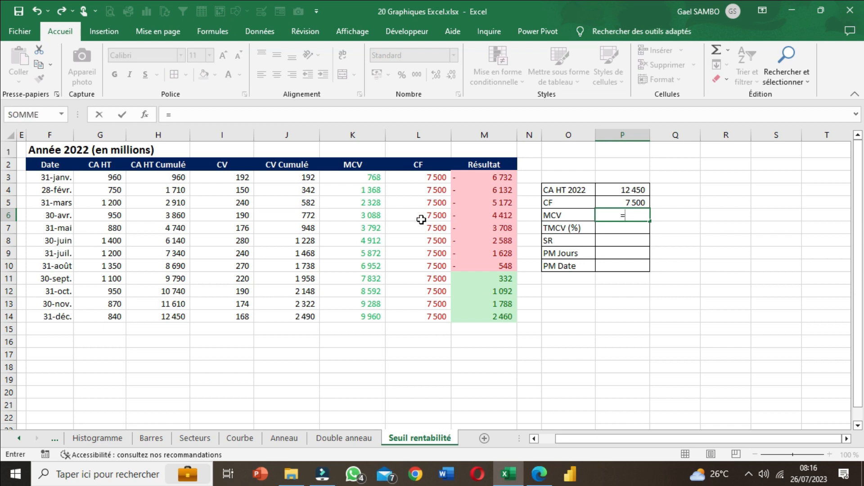
{"action": "left_click", "coordinate": [369, 317]}
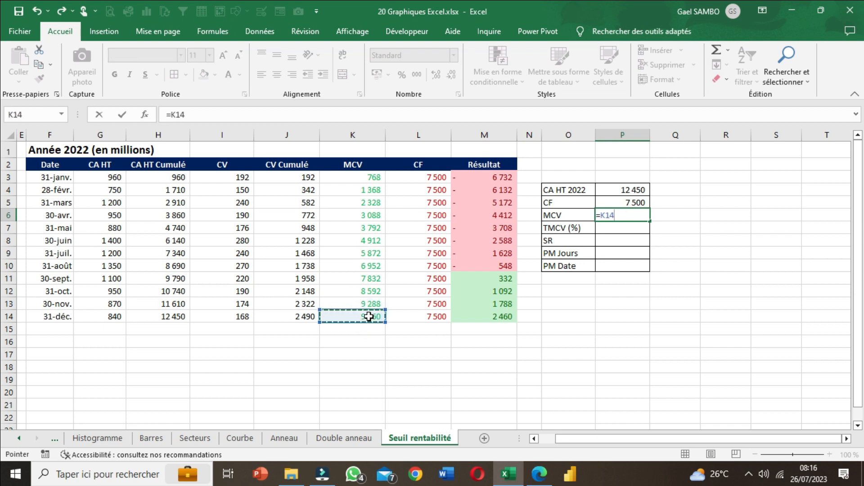
{"action": "key", "text": "Return"}
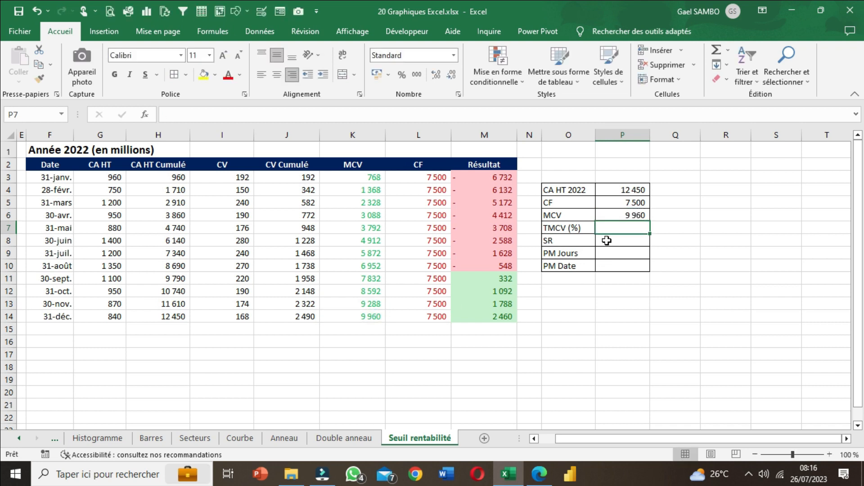
Step: Widen column O slightly and calculate TMCV (%) in P7 as MCV divided by CA HT 2022 with =P6/P4
{"action": "left_click_drag", "start_coordinate": [594, 132], "coordinate": [598, 132]}
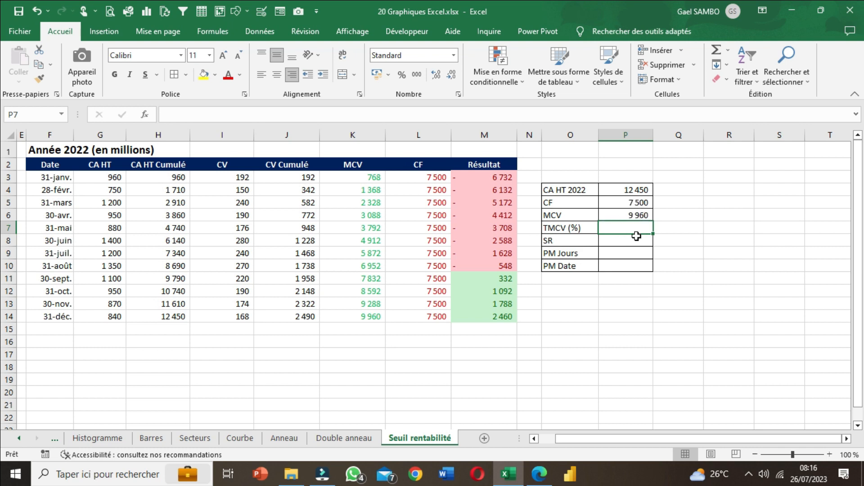
{"action": "type", "text": "="}
{"action": "left_click", "coordinate": [631, 215]}
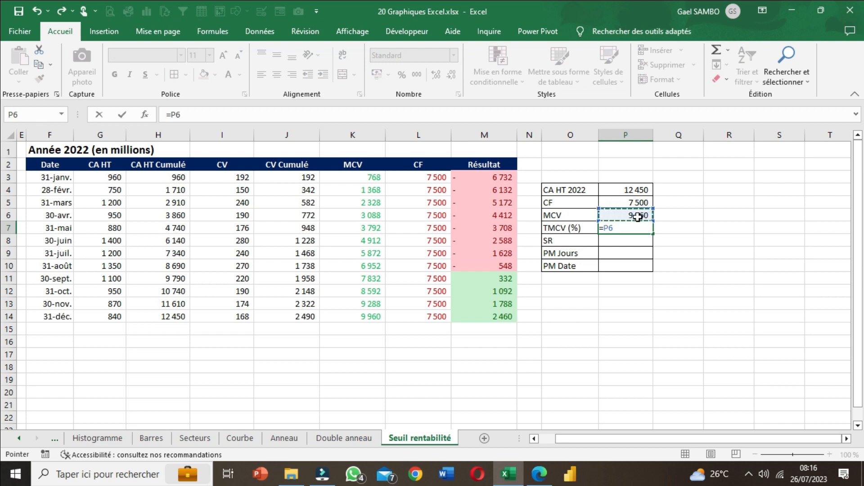
{"action": "type", "text": "/"}
{"action": "left_click", "coordinate": [636, 190]}
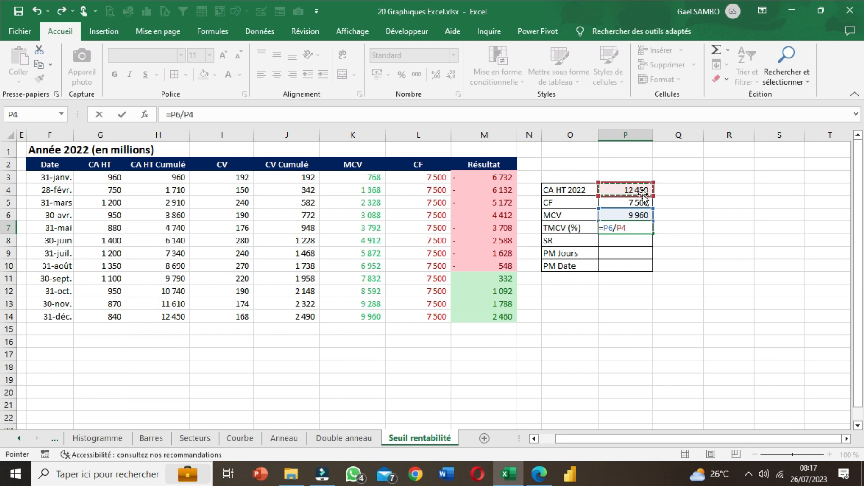
{"action": "key", "text": "Return"}
Step: Format the TMCV (%) value in P7 as a percentage
{"action": "left_click", "coordinate": [636, 227]}
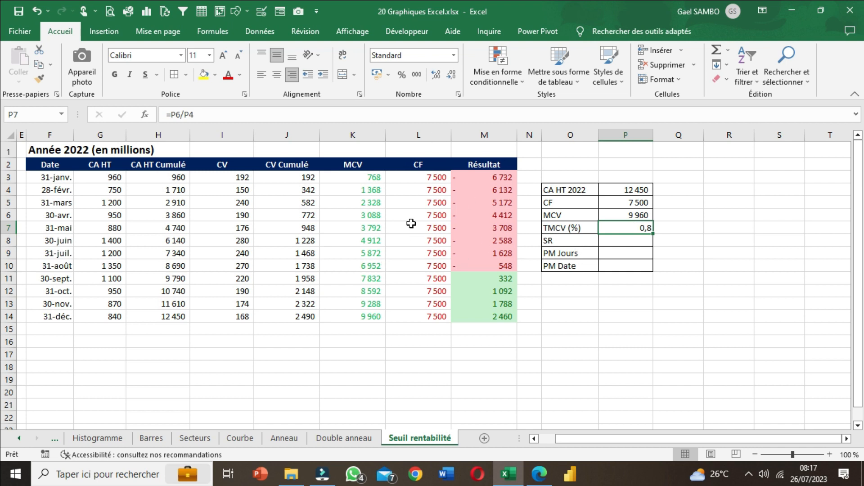
{"action": "left_click_drag", "start_coordinate": [426, 177], "coordinate": [430, 315]}
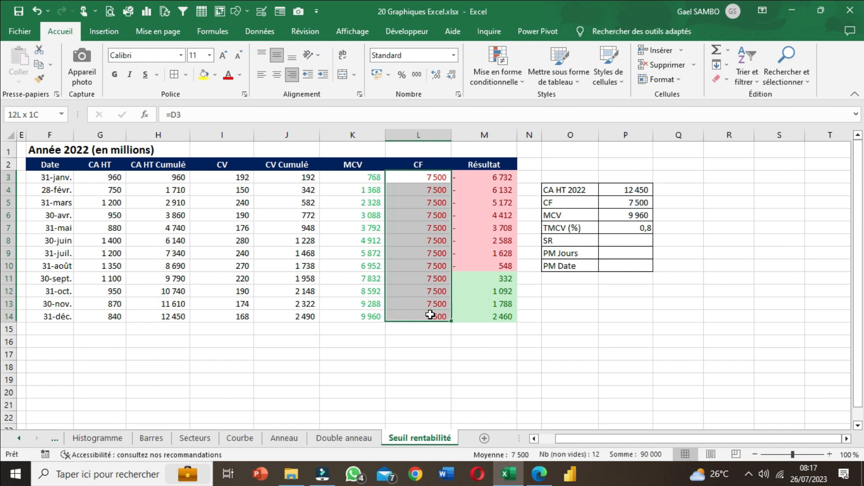
{"action": "left_click", "coordinate": [435, 190]}
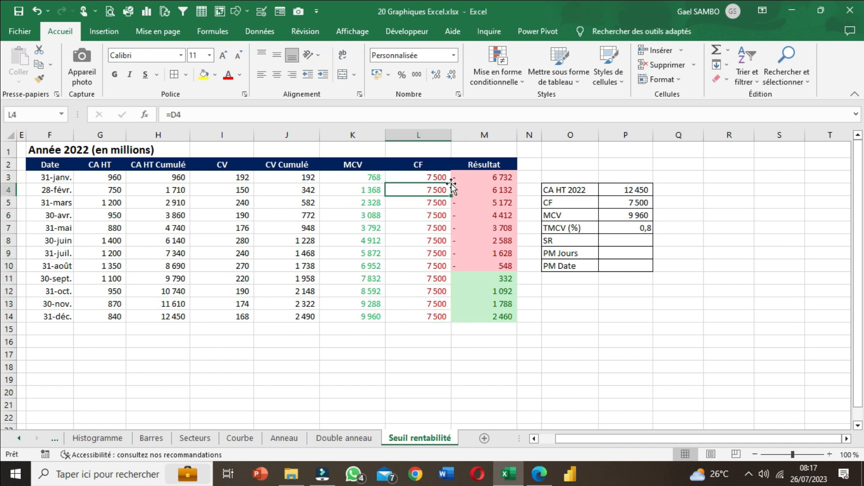
{"action": "left_click", "coordinate": [627, 228]}
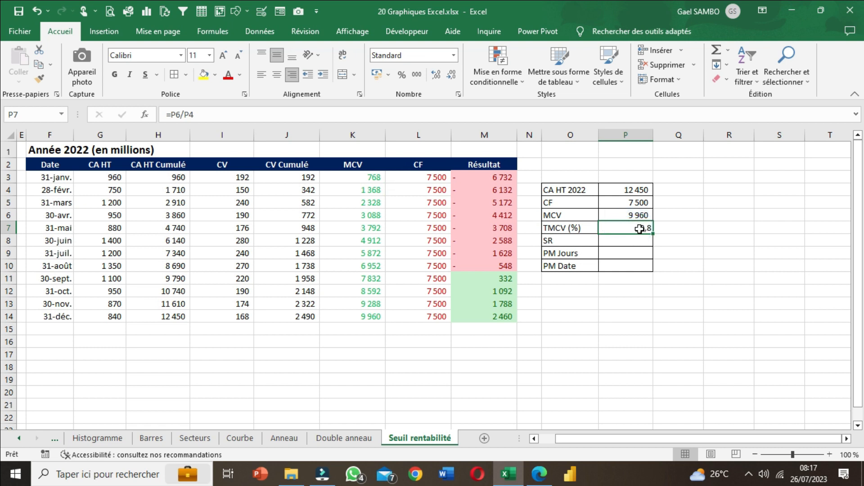
{"action": "left_click", "coordinate": [402, 78]}
{"action": "key", "text": "Return"}
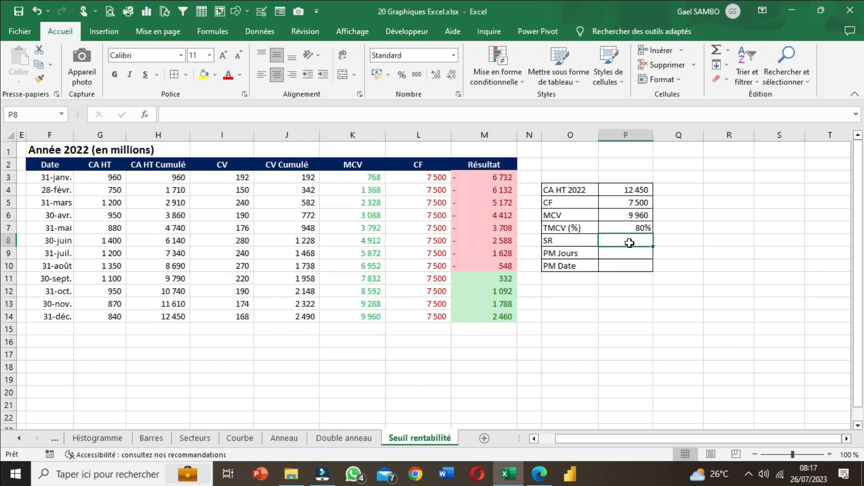
Step: Calculate the break-even point SR in P8 as CF divided by TMCV with =P5/P7
{"action": "type", "text": "="}
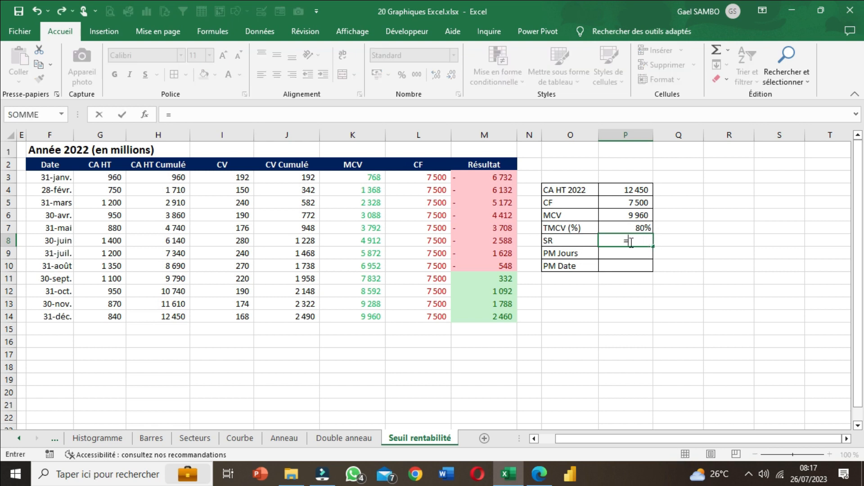
{"action": "left_click", "coordinate": [621, 203]}
{"action": "type", "text": "/"}
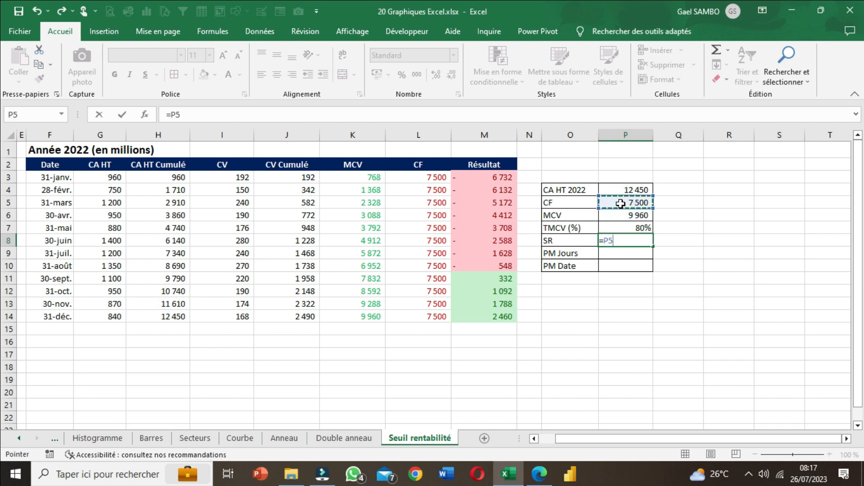
{"action": "left_click", "coordinate": [640, 228]}
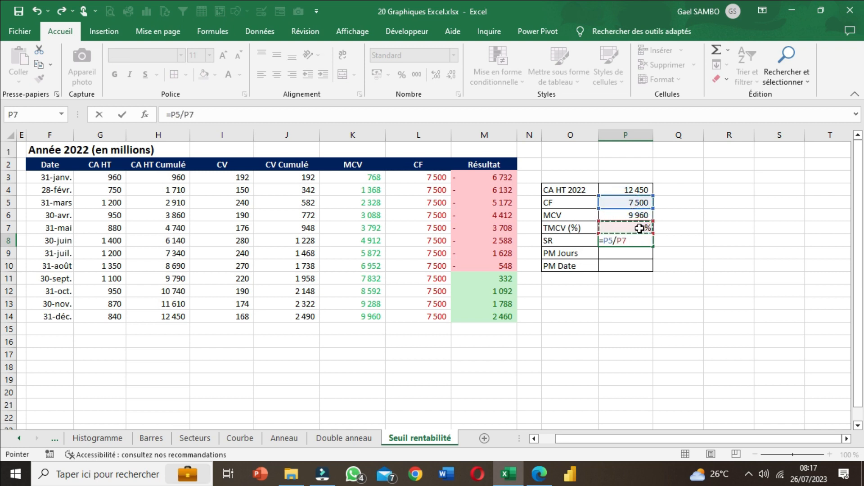
{"action": "key", "text": "Return"}
{"action": "left_click", "coordinate": [644, 241]}
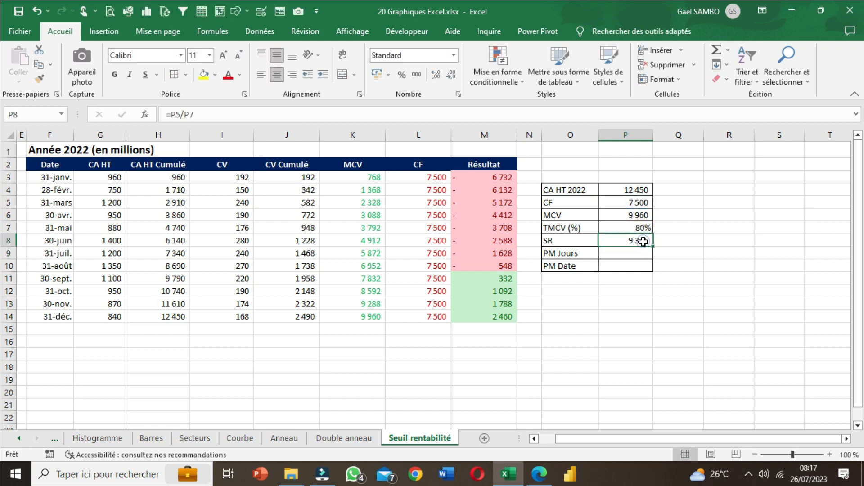
Step: Examine the SR formula in P8 and its references to the CF and TMCV cells
{"action": "double_click", "coordinate": [644, 242]}
{"action": "key", "text": "Return"}
{"action": "double_click", "coordinate": [643, 242]}
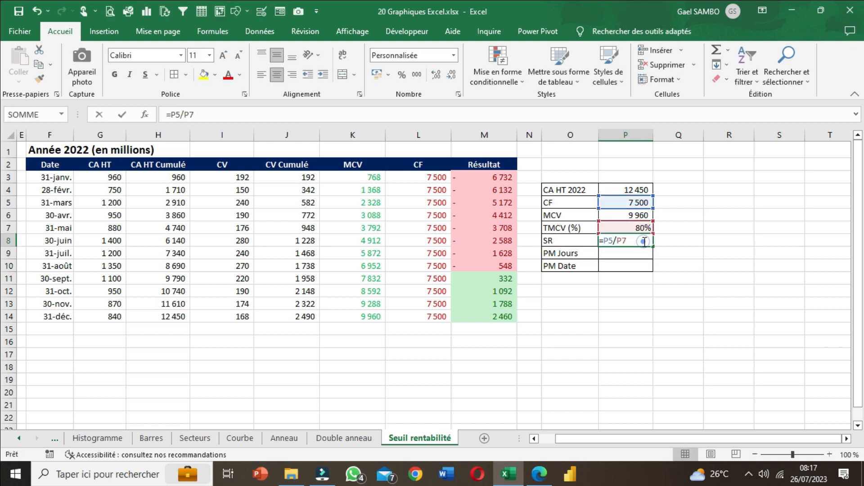
{"action": "key", "text": "Return"}
{"action": "left_click", "coordinate": [643, 242]}
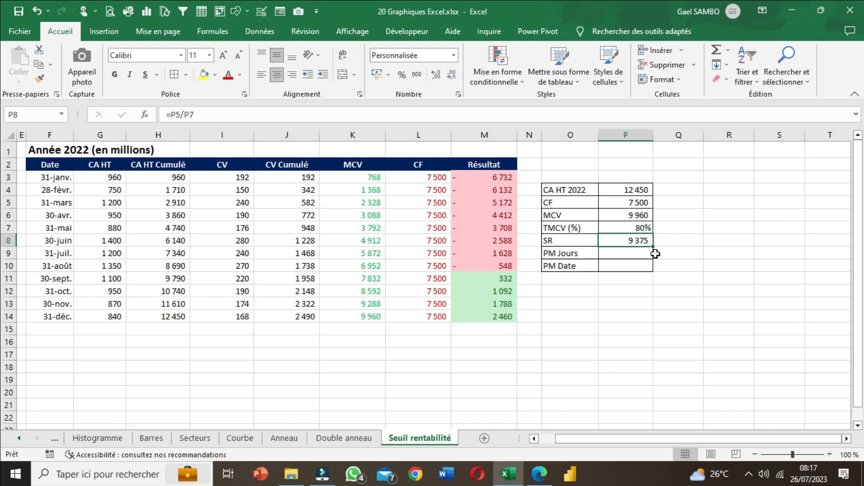
{"action": "left_click", "coordinate": [637, 249]}
{"action": "double_click", "coordinate": [638, 240]}
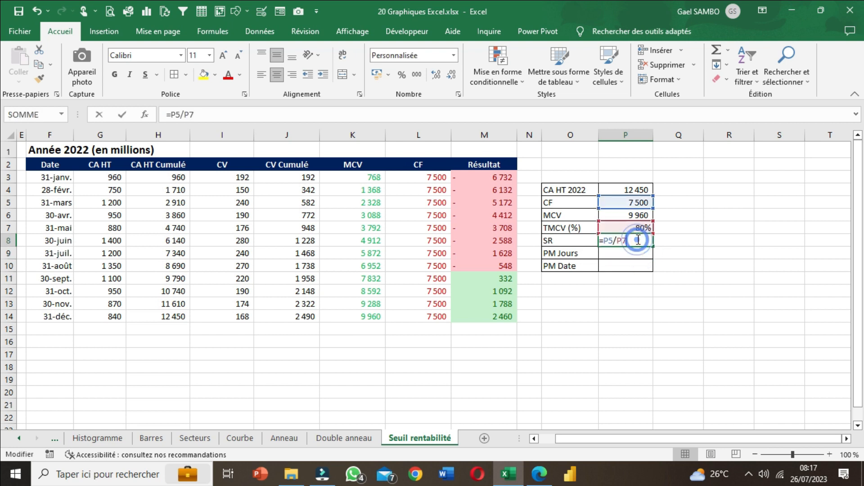
{"action": "key", "text": "Return"}
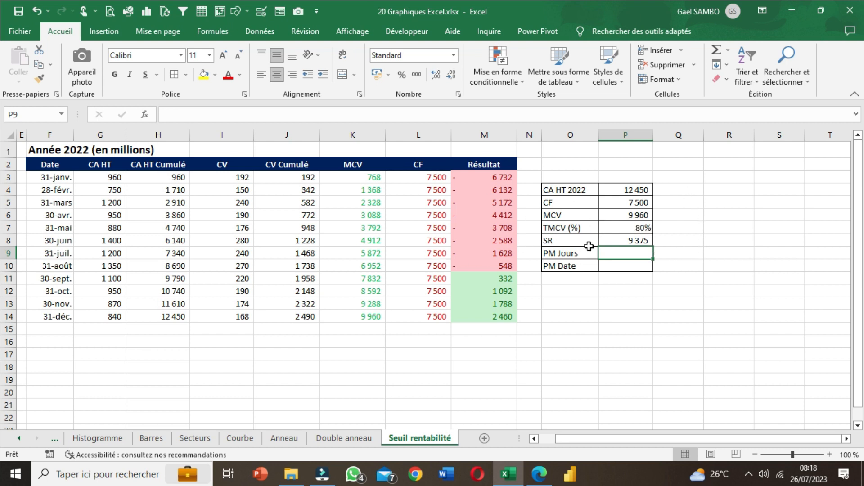
Step: Examine the SR and CA HT 2022 values in P8 and P4 in relation to the PM Jours cell P9
{"action": "left_click", "coordinate": [636, 242]}
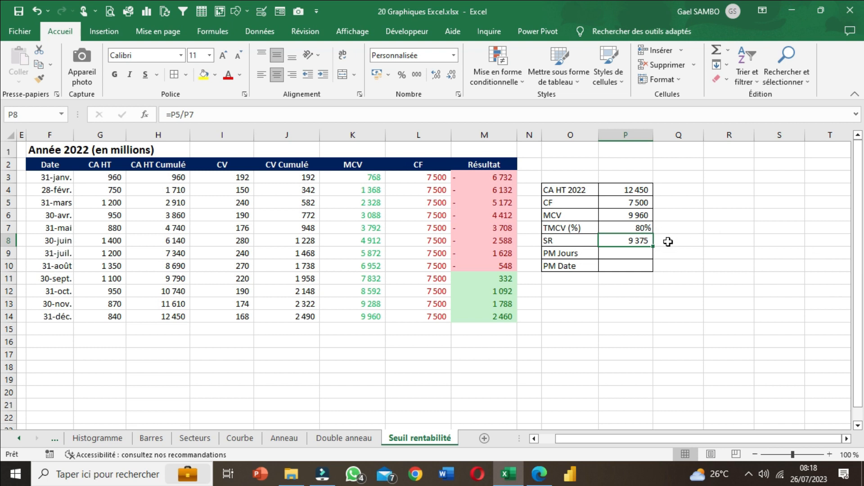
{"action": "left_click", "coordinate": [627, 256]}
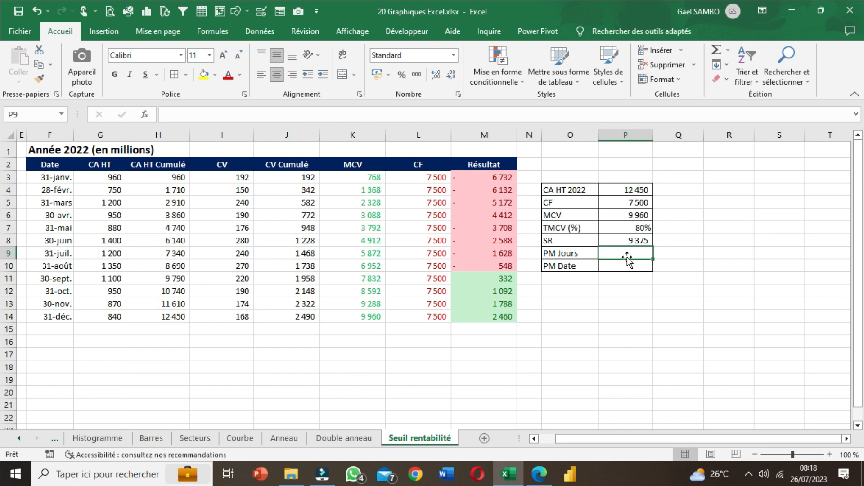
{"action": "left_click", "coordinate": [636, 241]}
{"action": "left_click", "coordinate": [639, 254]}
{"action": "left_click_drag", "start_coordinate": [566, 256], "coordinate": [625, 254]}
{"action": "left_click", "coordinate": [626, 252]}
{"action": "left_click", "coordinate": [621, 190]}
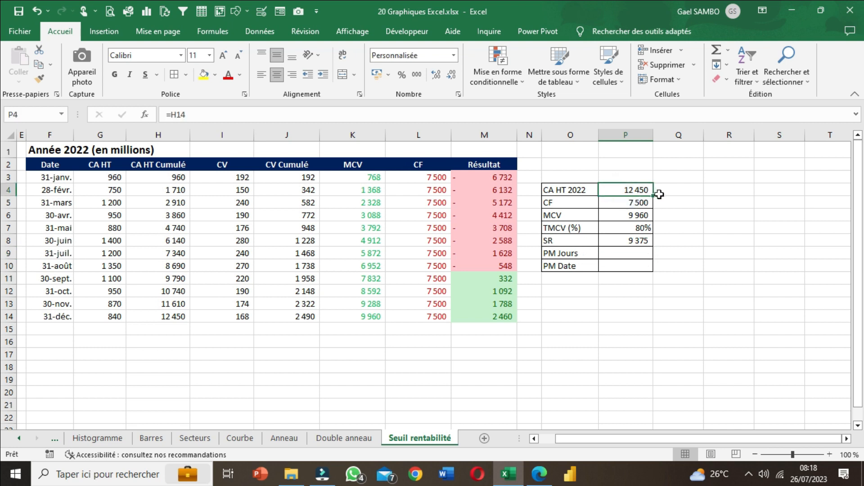
{"action": "left_click", "coordinate": [639, 253]}
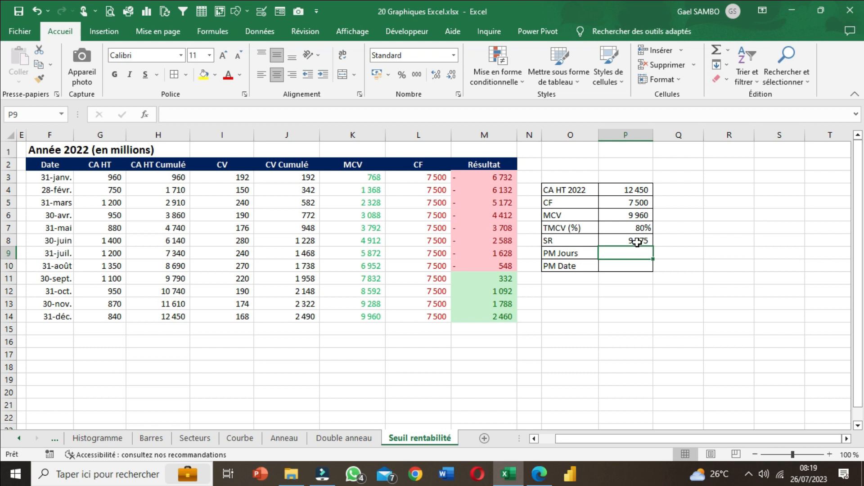
Step: Calculate PM Jours in P9 from the SR and the annual CA HT with =P8*365/P4
{"action": "left_click", "coordinate": [637, 242]}
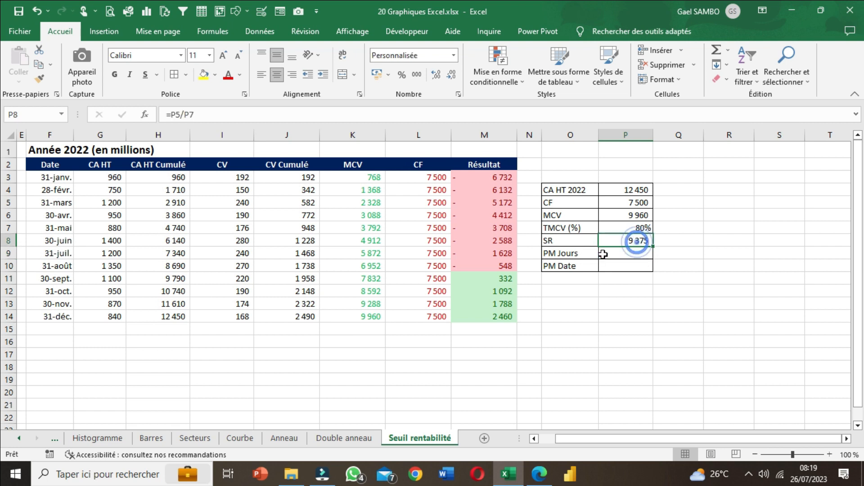
{"action": "left_click", "coordinate": [630, 252]}
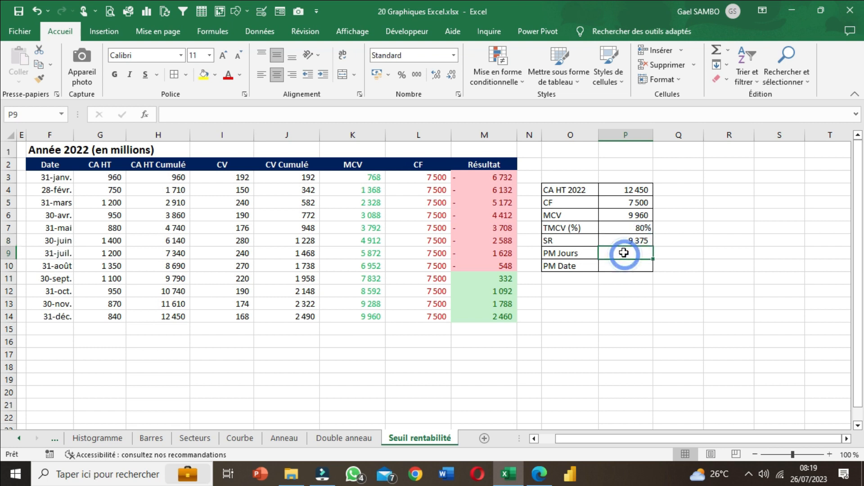
{"action": "left_click", "coordinate": [650, 240]}
{"action": "left_click", "coordinate": [649, 241]}
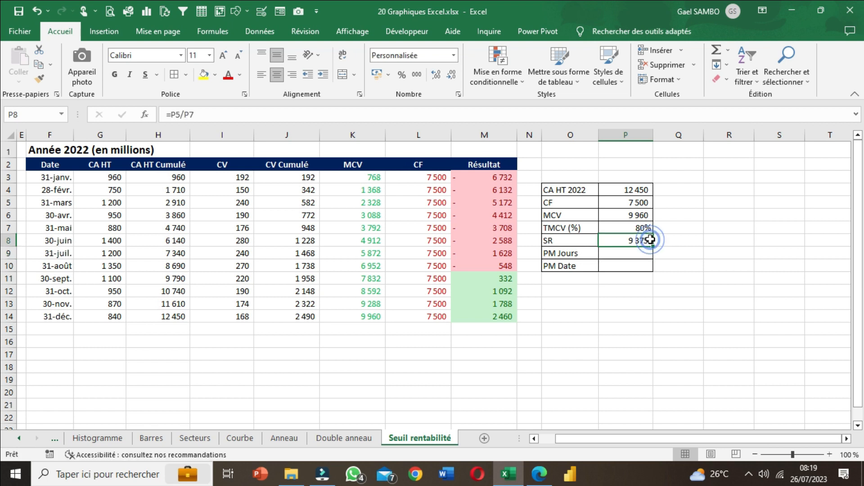
{"action": "left_click", "coordinate": [647, 248]}
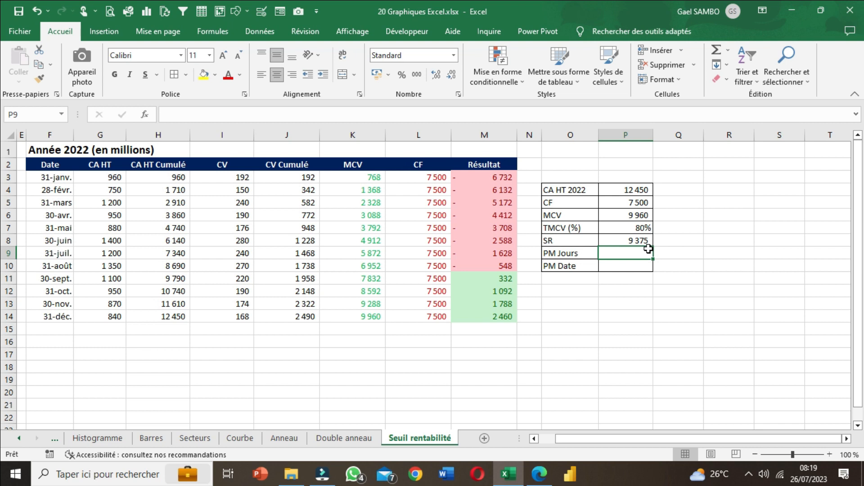
{"action": "type", "text": "="}
{"action": "left_click", "coordinate": [642, 241]}
{"action": "type", "text": "*365"}
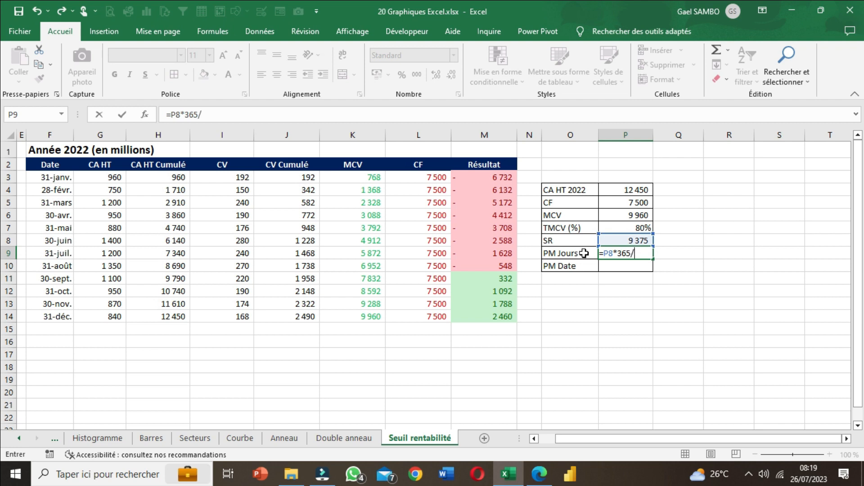
{"action": "type", "text": "/"}
{"action": "left_click", "coordinate": [612, 190]}
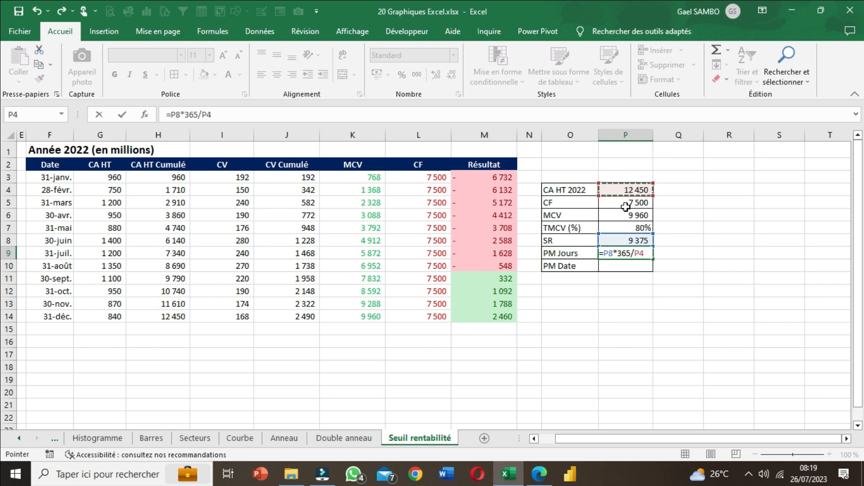
{"action": "key", "text": "Return"}
Step: Format the PM Jours value in P9 with a thousands separator and no decimals, and check its formula
{"action": "left_click", "coordinate": [638, 253]}
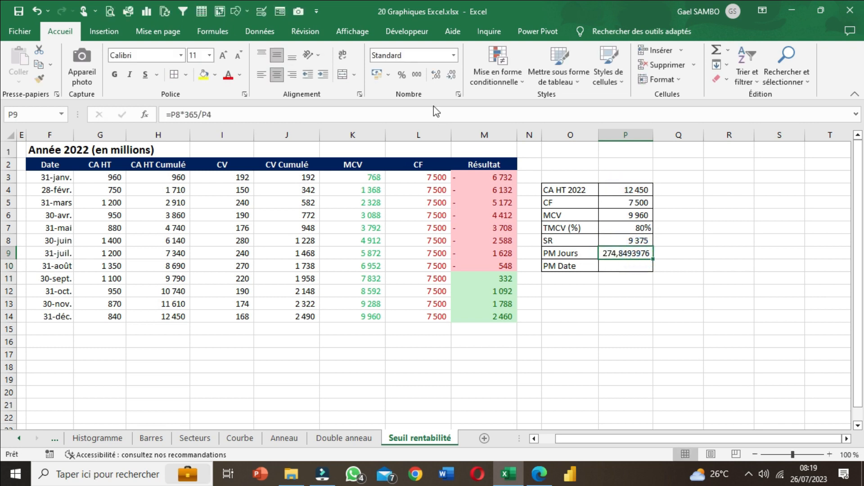
{"action": "left_click", "coordinate": [416, 74]}
{"action": "left_click", "coordinate": [451, 74]}
{"action": "left_click", "coordinate": [451, 74]}
{"action": "double_click", "coordinate": [639, 253]}
{"action": "key", "text": "Escape"}
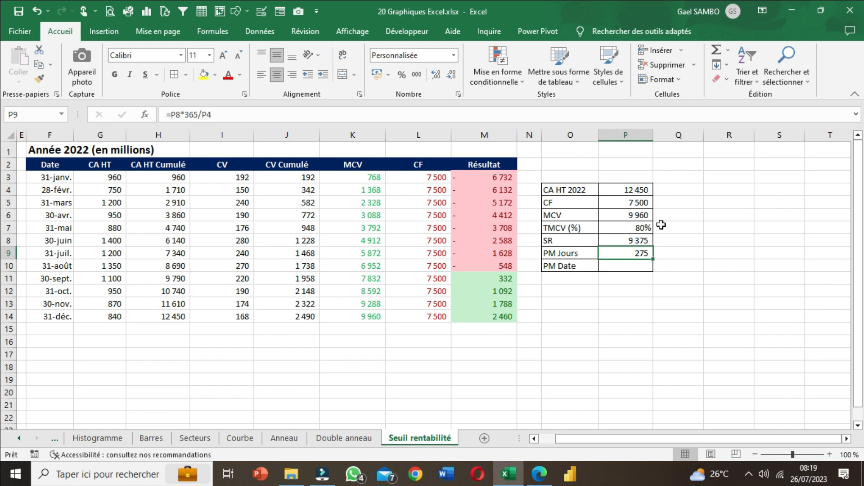
Step: Enter =P9 in the PM Date cell P10 to reuse the PM Jours value
{"action": "left_click", "coordinate": [646, 268]}
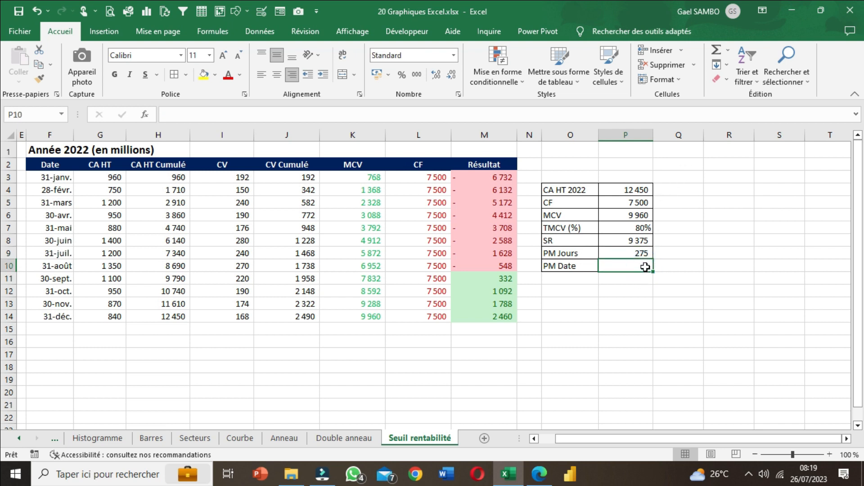
{"action": "type", "text": "="}
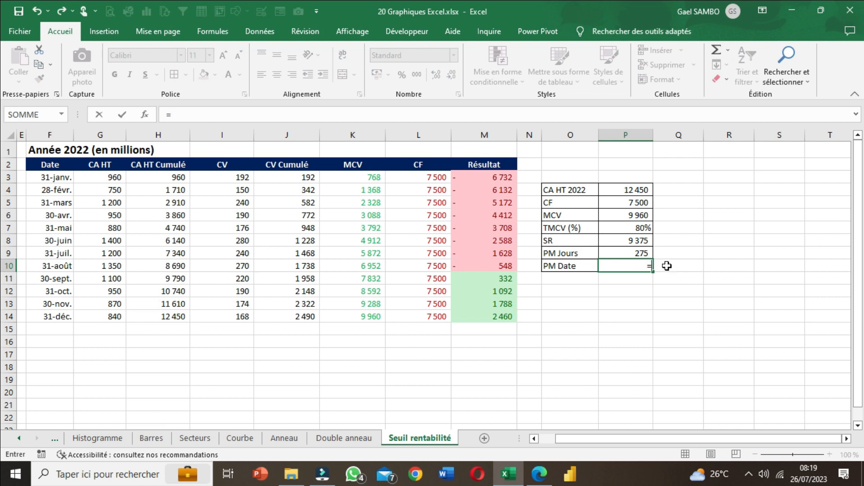
{"action": "key", "text": "BackSpace"}
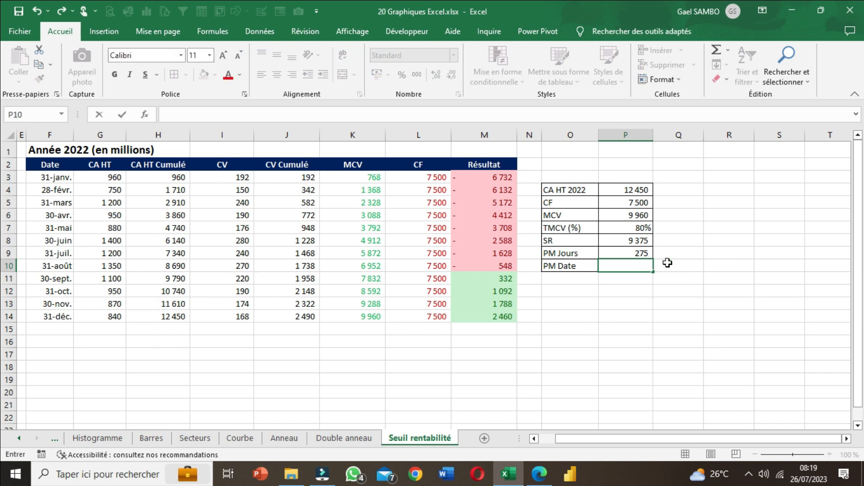
{"action": "type", "text": "="}
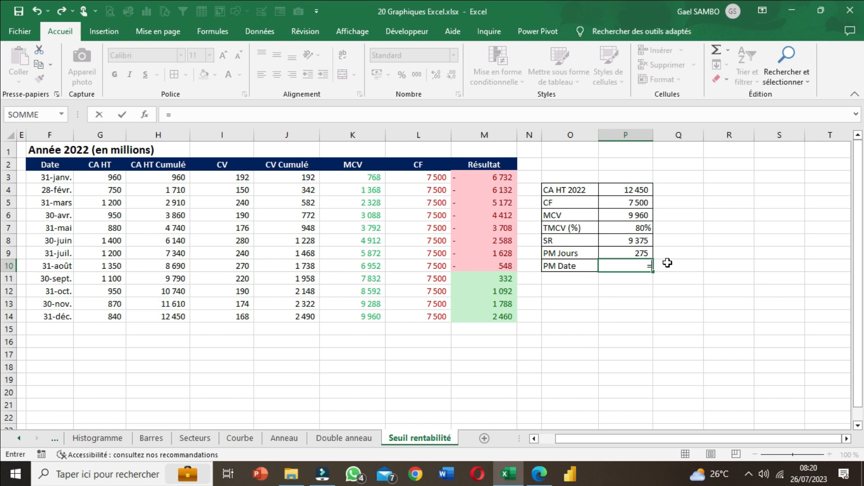
{"action": "left_click", "coordinate": [637, 253]}
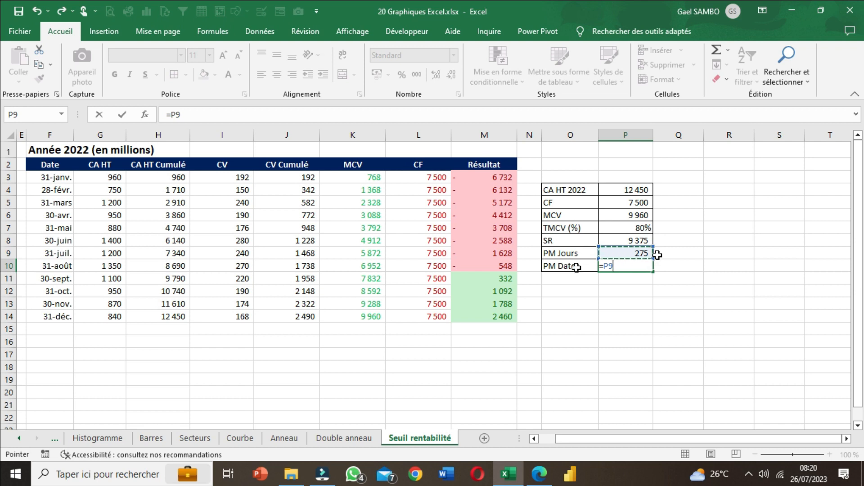
{"action": "key", "text": "Return"}
Step: Format the PM Date value in P10 as a date of type 14-mars and save the workbook
{"action": "left_click", "coordinate": [625, 269]}
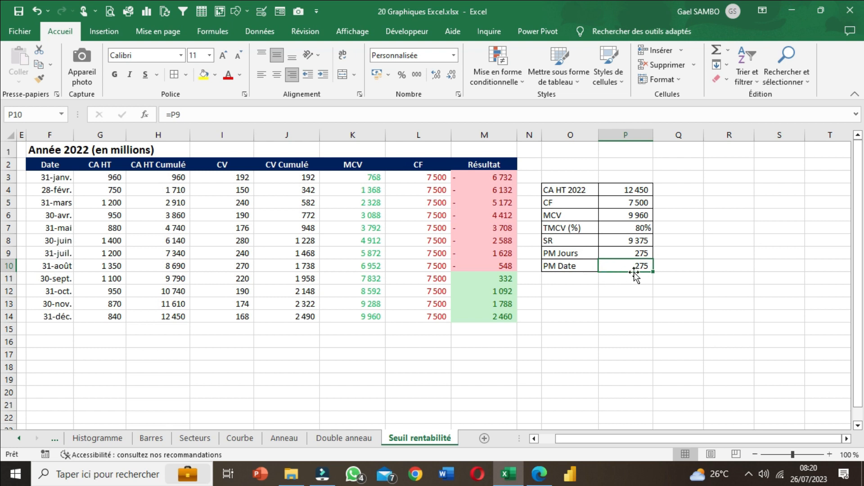
{"action": "right_click", "coordinate": [635, 270]}
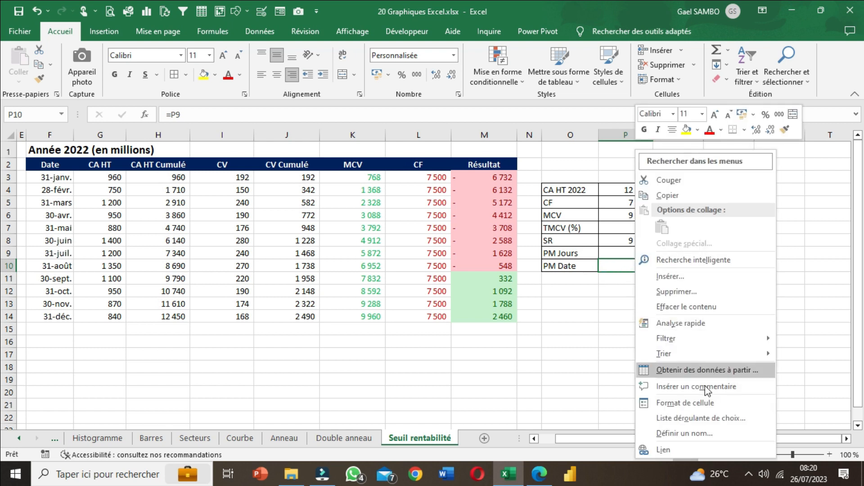
{"action": "left_click", "coordinate": [696, 403]}
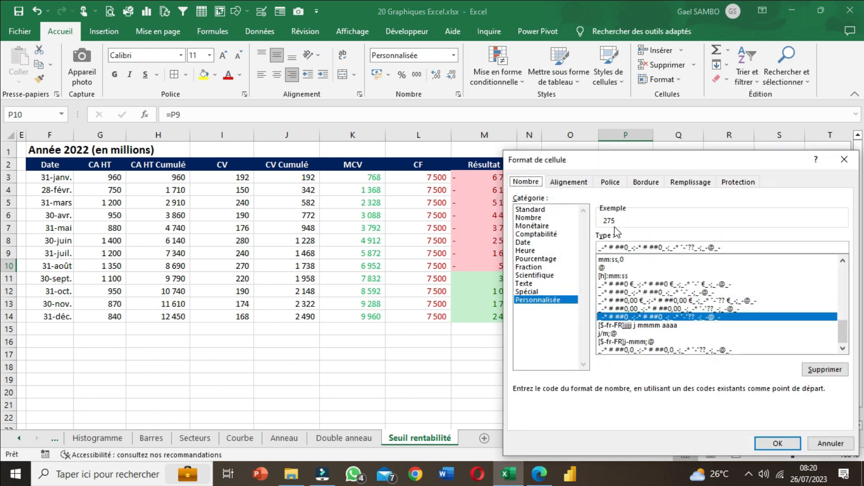
{"action": "left_click_drag", "start_coordinate": [630, 155], "coordinate": [496, 80]}
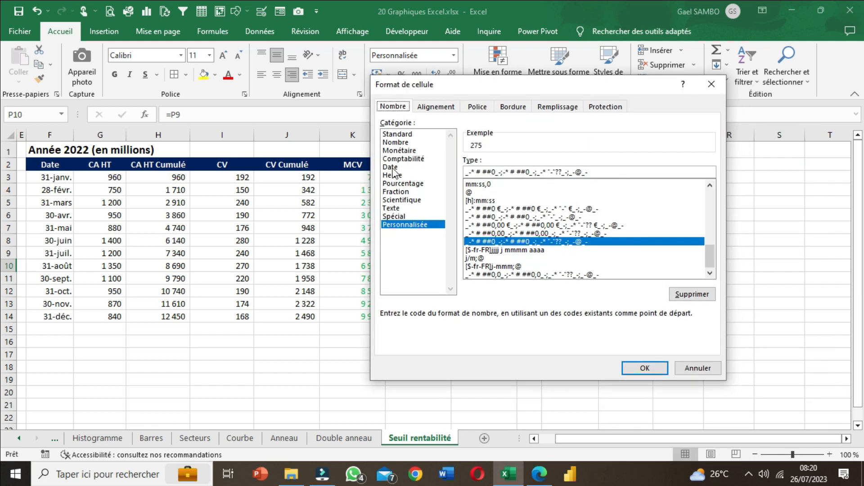
{"action": "left_click", "coordinate": [392, 168]}
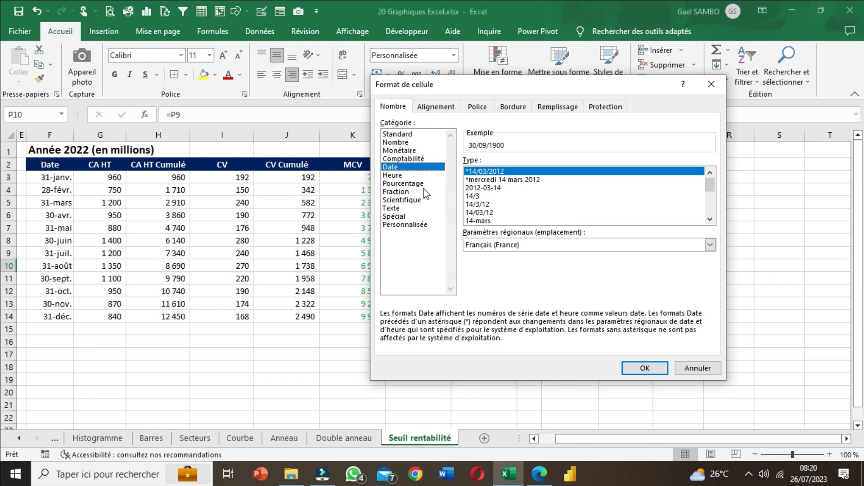
{"action": "left_click", "coordinate": [480, 221]}
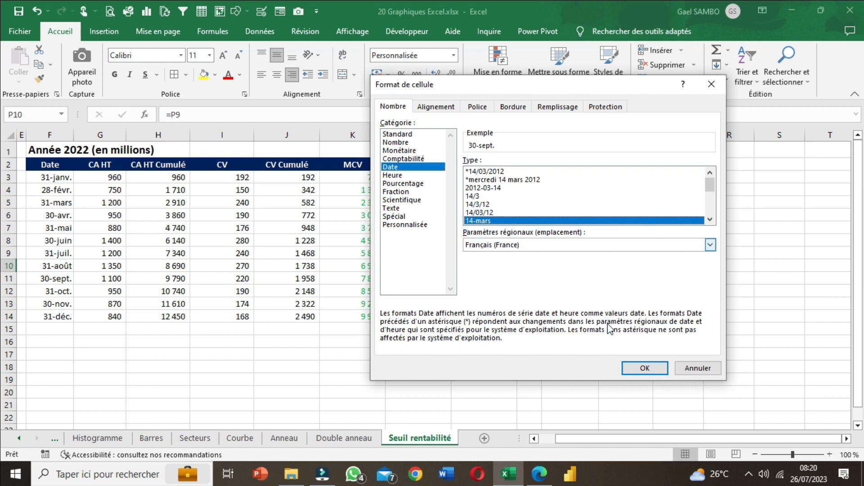
{"action": "left_click", "coordinate": [641, 368]}
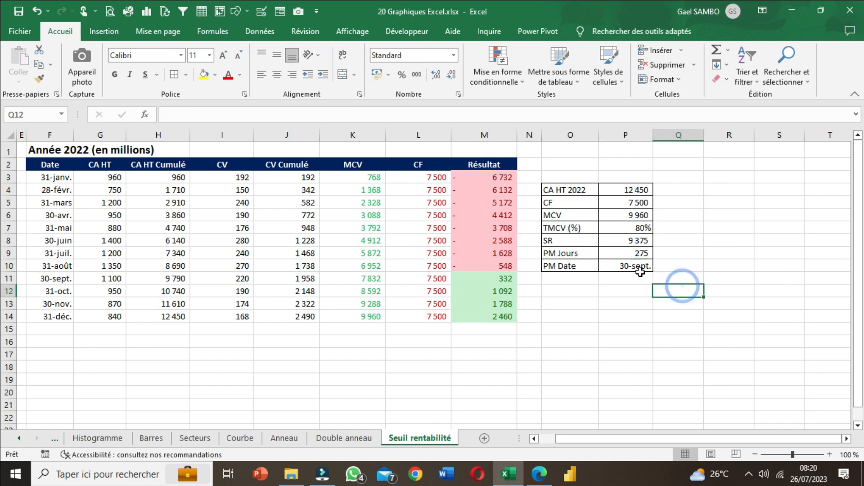
{"action": "left_click", "coordinate": [18, 9]}
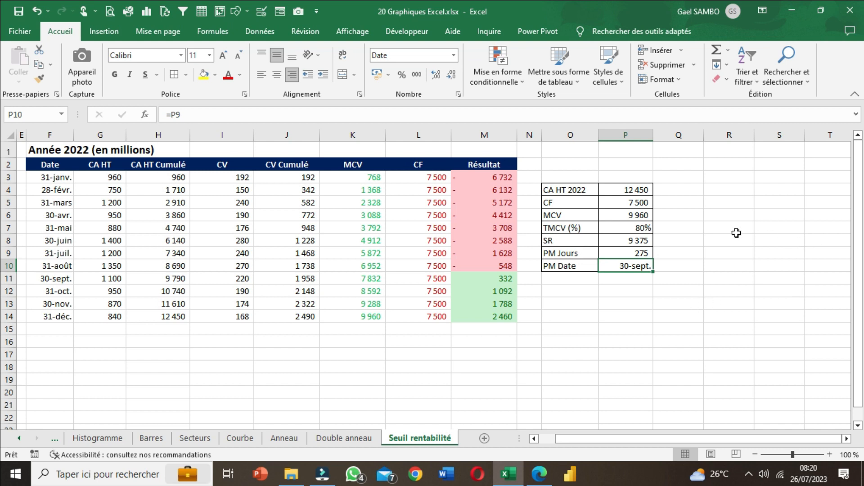
Step: Widen column O slightly and add the title "Analyse annuelle SR" in merged, centred cells O3:P3 above the summary
{"action": "left_click_drag", "start_coordinate": [597, 131], "coordinate": [602, 132]}
{"action": "left_click_drag", "start_coordinate": [578, 177], "coordinate": [628, 177]}
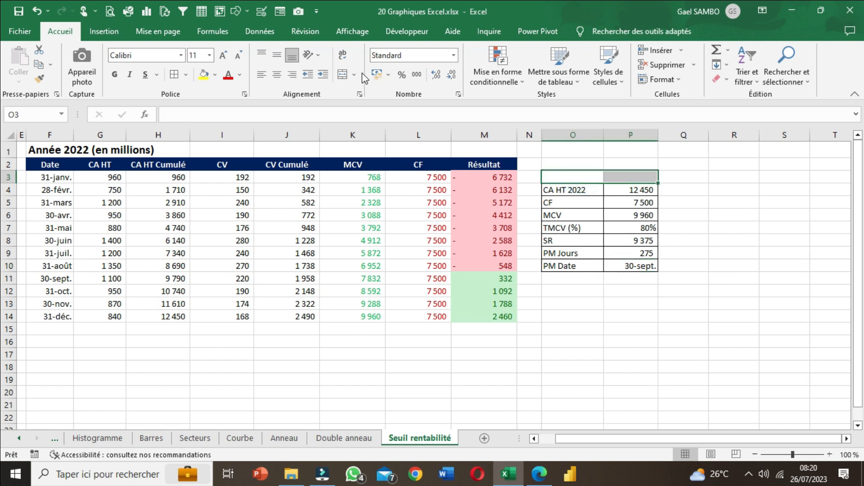
{"action": "left_click", "coordinate": [343, 75]}
{"action": "type", "text": "Analyss"}
{"action": "key", "text": "BackSpace"}
{"action": "type", "text": "e annuelle d"}
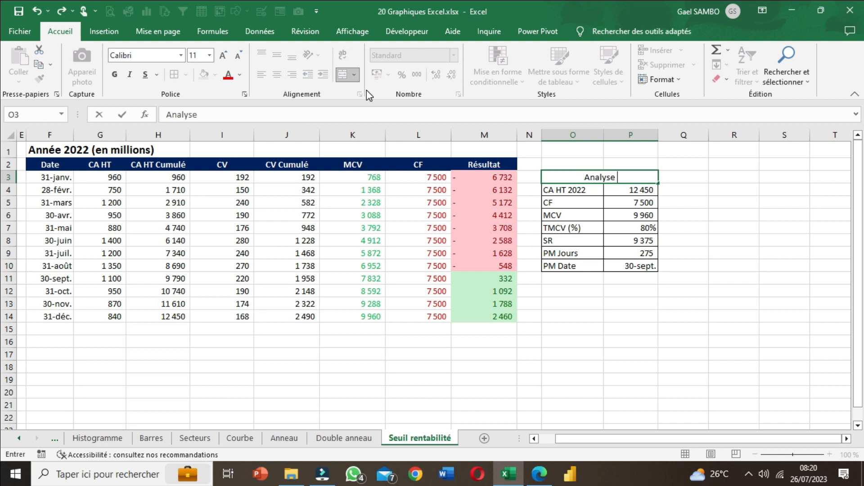
{"action": "key", "text": "BackSpace"}
{"action": "type", "text": "SR"}
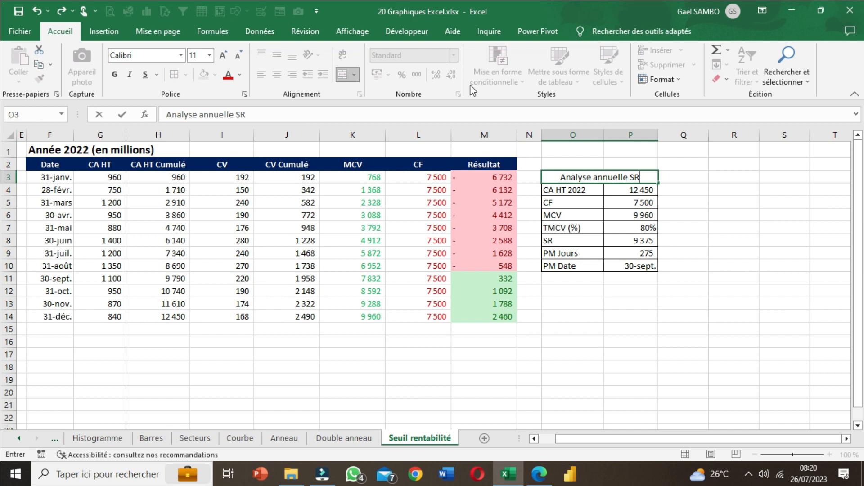
{"action": "left_click", "coordinate": [745, 308]}
Step: Make the Analyse annuelle SR title bold and centre it vertically
{"action": "left_click", "coordinate": [624, 181]}
{"action": "left_click", "coordinate": [276, 55]}
{"action": "left_click", "coordinate": [116, 75]}
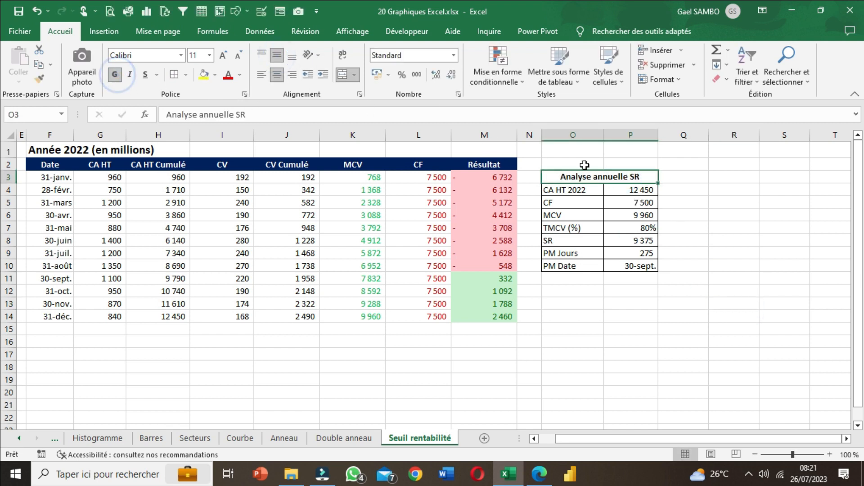
{"action": "left_click", "coordinate": [687, 227]}
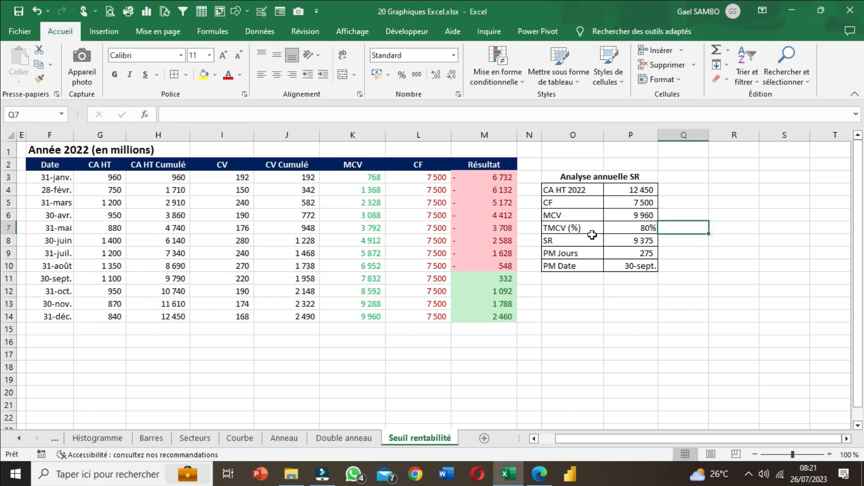
Step: Narrow columns I to L (CV, CV Cumulé, MCV and CF) of the 2022 table
{"action": "left_click_drag", "start_coordinate": [319, 135], "coordinate": [190, 135]}
{"action": "left_click_drag", "start_coordinate": [350, 135], "coordinate": [344, 135]}
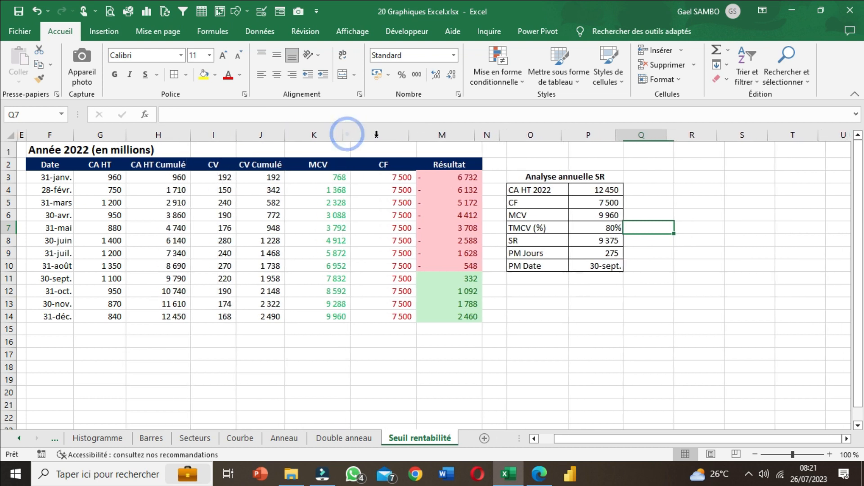
{"action": "left_click_drag", "start_coordinate": [404, 136], "coordinate": [392, 135]}
{"action": "left_click", "coordinate": [572, 354]}
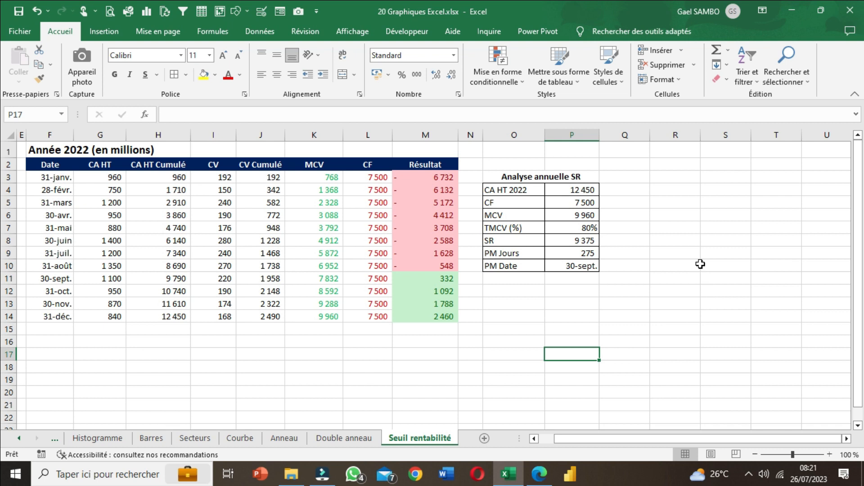
{"action": "left_click_drag", "start_coordinate": [51, 165], "coordinate": [51, 317]}
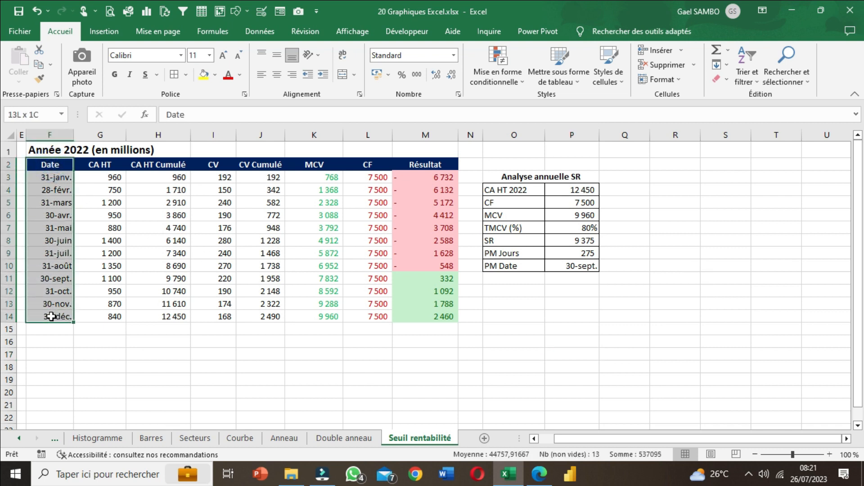
{"action": "left_click_drag", "start_coordinate": [306, 167], "coordinate": [371, 318]}
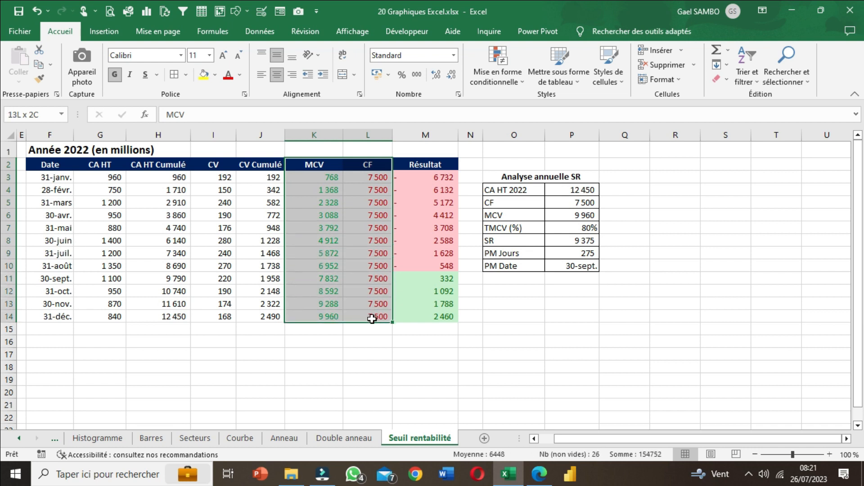
{"action": "left_click", "coordinate": [507, 327]}
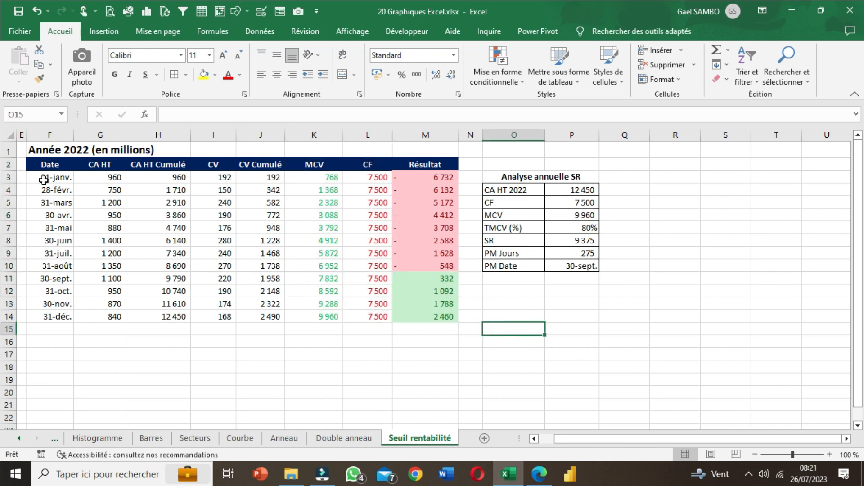
Step: Insert a basic 2D line chart of the MCV and CF columns by Date from F2:F14 and K2:L14
{"action": "left_click_drag", "start_coordinate": [46, 163], "coordinate": [68, 315]}
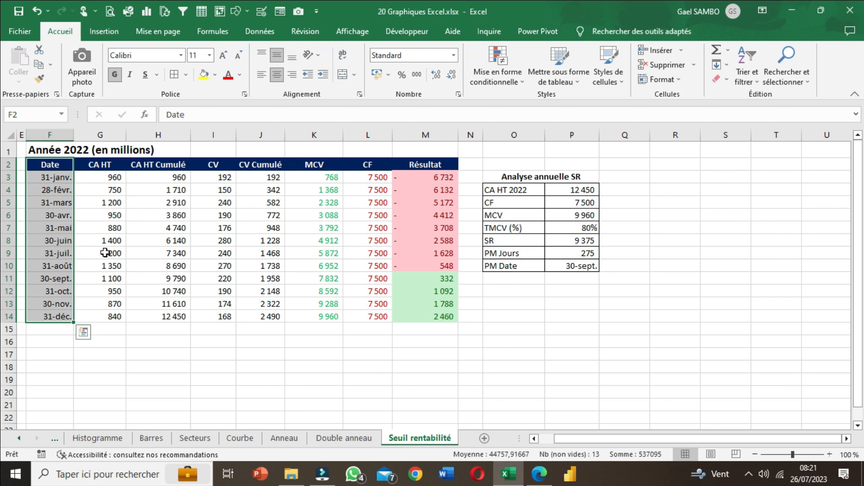
{"action": "left_click_drag", "start_coordinate": [315, 166], "coordinate": [371, 317]}
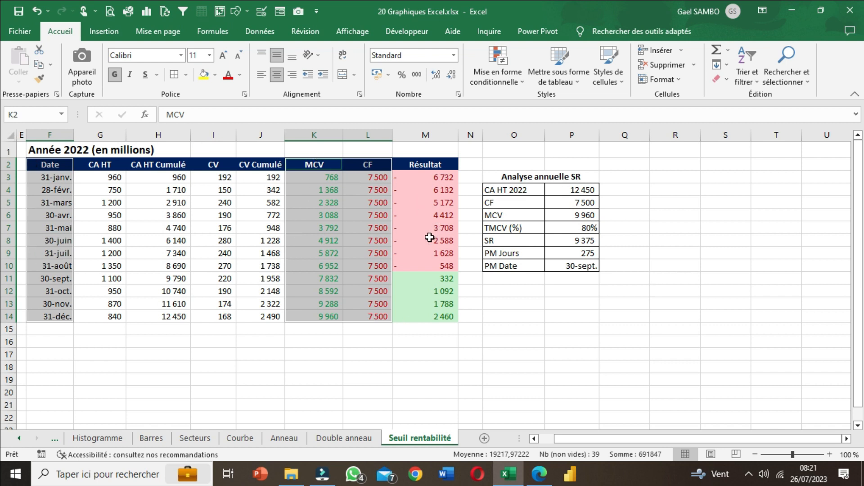
{"action": "left_click", "coordinate": [97, 37]}
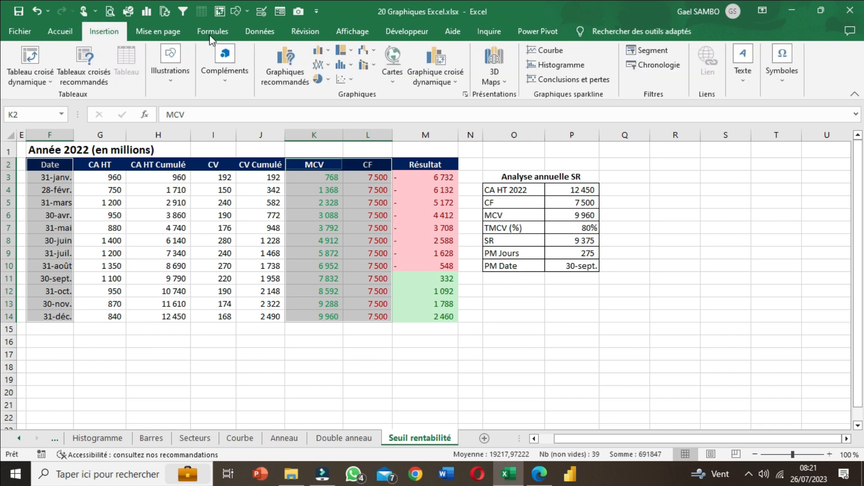
{"action": "left_click", "coordinate": [326, 66]}
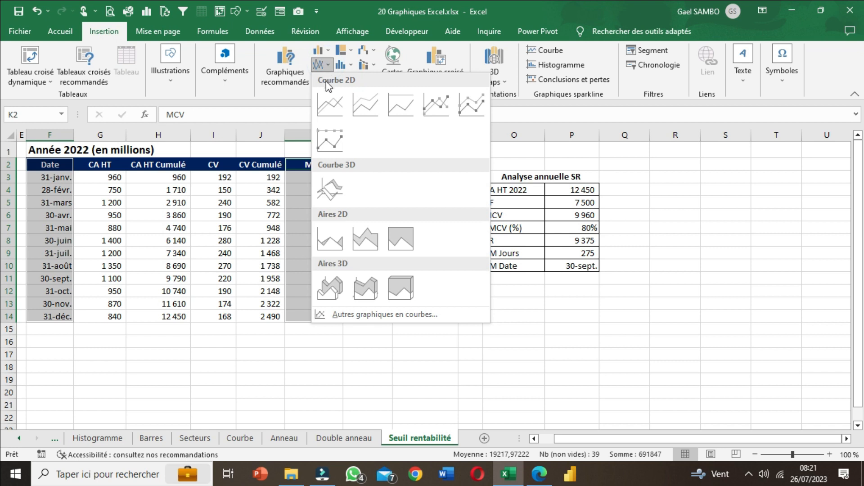
{"action": "left_click", "coordinate": [334, 110]}
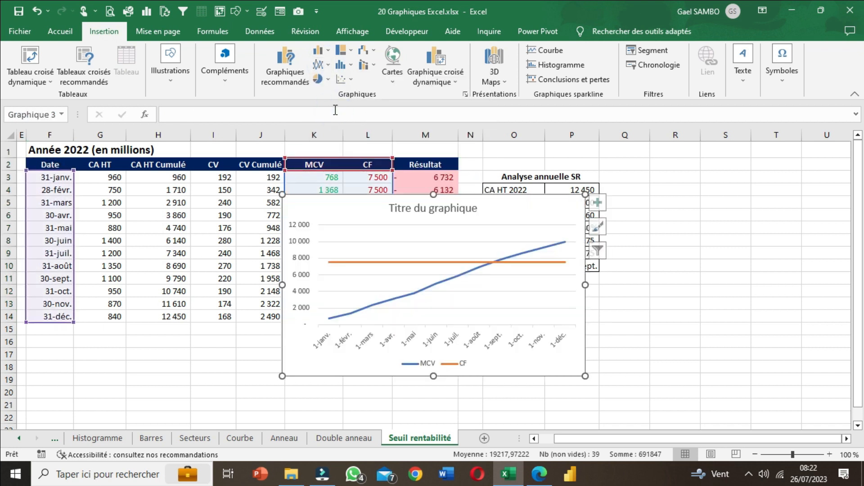
Step: Enlarge the MCV and CF line chart so it extends to the end of column S and row 26
{"action": "scroll", "coordinate": [661, 369], "scroll_direction": "down", "scroll_amount": 2}
{"action": "left_click_drag", "start_coordinate": [586, 296], "coordinate": [750, 393]}
{"action": "scroll", "coordinate": [718, 398], "scroll_direction": "up", "scroll_amount": 1}
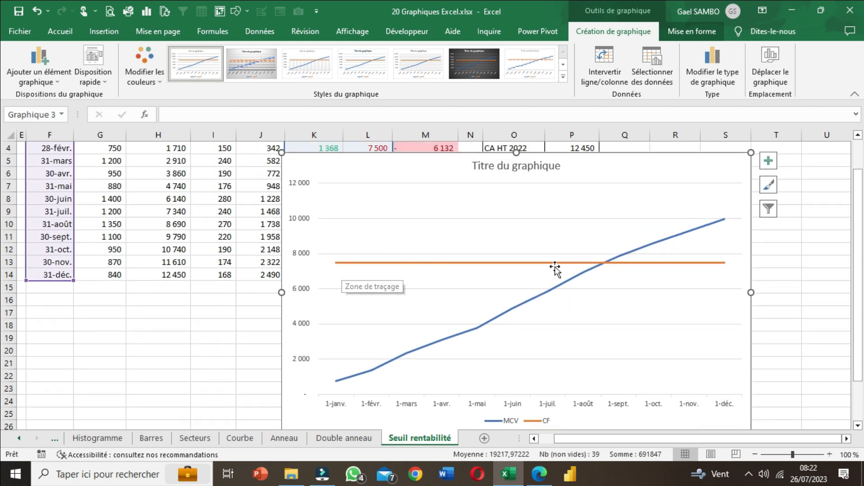
Step: Examine where the MCV and CF lines cross and compare the chart's date axis with the table's month-end dates
{"action": "scroll", "coordinate": [552, 381], "scroll_direction": "down", "scroll_amount": 1}
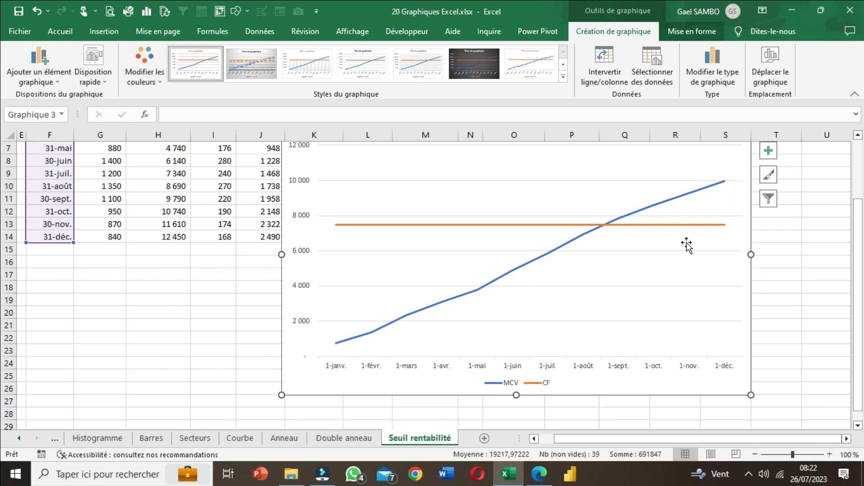
{"action": "left_click", "coordinate": [600, 224]}
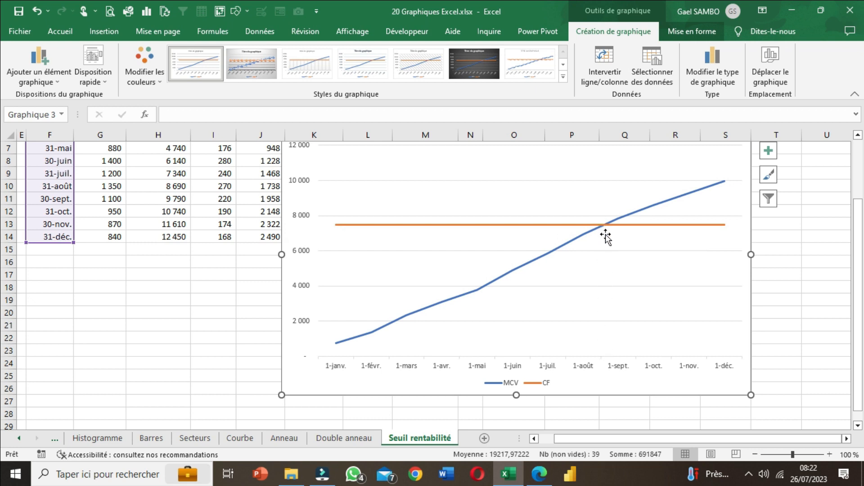
{"action": "left_click", "coordinate": [374, 368]}
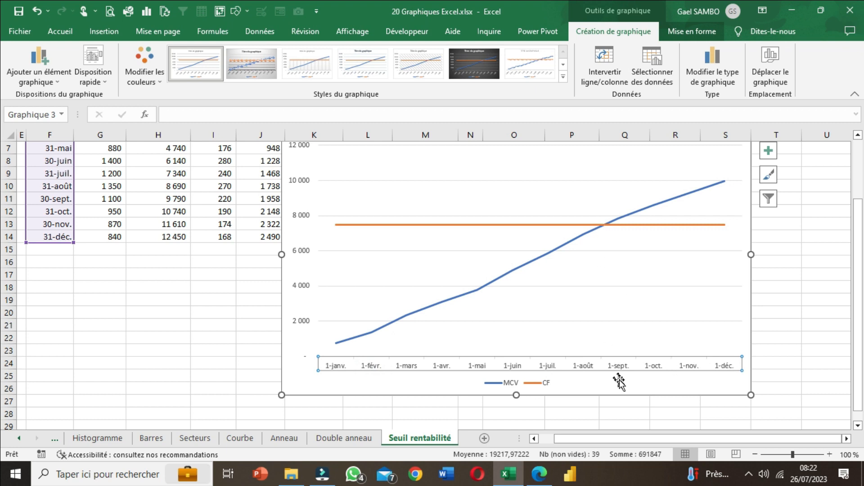
{"action": "scroll", "coordinate": [500, 329], "scroll_direction": "up", "scroll_amount": 2}
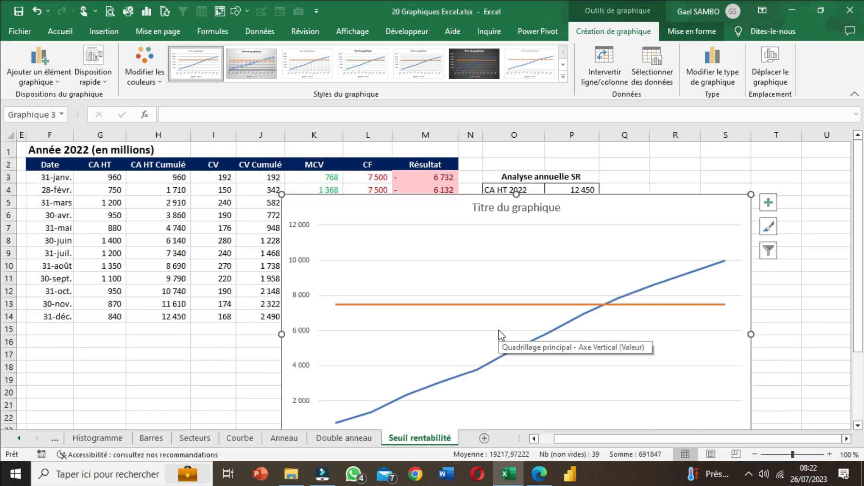
{"action": "scroll", "coordinate": [556, 284], "scroll_direction": "down", "scroll_amount": 1}
{"action": "scroll", "coordinate": [486, 286], "scroll_direction": "up", "scroll_amount": 1}
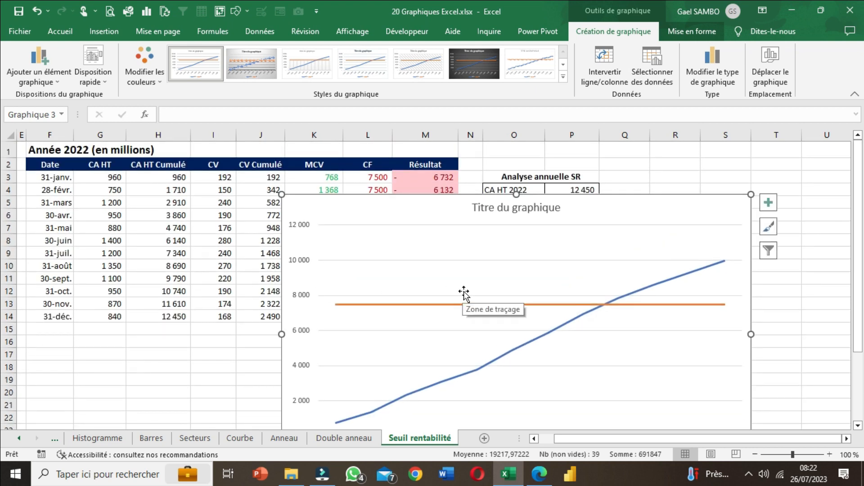
{"action": "scroll", "coordinate": [463, 292], "scroll_direction": "down", "scroll_amount": 1}
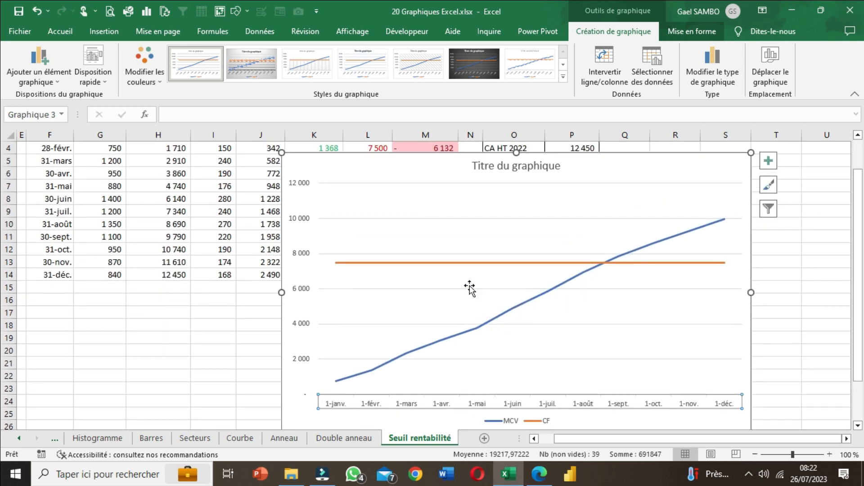
{"action": "scroll", "coordinate": [556, 337], "scroll_direction": "down", "scroll_amount": 1}
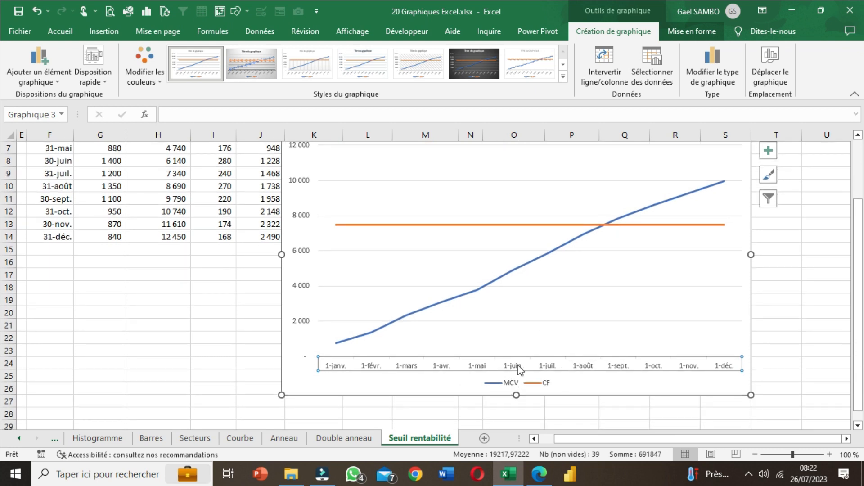
Step: Compare the dates on the chart's horizontal axis with the month-end dates in the table's Date column
{"action": "left_click", "coordinate": [804, 337]}
{"action": "left_click", "coordinate": [740, 386]}
{"action": "scroll", "coordinate": [782, 350], "scroll_direction": "down", "scroll_amount": 1}
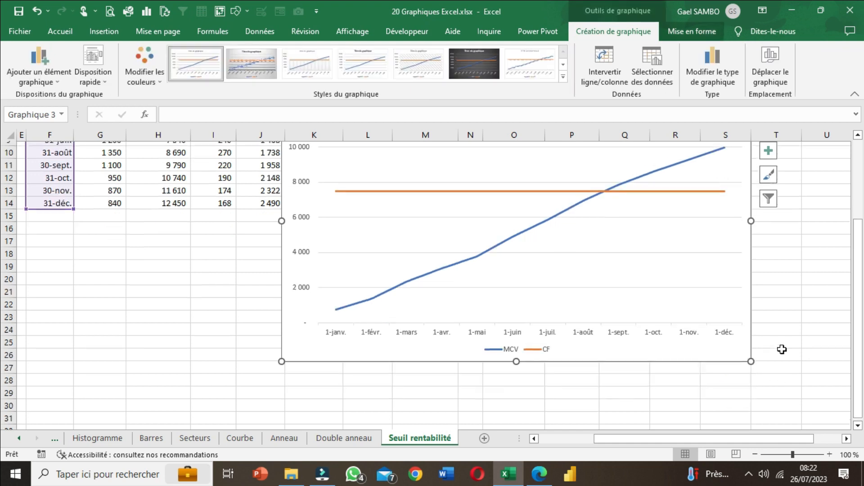
{"action": "left_click", "coordinate": [585, 331]}
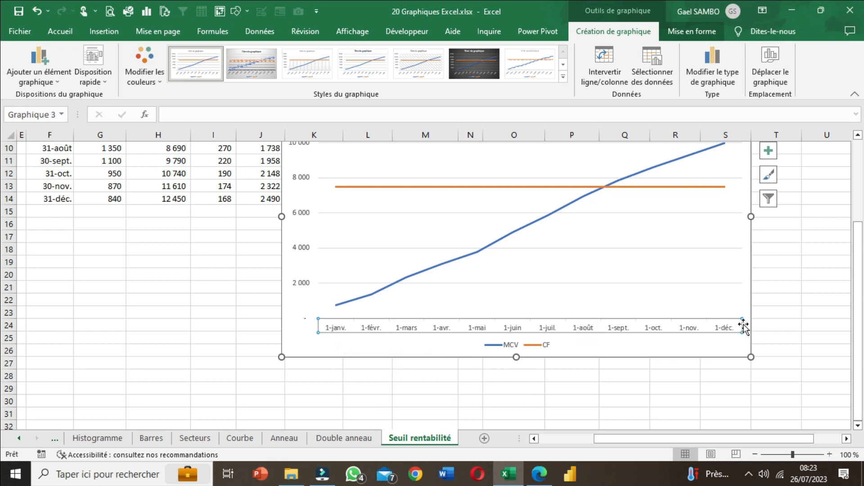
{"action": "scroll", "coordinate": [125, 300], "scroll_direction": "up", "scroll_amount": 3}
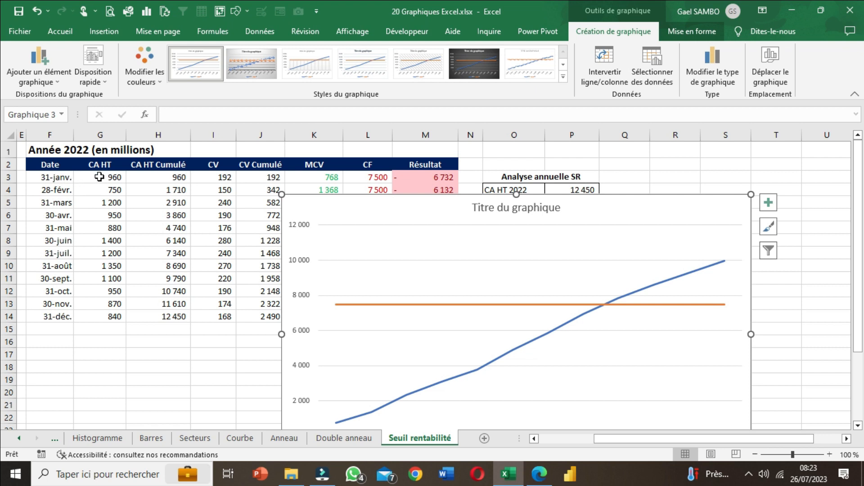
{"action": "scroll", "coordinate": [117, 208], "scroll_direction": "down", "scroll_amount": 3}
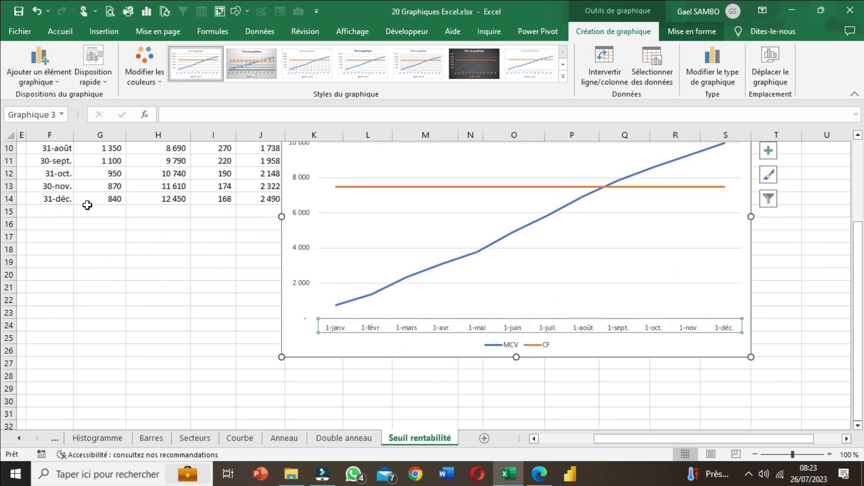
{"action": "scroll", "coordinate": [73, 203], "scroll_direction": "up", "scroll_amount": 1}
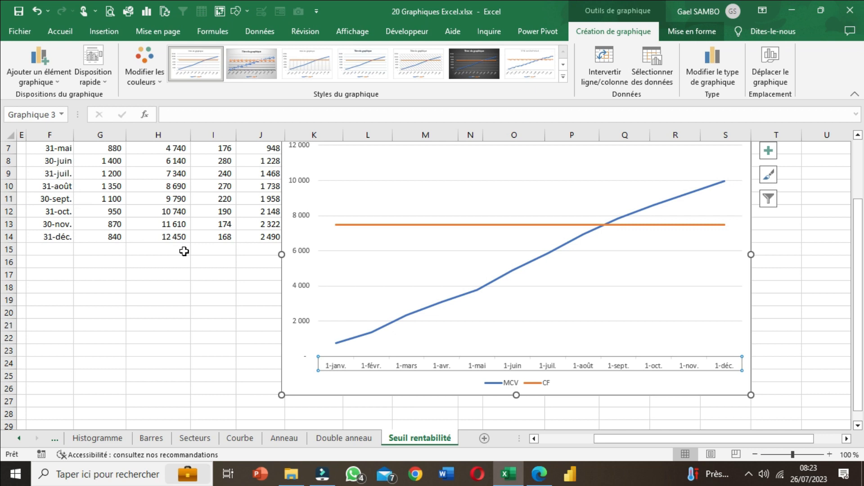
{"action": "scroll", "coordinate": [525, 329], "scroll_direction": "down", "scroll_amount": 1}
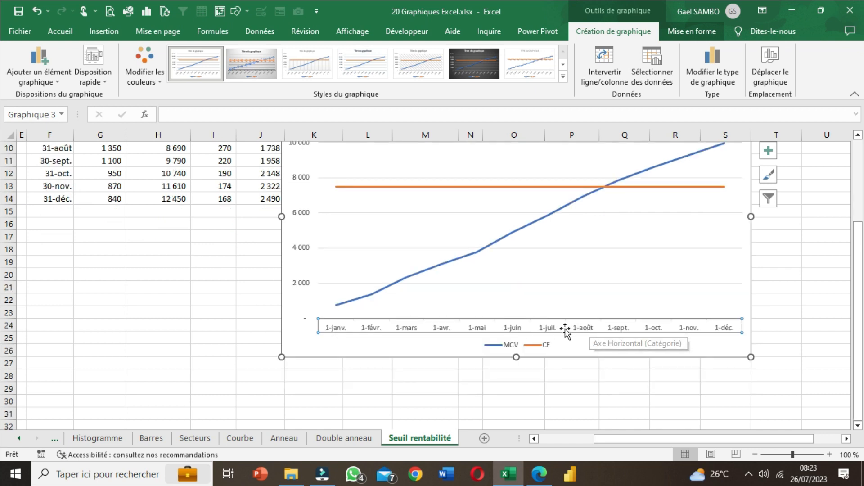
Step: Set the axis type of the chart's horizontal axis to "Texte sur les axes" in its axis formatting options
{"action": "right_click", "coordinate": [559, 327]}
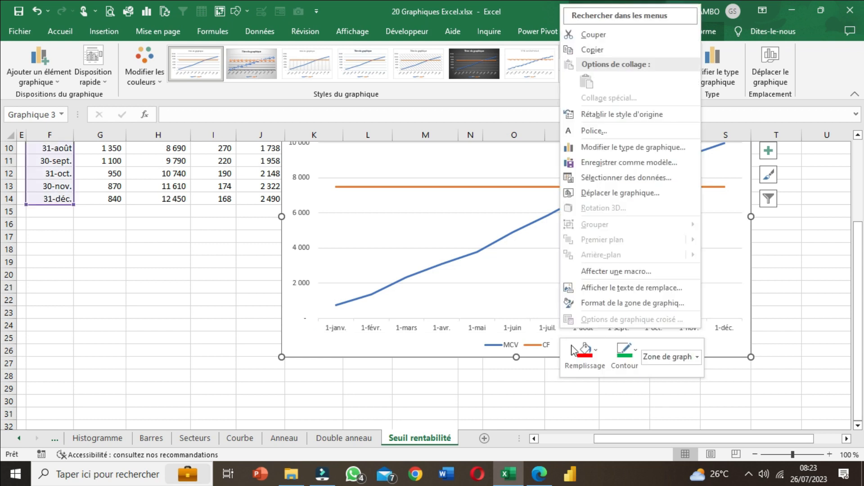
{"action": "left_click", "coordinate": [723, 330]}
{"action": "left_click", "coordinate": [722, 329]}
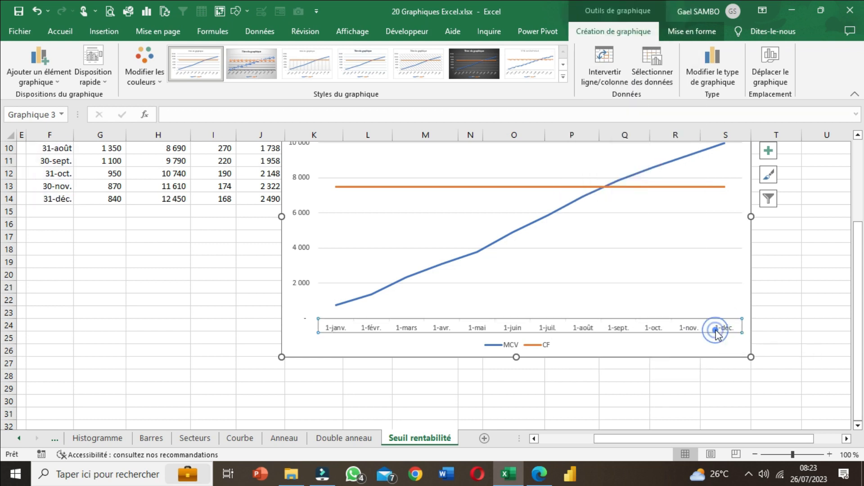
{"action": "right_click", "coordinate": [650, 332]}
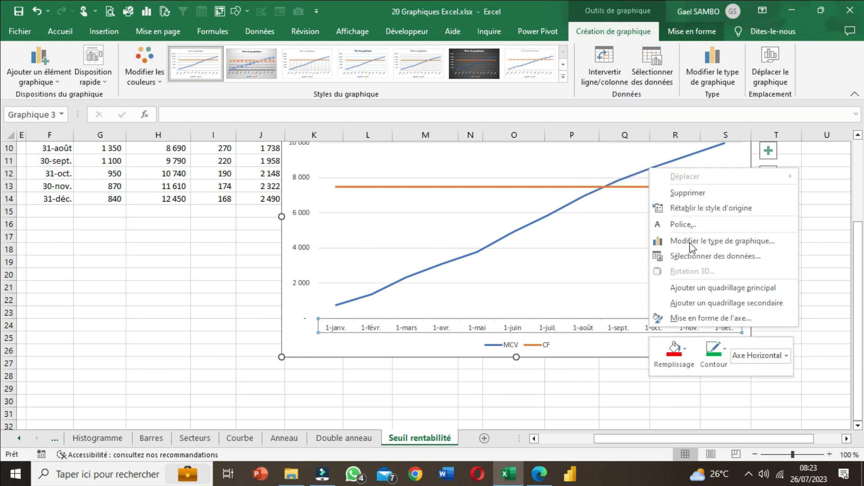
{"action": "left_click", "coordinate": [680, 317]}
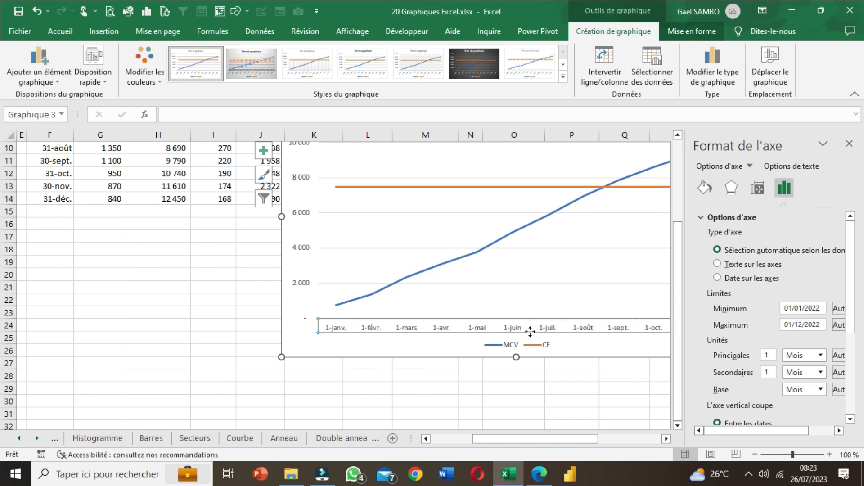
{"action": "left_click", "coordinate": [718, 264]}
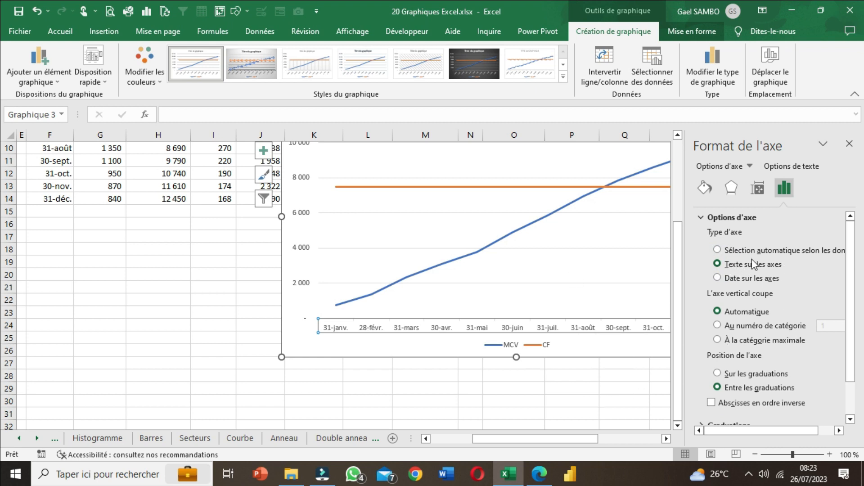
Step: Set the horizontal axis position to "Sur les graduations" and close the axis formatting options
{"action": "left_click_drag", "start_coordinate": [599, 439], "coordinate": [619, 439]}
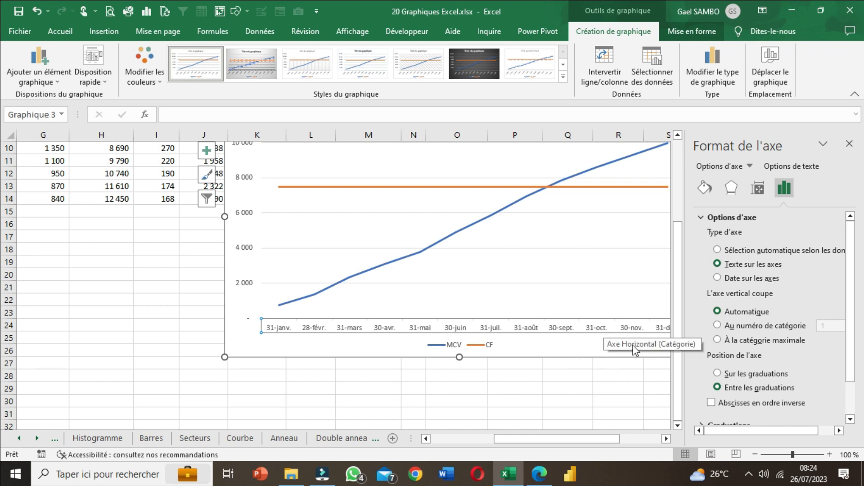
{"action": "scroll", "coordinate": [598, 348], "scroll_direction": "up", "scroll_amount": 2}
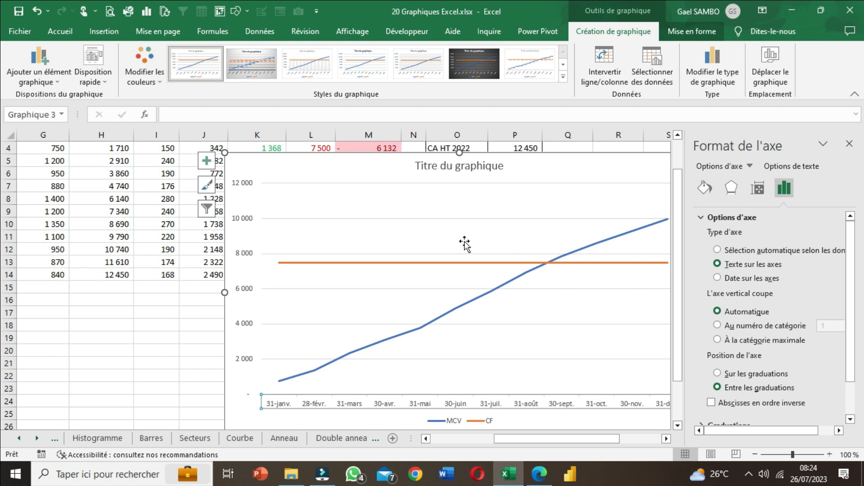
{"action": "scroll", "coordinate": [585, 239], "scroll_direction": "down", "scroll_amount": 2}
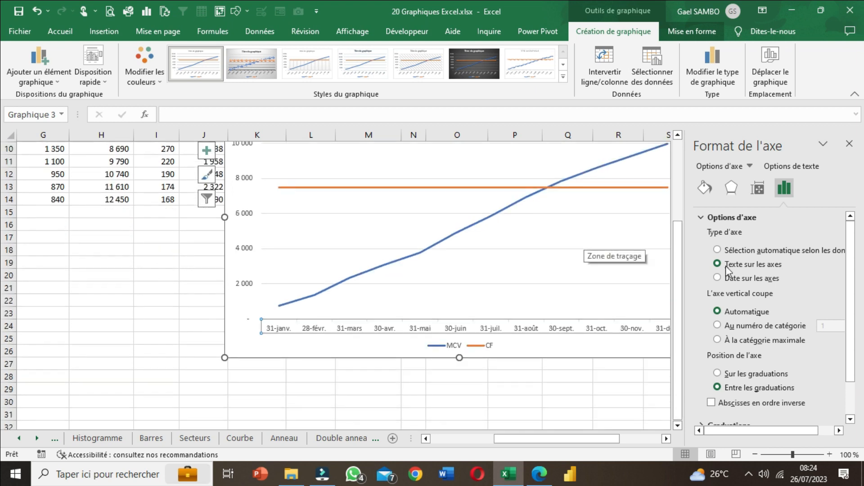
{"action": "scroll", "coordinate": [759, 308], "scroll_direction": "down", "scroll_amount": 1}
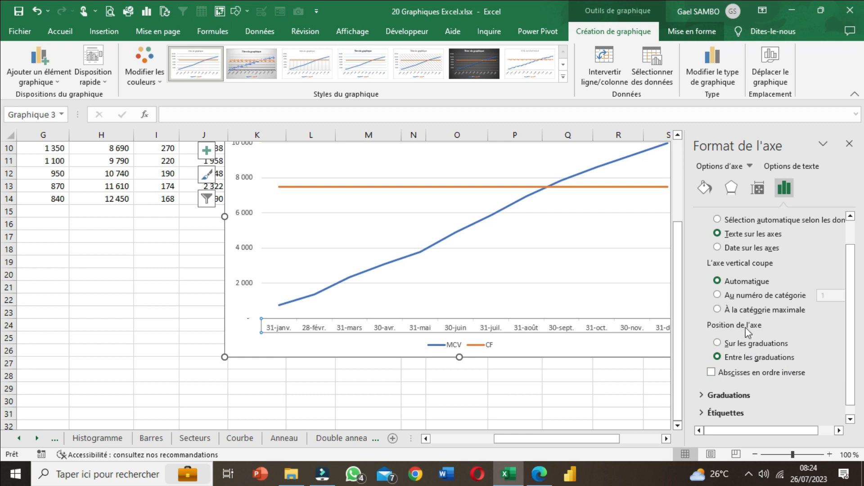
{"action": "left_click", "coordinate": [739, 345]}
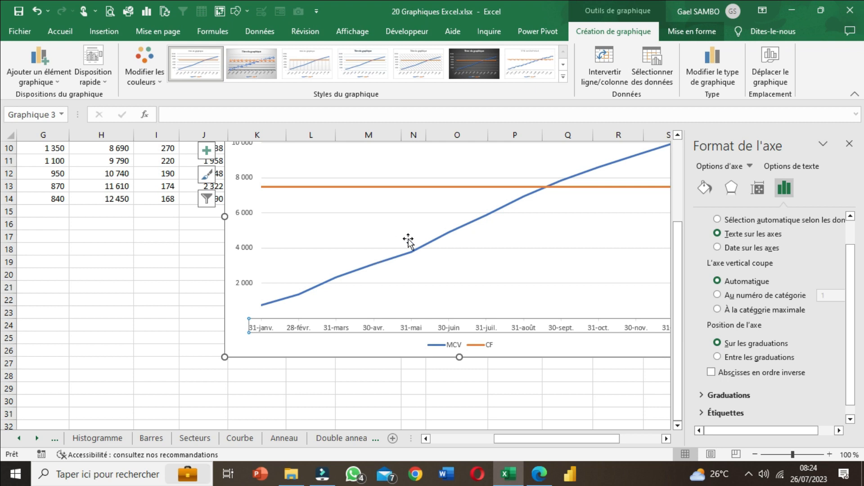
{"action": "left_click", "coordinate": [732, 357]}
{"action": "left_click", "coordinate": [732, 345]}
{"action": "left_click", "coordinate": [849, 143]}
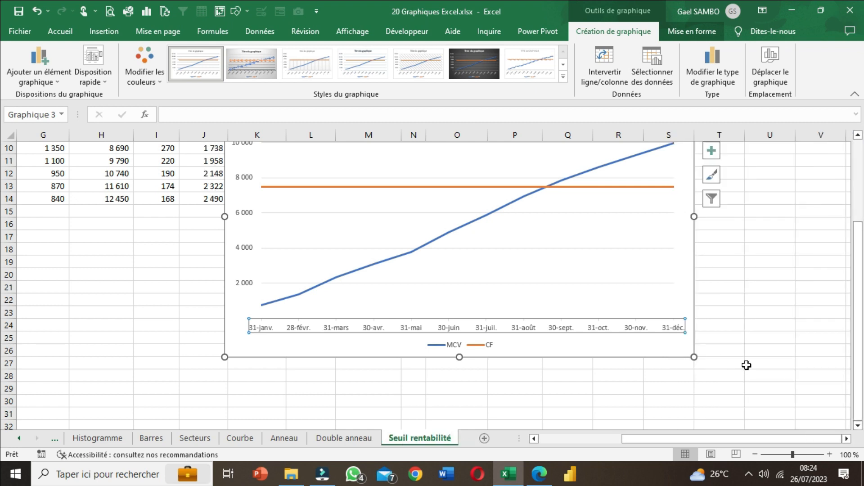
Step: Enlarge the break-even chart slightly from its lower-right corner, then deselect it
{"action": "left_click", "coordinate": [747, 365]}
{"action": "scroll", "coordinate": [747, 361], "scroll_direction": "up", "scroll_amount": 3}
{"action": "scroll", "coordinate": [733, 354], "scroll_direction": "down", "scroll_amount": 2}
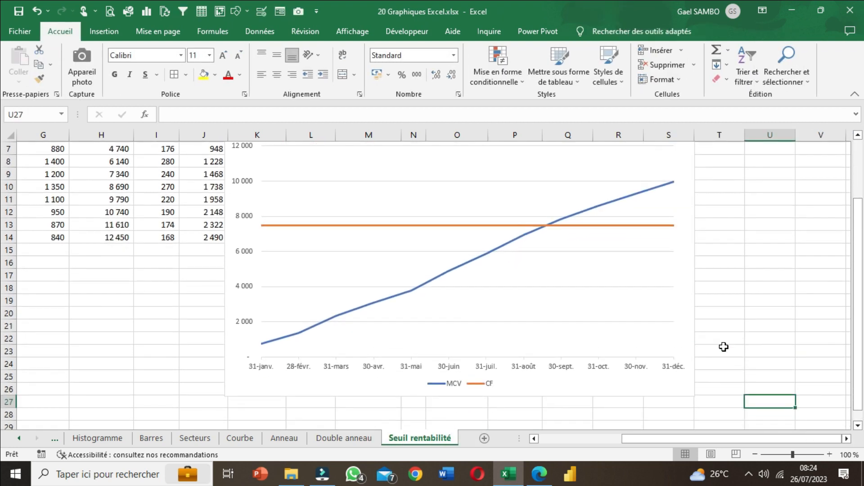
{"action": "left_click", "coordinate": [688, 386]}
{"action": "left_click_drag", "start_coordinate": [691, 390], "coordinate": [700, 398]}
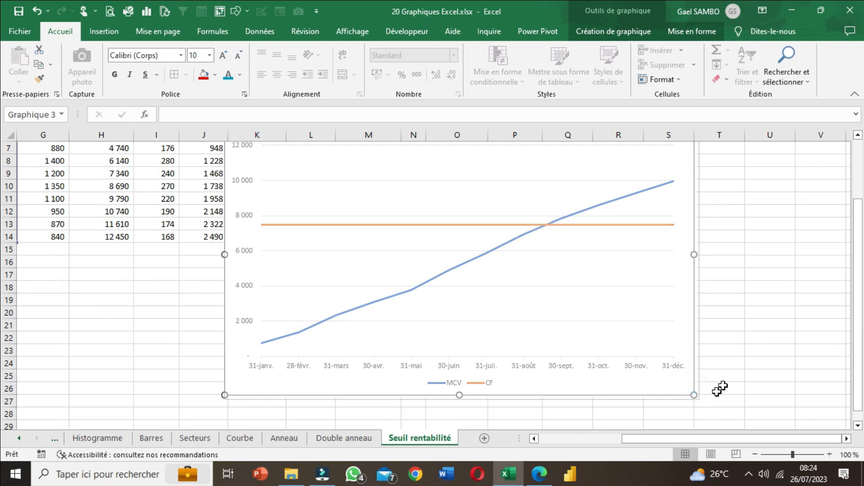
{"action": "left_click", "coordinate": [747, 326]}
{"action": "scroll", "coordinate": [708, 321], "scroll_direction": "up", "scroll_amount": 1}
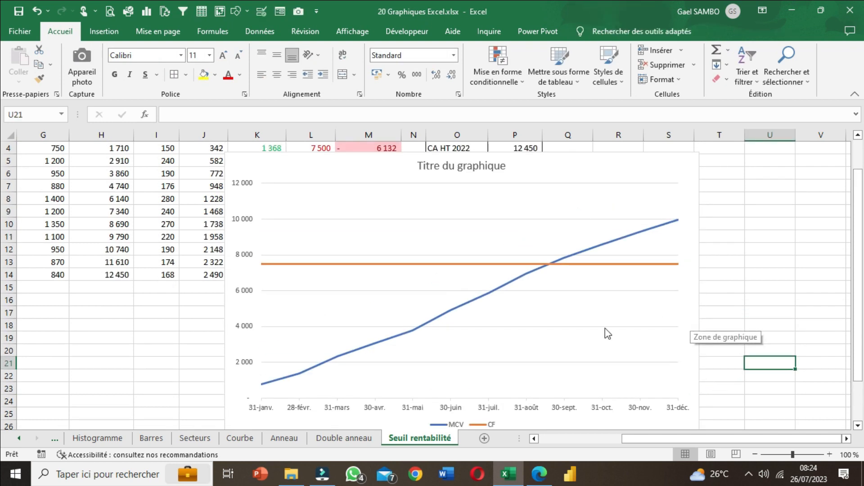
Step: Open the formatting options of the chart's vertical axis and set its major unit to 1000
{"action": "left_click", "coordinate": [242, 295]}
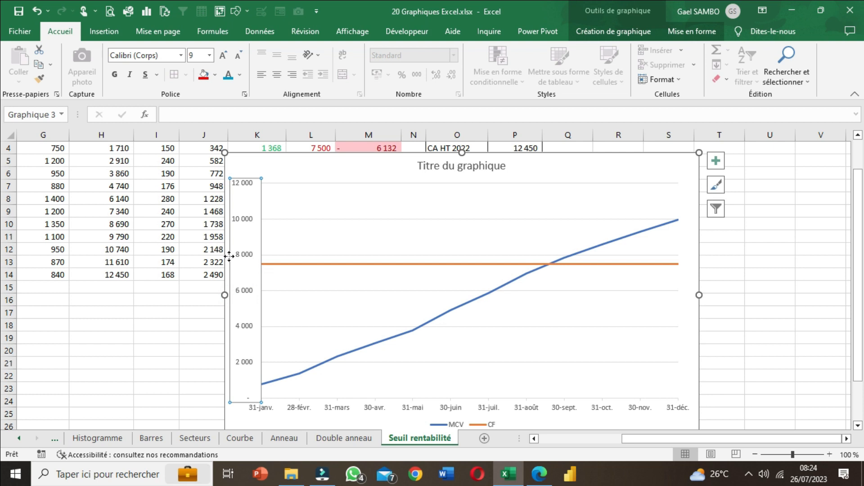
{"action": "right_click", "coordinate": [241, 262]}
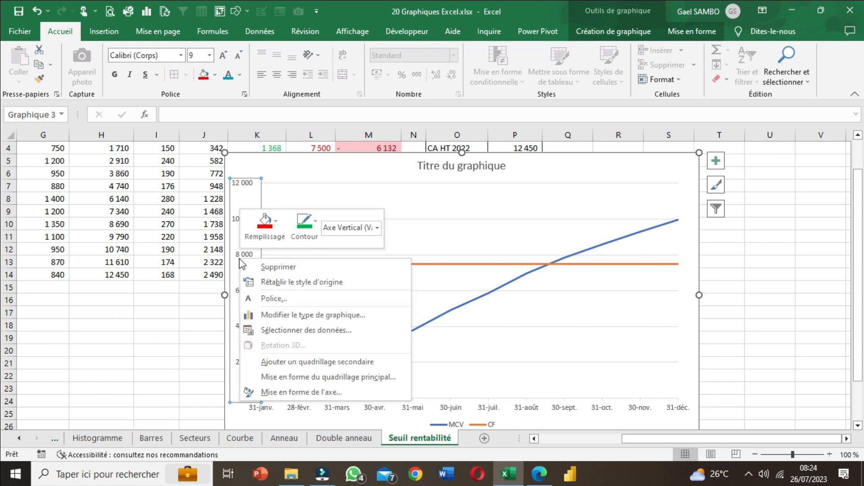
{"action": "left_click", "coordinate": [323, 392]}
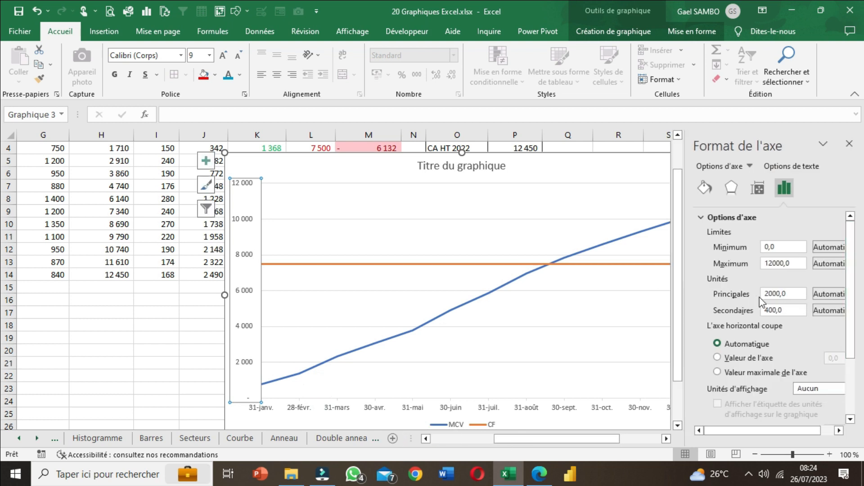
{"action": "scroll", "coordinate": [790, 308], "scroll_direction": "down", "scroll_amount": 1}
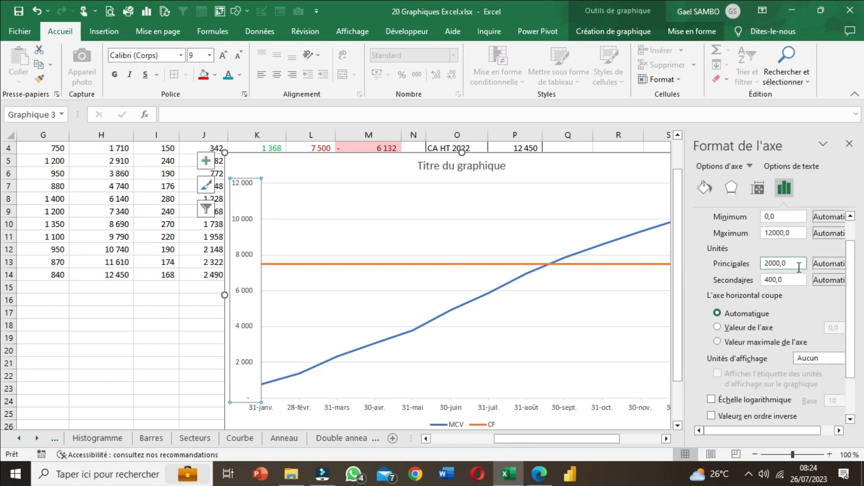
{"action": "double_click", "coordinate": [797, 265]}
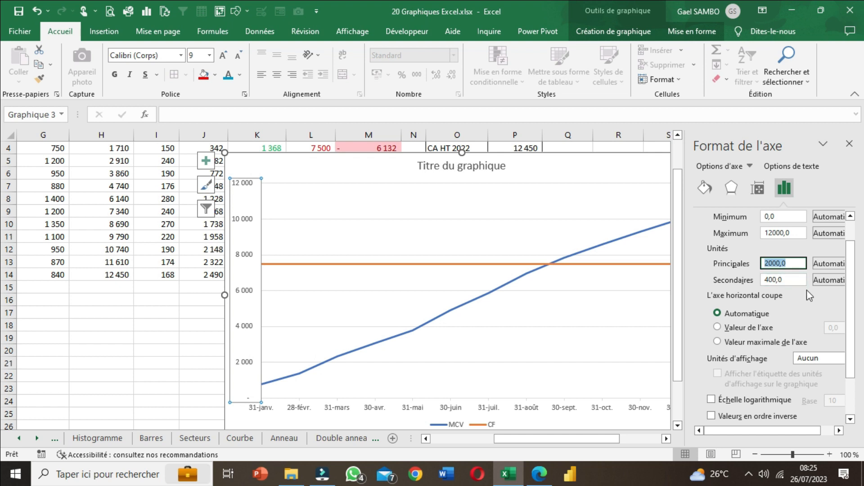
{"action": "type", "text": "1000"}
{"action": "key", "text": "Return"}
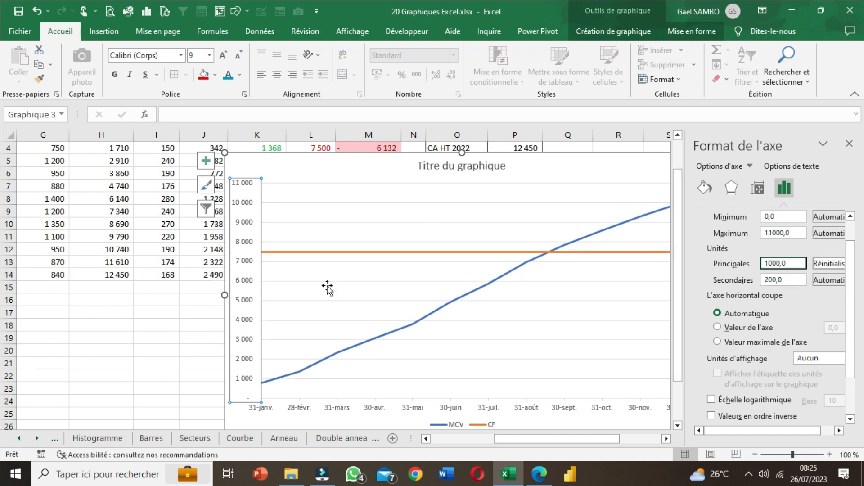
Step: Set the minor unit of the vertical axis to 500
{"action": "left_click", "coordinate": [788, 280]}
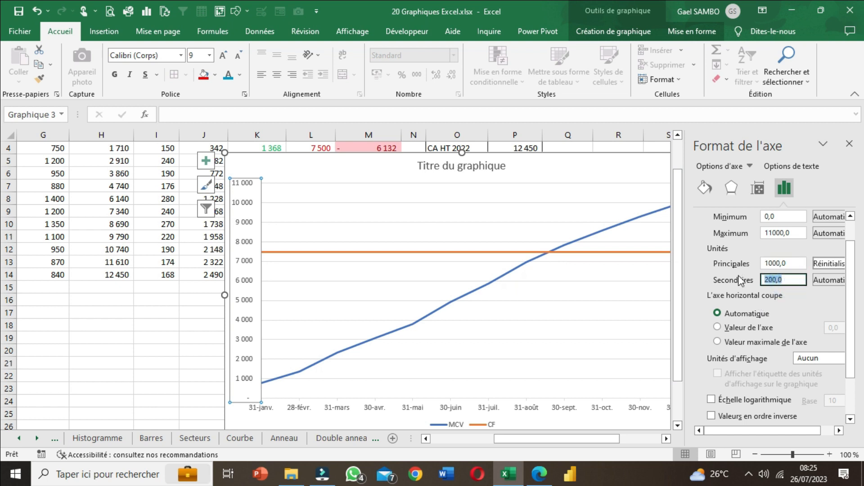
{"action": "type", "text": "500"}
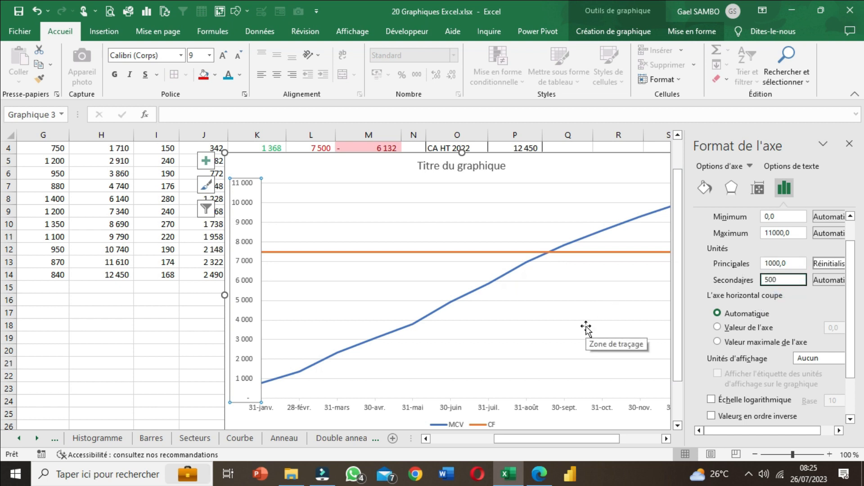
{"action": "key", "text": "Return"}
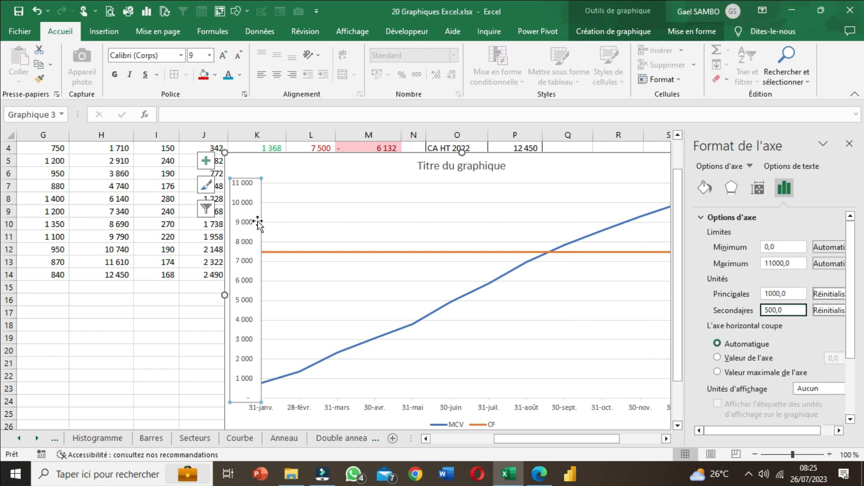
{"action": "left_click_drag", "start_coordinate": [797, 264], "coordinate": [737, 265]}
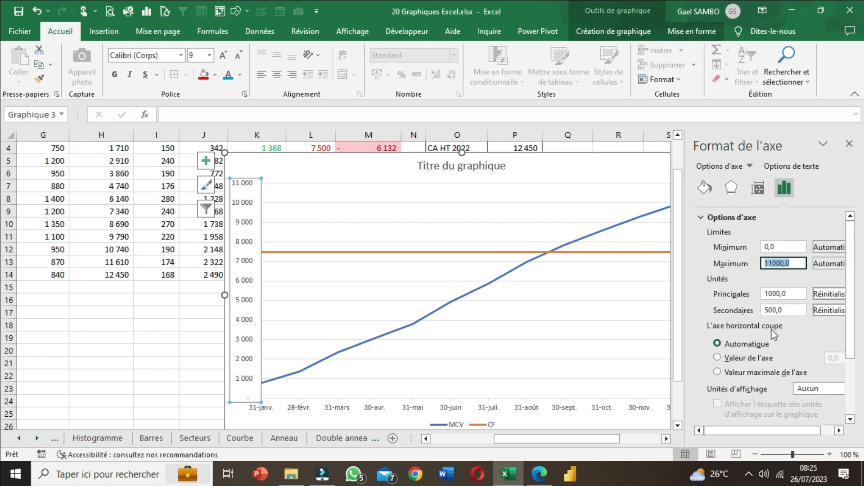
{"action": "scroll", "coordinate": [773, 334], "scroll_direction": "down", "scroll_amount": 3}
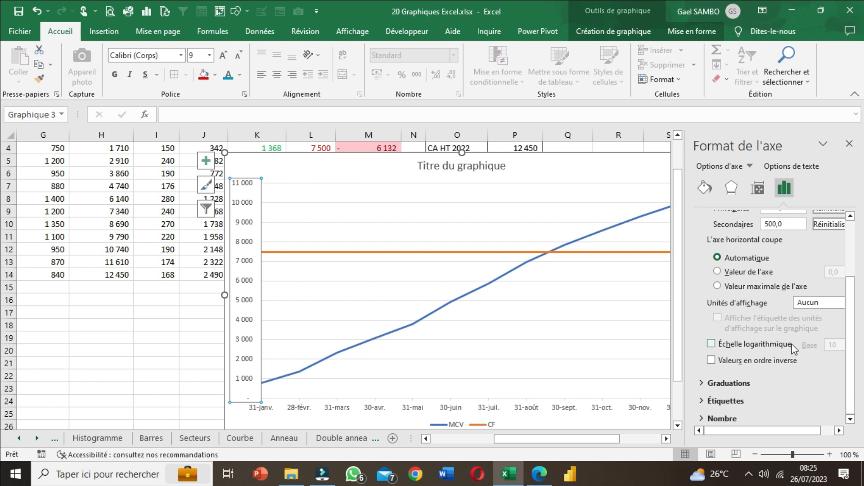
{"action": "scroll", "coordinate": [794, 348], "scroll_direction": "up", "scroll_amount": 3}
{"action": "left_click_drag", "start_coordinate": [536, 440], "coordinate": [554, 441]}
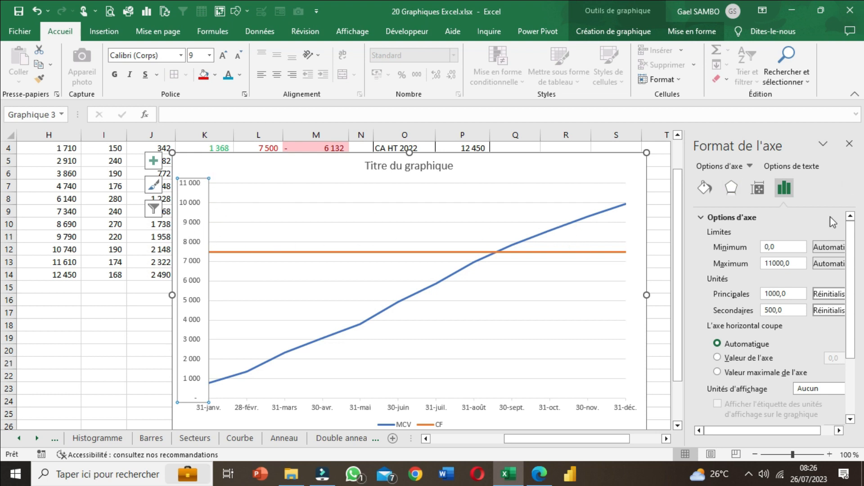
Step: Set the vertical axis label position to "Haut", close the axis formatting options and deselect the chart
{"action": "scroll", "coordinate": [809, 288], "scroll_direction": "down", "scroll_amount": 4}
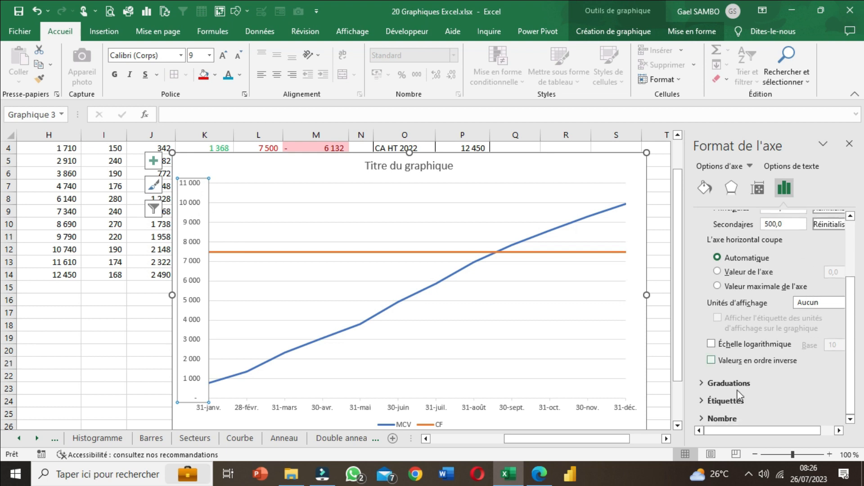
{"action": "left_click", "coordinate": [704, 400]}
{"action": "scroll", "coordinate": [776, 356], "scroll_direction": "down", "scroll_amount": 1}
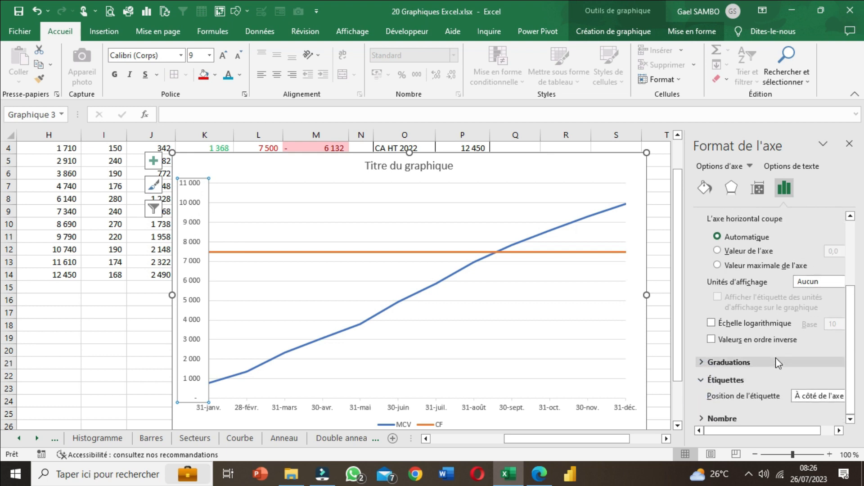
{"action": "left_click_drag", "start_coordinate": [794, 434], "coordinate": [807, 432]}
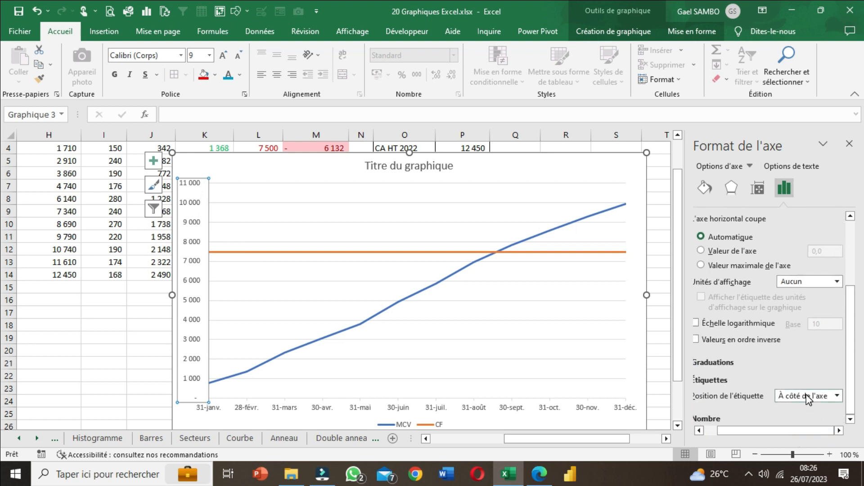
{"action": "left_click", "coordinate": [808, 396]}
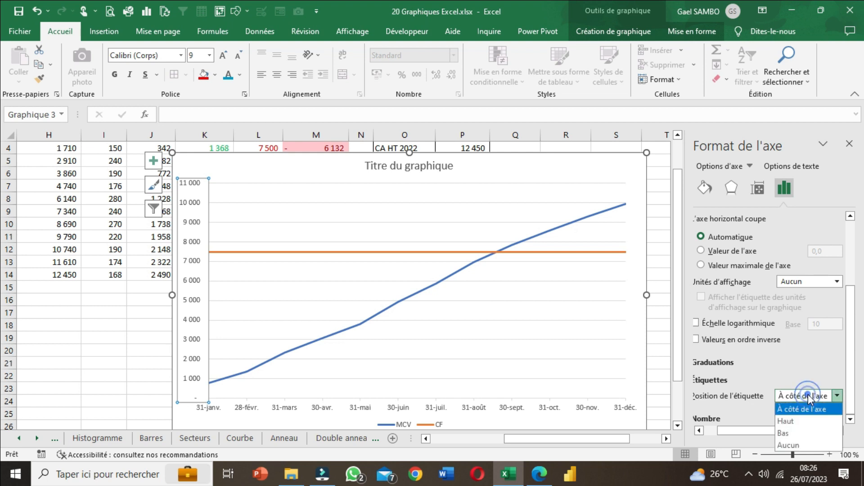
{"action": "left_click", "coordinate": [795, 421]}
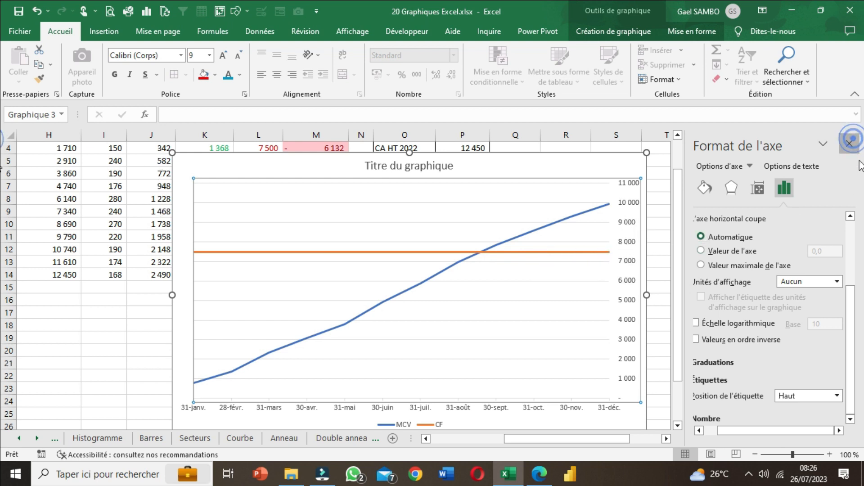
{"action": "left_click", "coordinate": [850, 143]}
{"action": "left_click", "coordinate": [712, 248]}
Step: Change the outline colour of the CF line to standard red
{"action": "scroll", "coordinate": [711, 248], "scroll_direction": "down", "scroll_amount": 1}
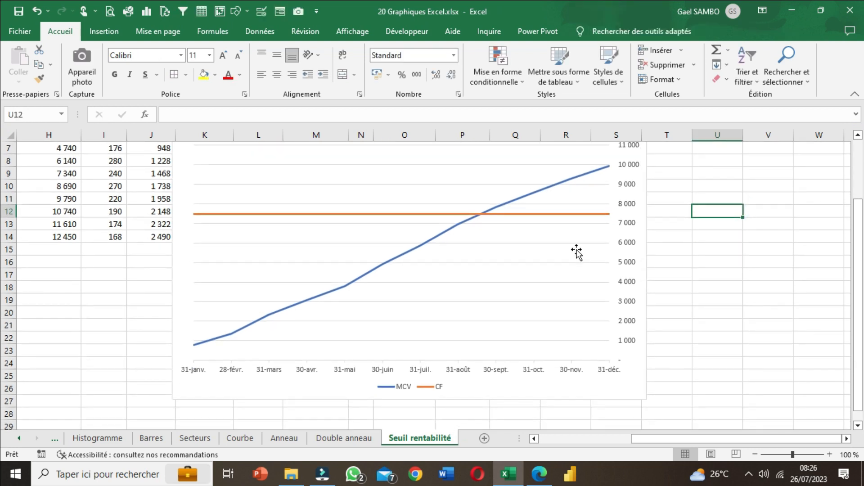
{"action": "left_click", "coordinate": [551, 214]}
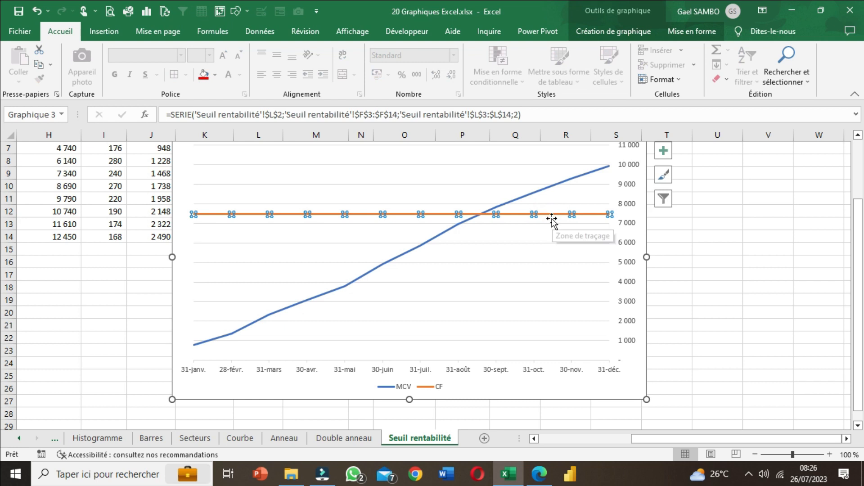
{"action": "left_click", "coordinate": [680, 37]}
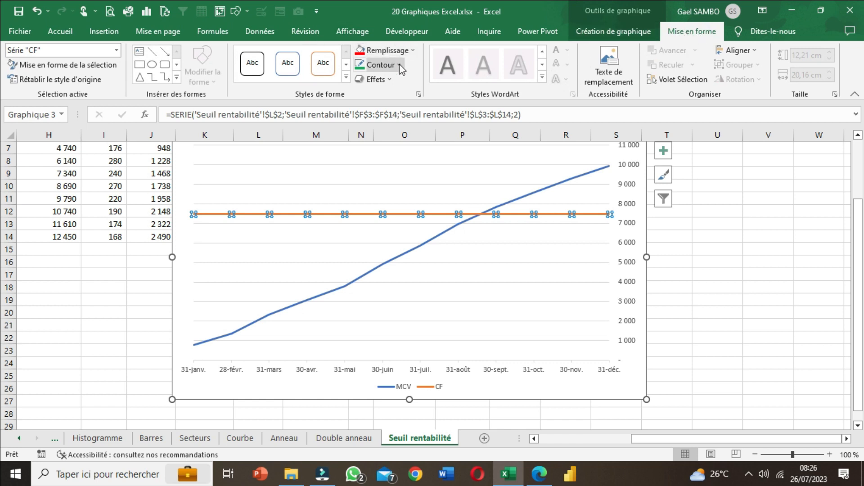
{"action": "left_click", "coordinate": [381, 64]}
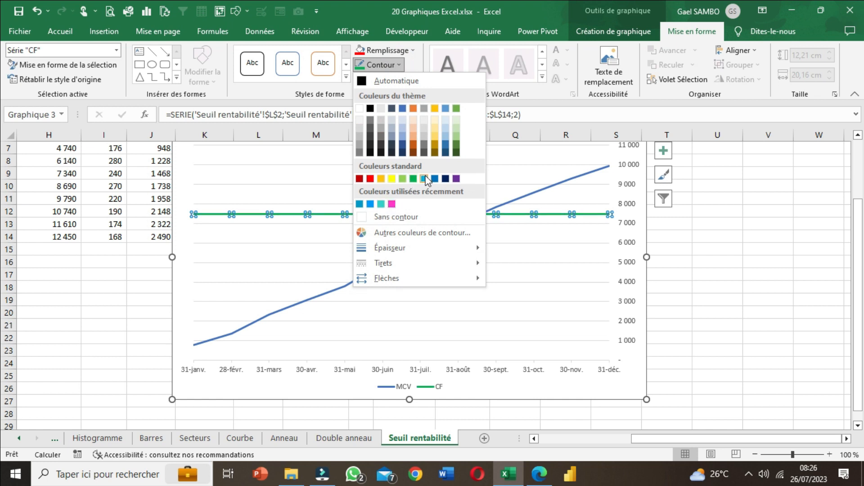
{"action": "left_click", "coordinate": [370, 179]}
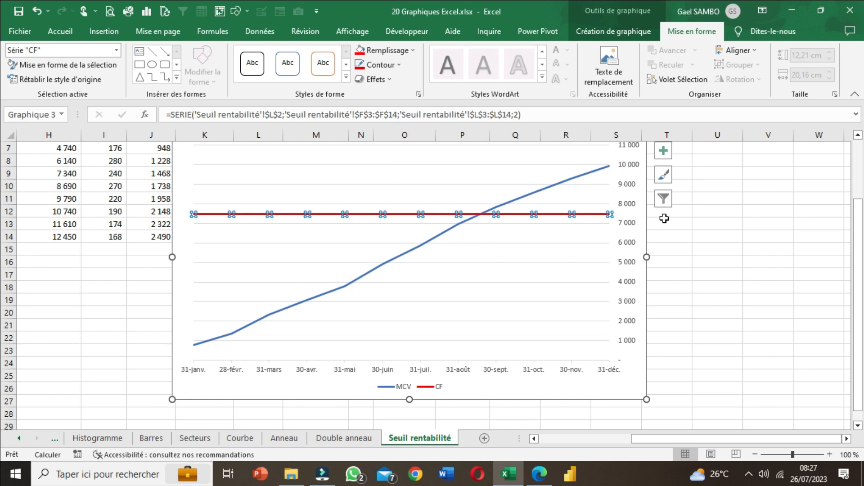
Step: Change the outline colour of the MCV line to standard green and deselect the chart
{"action": "left_click", "coordinate": [435, 237]}
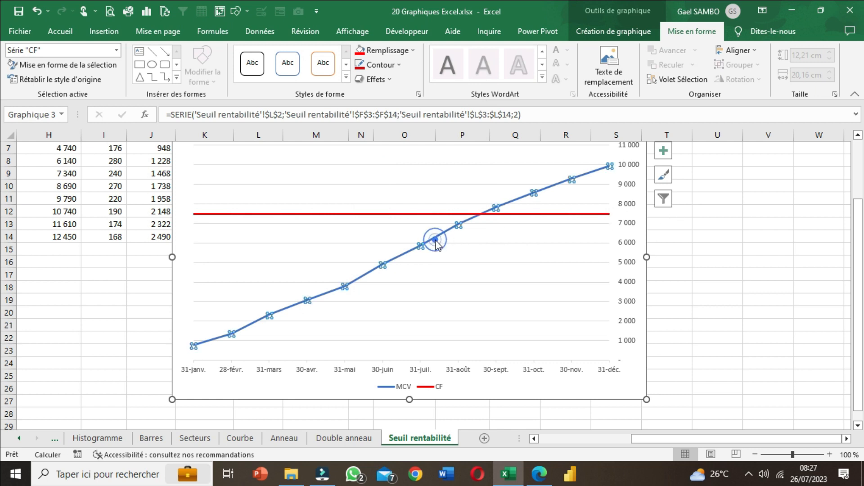
{"action": "left_click", "coordinate": [389, 65]}
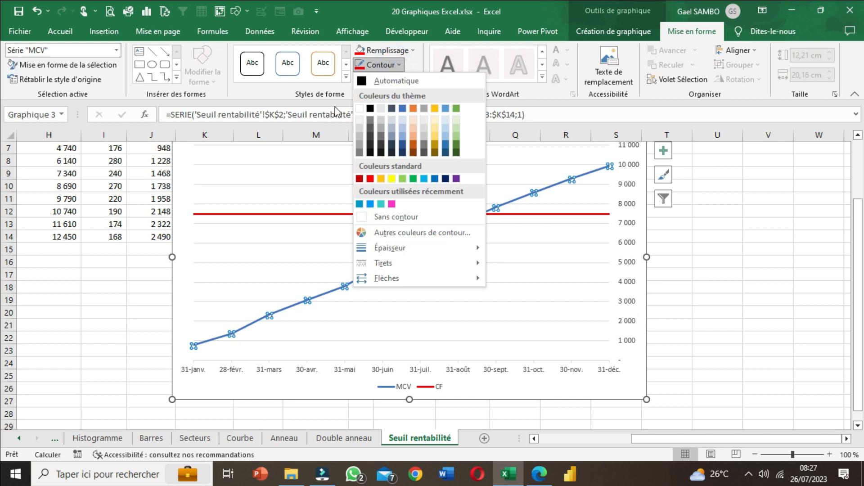
{"action": "left_click", "coordinate": [413, 179]}
{"action": "left_click", "coordinate": [717, 254]}
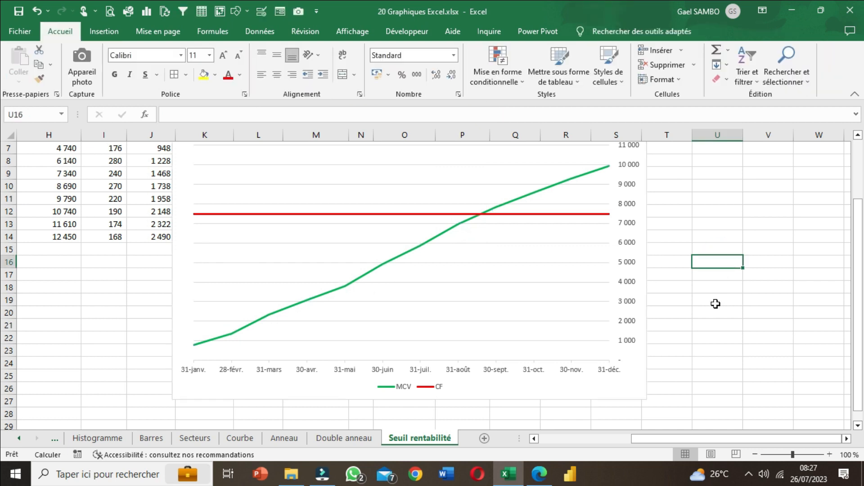
Step: Select the MCV curve, compare it with its source column in the table and the CF line, and deselect it
{"action": "scroll", "coordinate": [714, 318], "scroll_direction": "down", "scroll_amount": 1}
{"action": "scroll", "coordinate": [698, 328], "scroll_direction": "up", "scroll_amount": 2}
{"action": "left_click", "coordinate": [422, 247]}
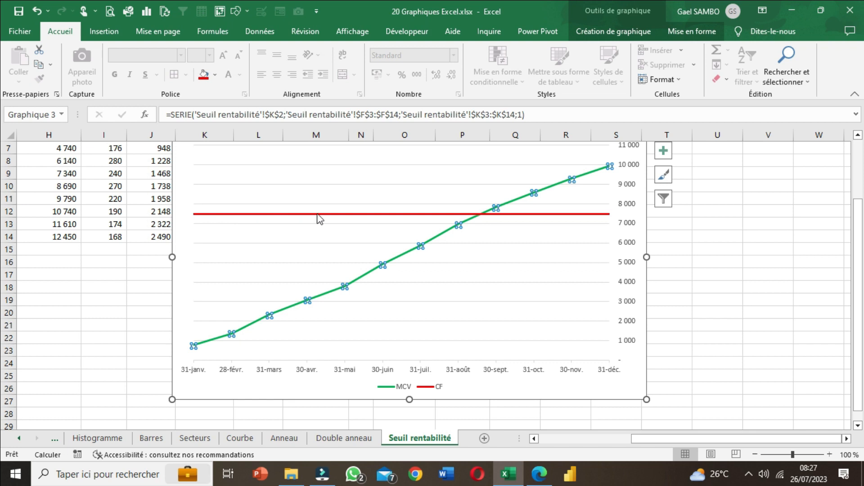
{"action": "mouse_move", "coordinate": [399, 217]}
{"action": "scroll", "coordinate": [90, 218], "scroll_direction": "up", "scroll_amount": 2}
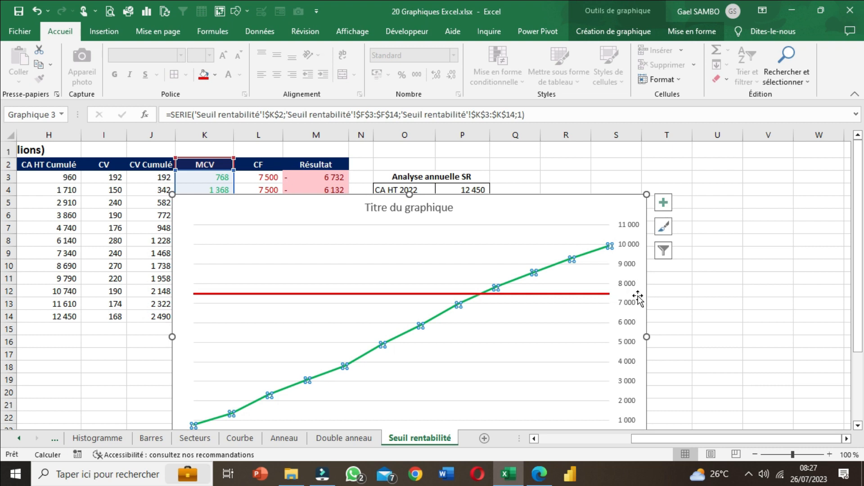
{"action": "scroll", "coordinate": [643, 296], "scroll_direction": "down", "scroll_amount": 2}
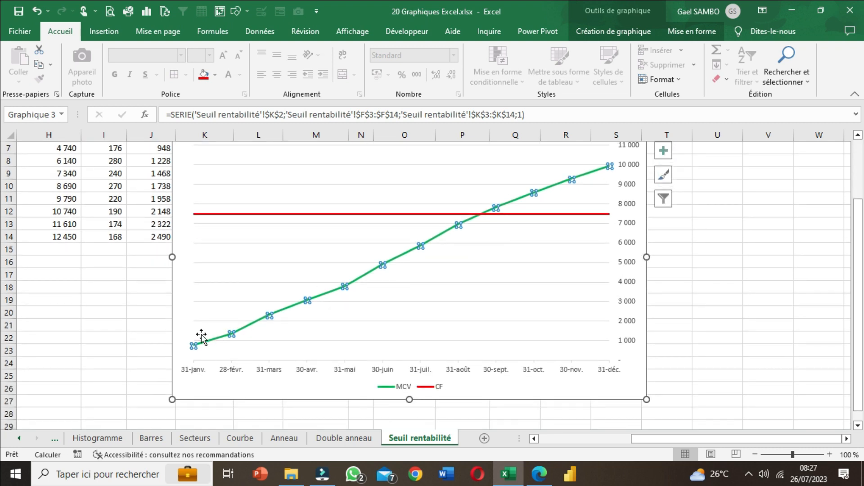
{"action": "left_click", "coordinate": [706, 274]}
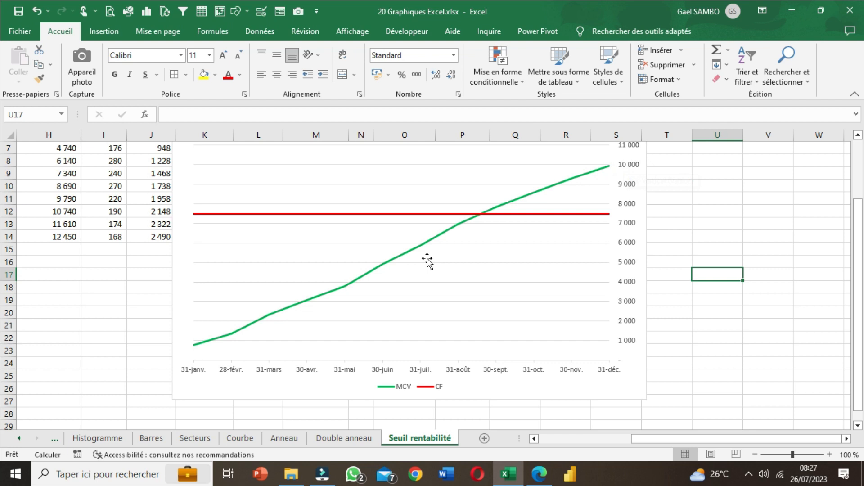
Step: Add data labels to the MCV curve positioned "En dessous" and deselect the chart
{"action": "left_click", "coordinate": [417, 249]}
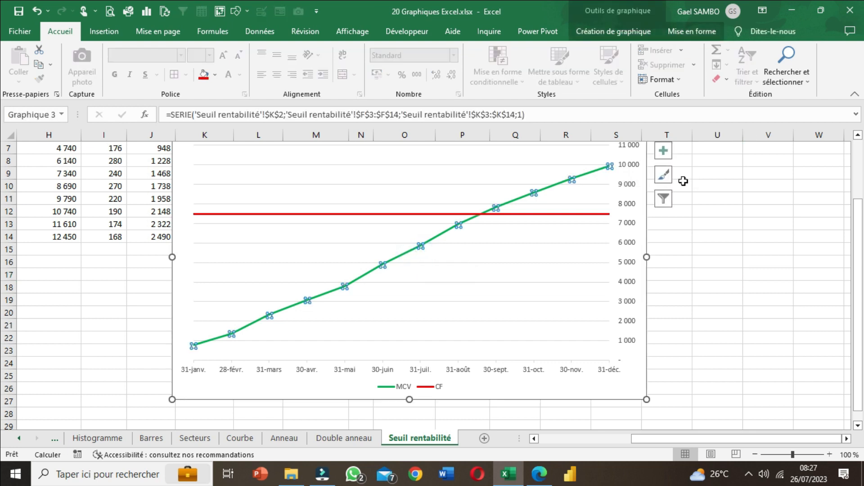
{"action": "left_click", "coordinate": [665, 153]}
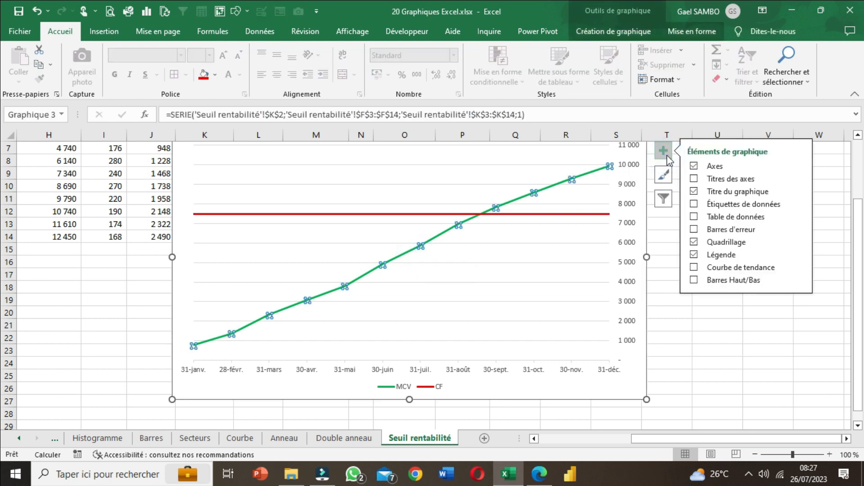
{"action": "left_click", "coordinate": [799, 205]}
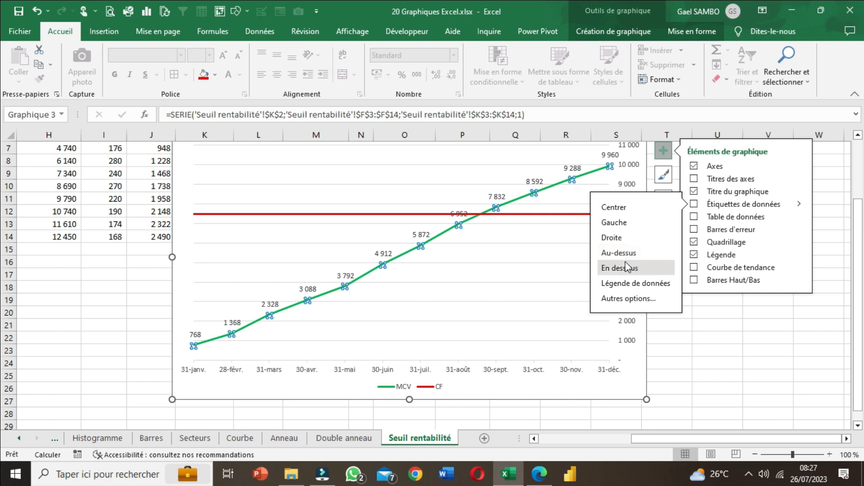
{"action": "left_click", "coordinate": [628, 269]}
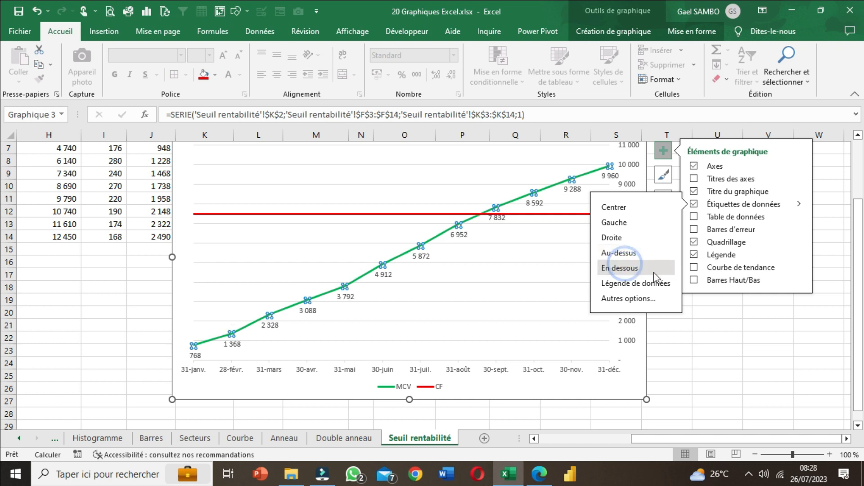
{"action": "left_click", "coordinate": [755, 330]}
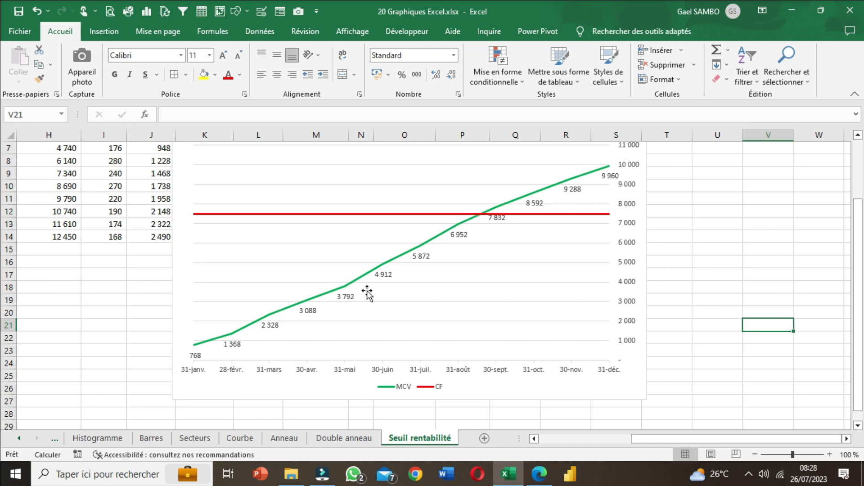
{"action": "left_click", "coordinate": [714, 350]}
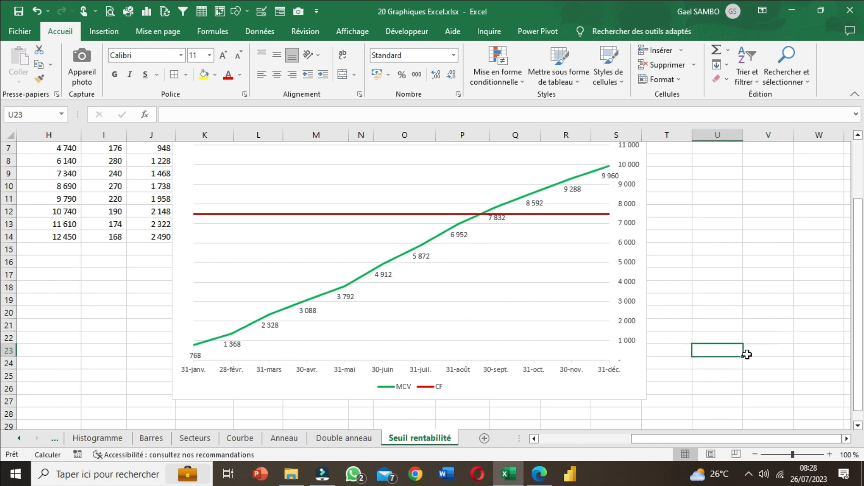
Step: Make the MCV data labels bold and set their font to Roboto
{"action": "left_click_drag", "start_coordinate": [687, 437], "coordinate": [679, 436]}
{"action": "left_click", "coordinate": [423, 263]}
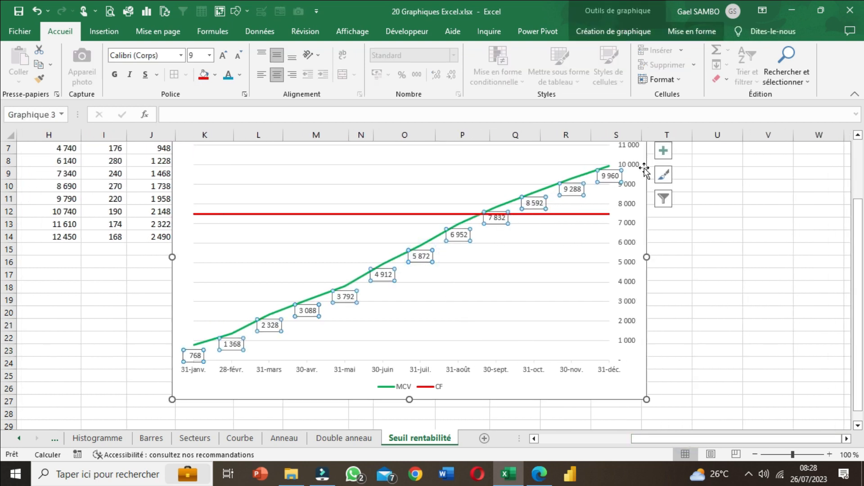
{"action": "left_click", "coordinate": [115, 74]}
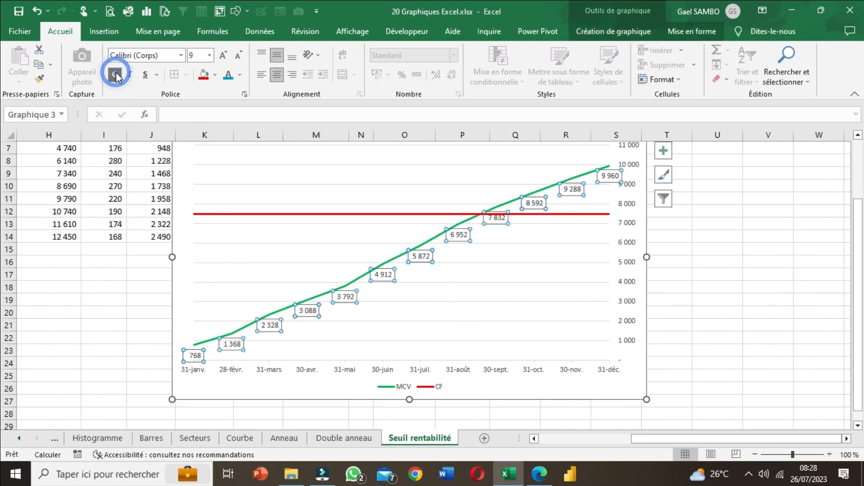
{"action": "left_click", "coordinate": [135, 55]}
{"action": "type", "text": "Roboto"}
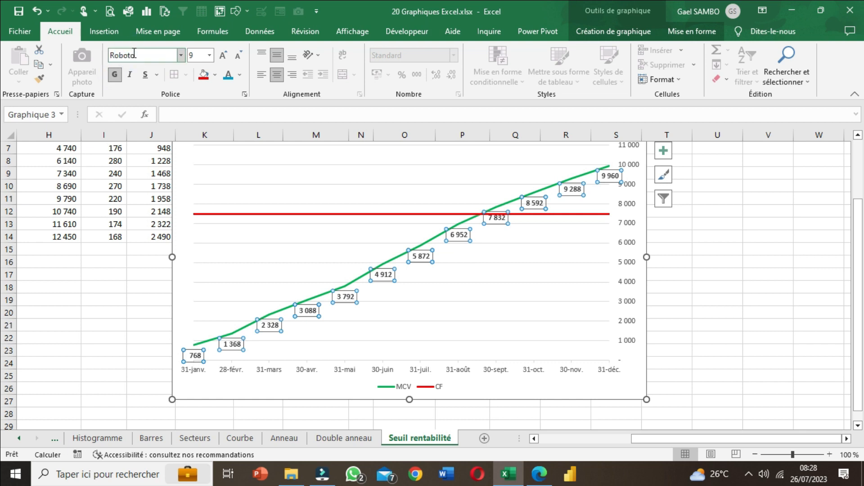
{"action": "key", "text": "Return"}
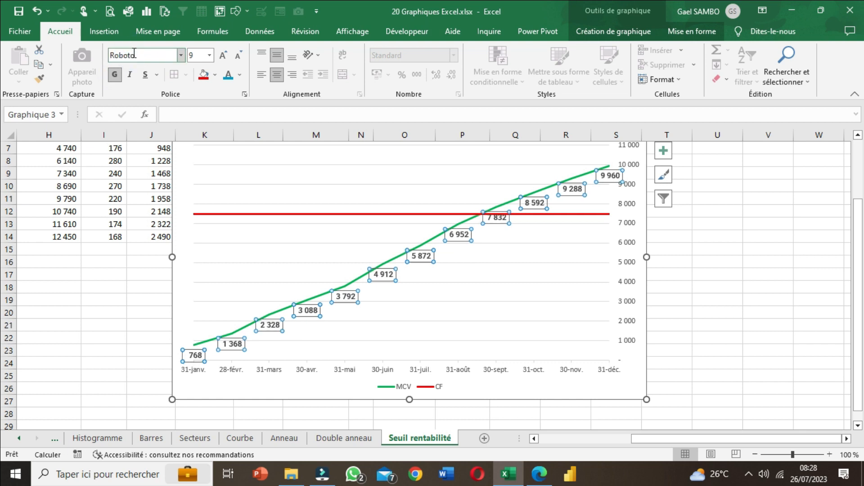
{"action": "left_click", "coordinate": [181, 55]}
{"action": "left_click", "coordinate": [318, 10]}
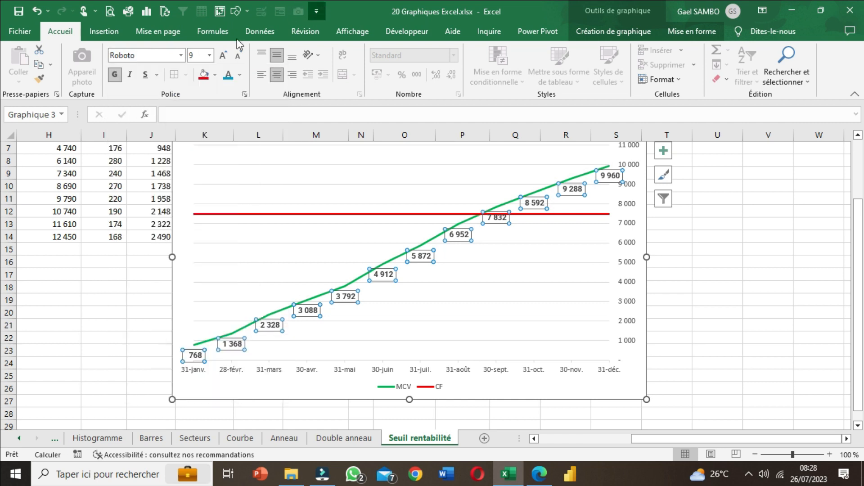
Step: Reduce the font size of the MCV data labels to 7
{"action": "left_click", "coordinate": [224, 56]}
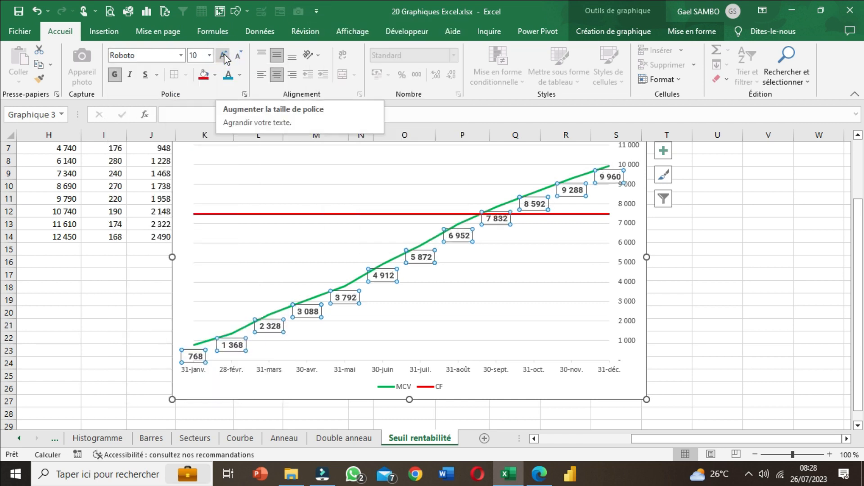
{"action": "left_click", "coordinate": [239, 55]}
{"action": "left_click", "coordinate": [238, 56]}
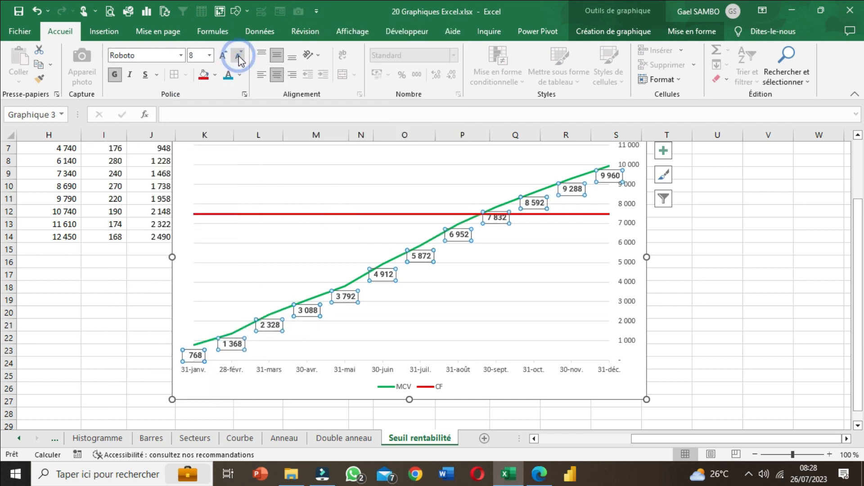
{"action": "left_click", "coordinate": [239, 55]}
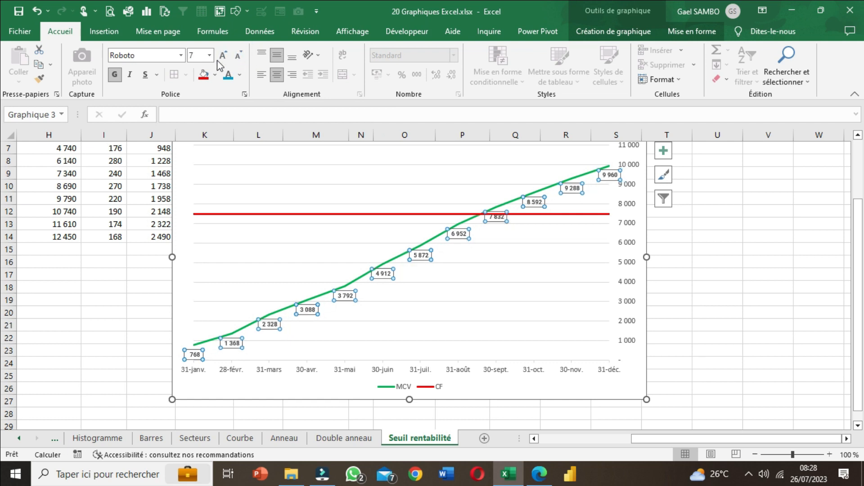
Step: Colour the MCV data labels standard green and set their font size to 8
{"action": "left_click", "coordinate": [240, 74]}
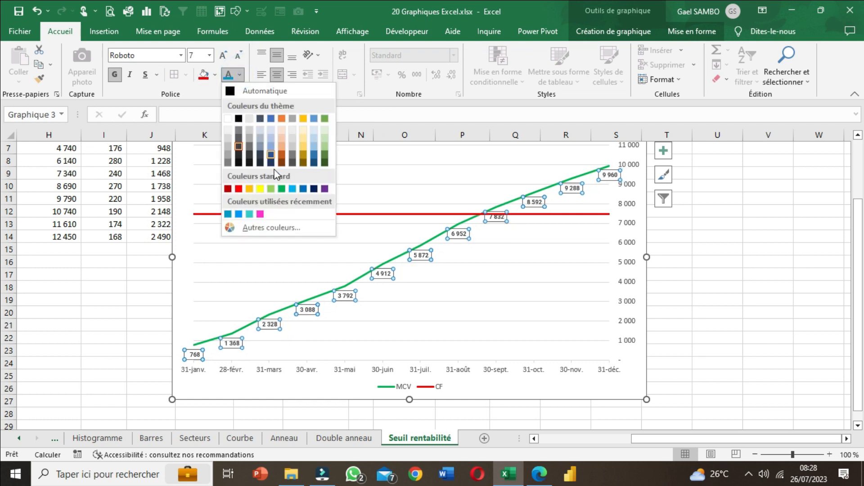
{"action": "left_click", "coordinate": [282, 189]}
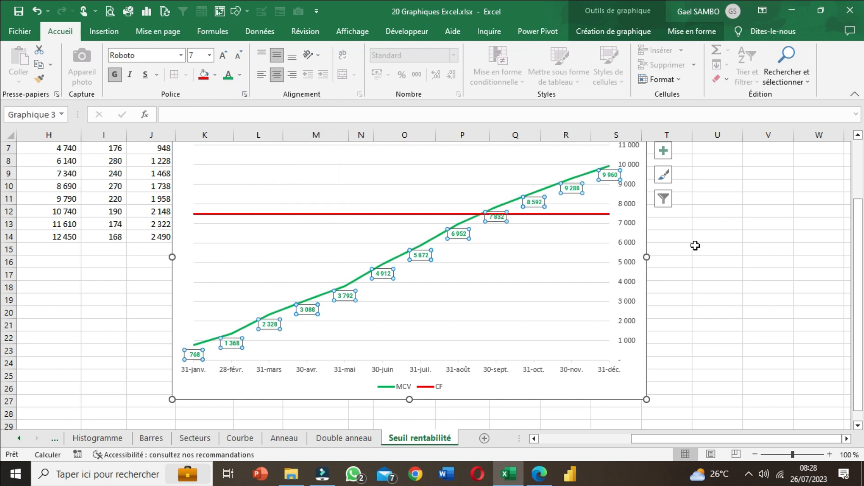
{"action": "left_click", "coordinate": [715, 285]}
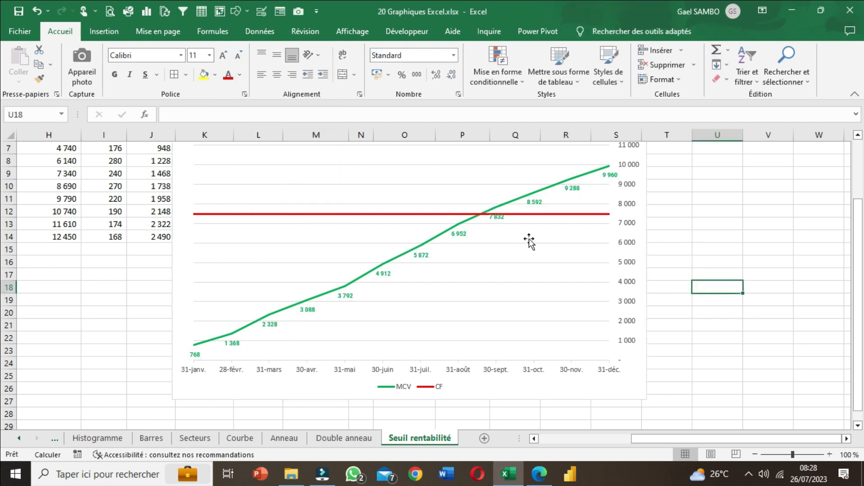
{"action": "left_click", "coordinate": [508, 221]}
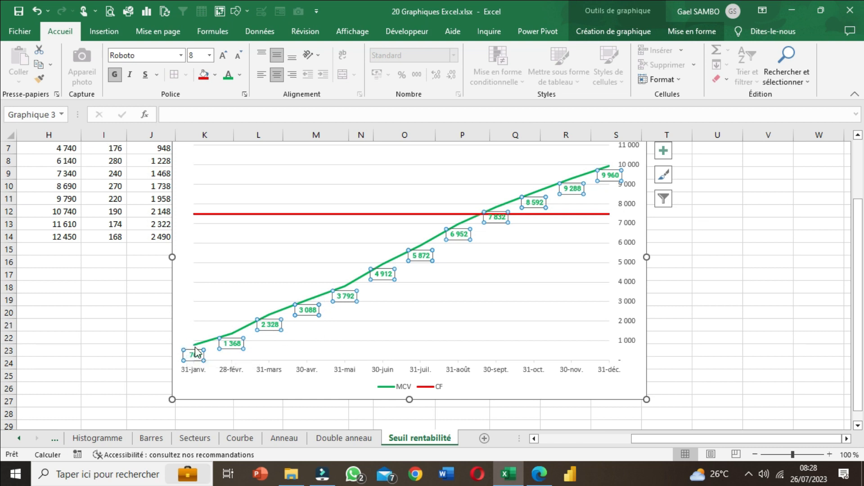
Step: Give the MCV series predefined markers with the round dot type
{"action": "mouse_move", "coordinate": [197, 350]}
{"action": "mouse_move", "coordinate": [432, 245]}
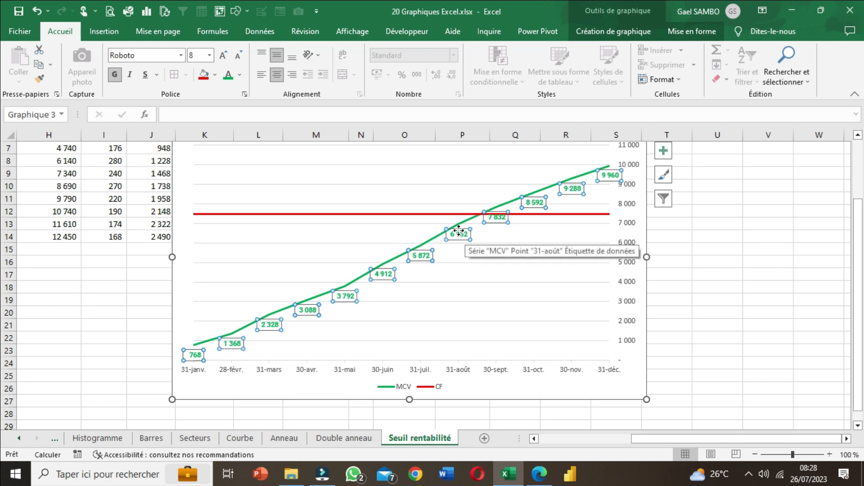
{"action": "left_click", "coordinate": [418, 246]}
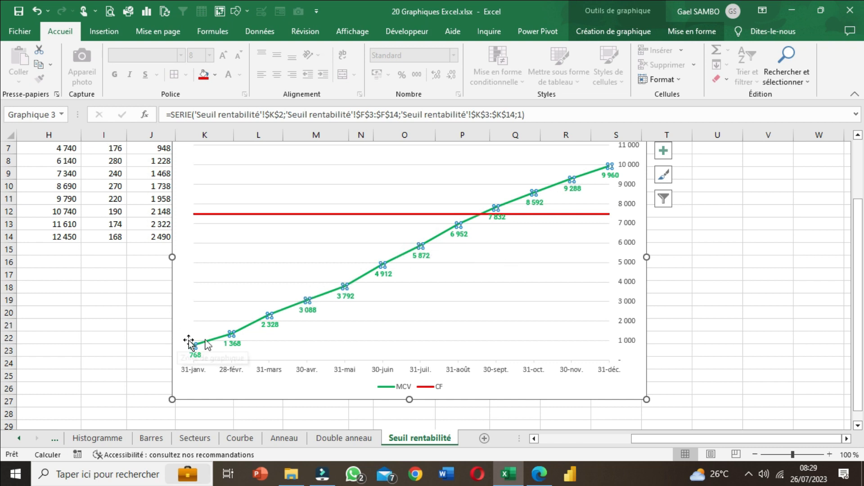
{"action": "right_click", "coordinate": [392, 263]}
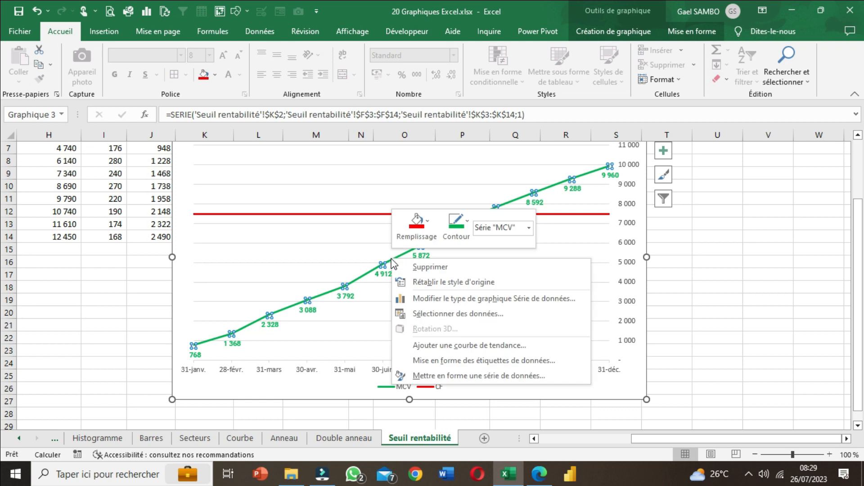
{"action": "left_click", "coordinate": [488, 376]}
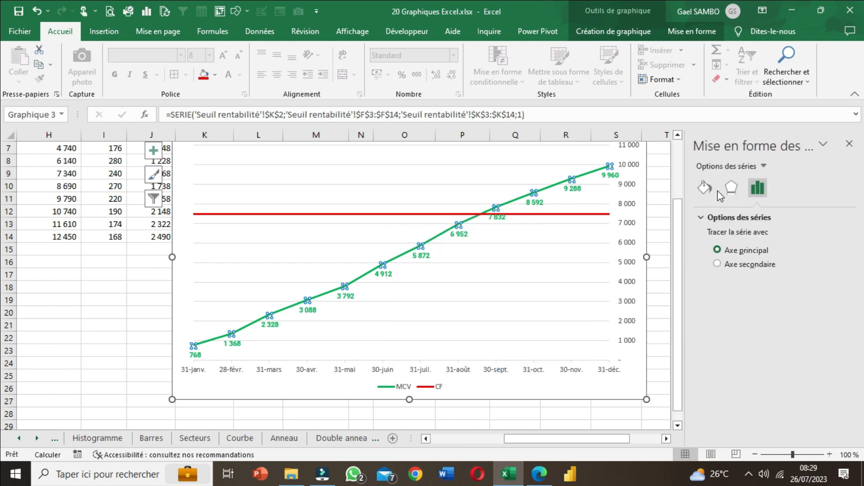
{"action": "left_click", "coordinate": [707, 189]}
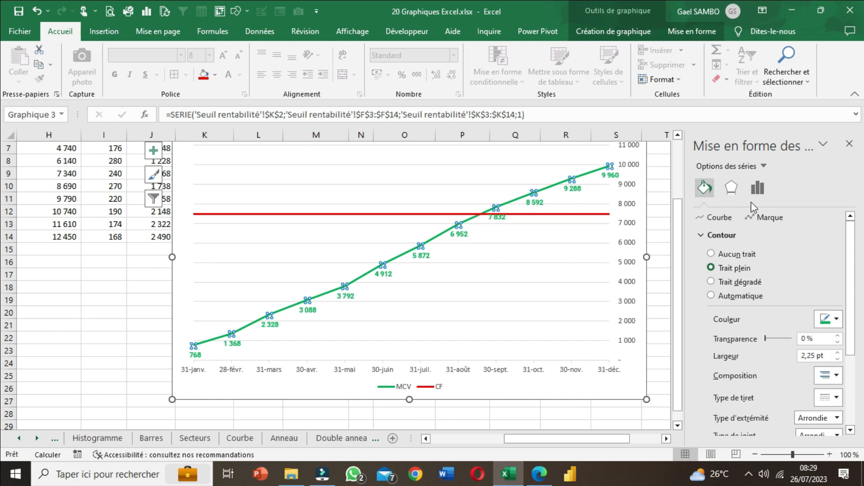
{"action": "left_click", "coordinate": [770, 221]}
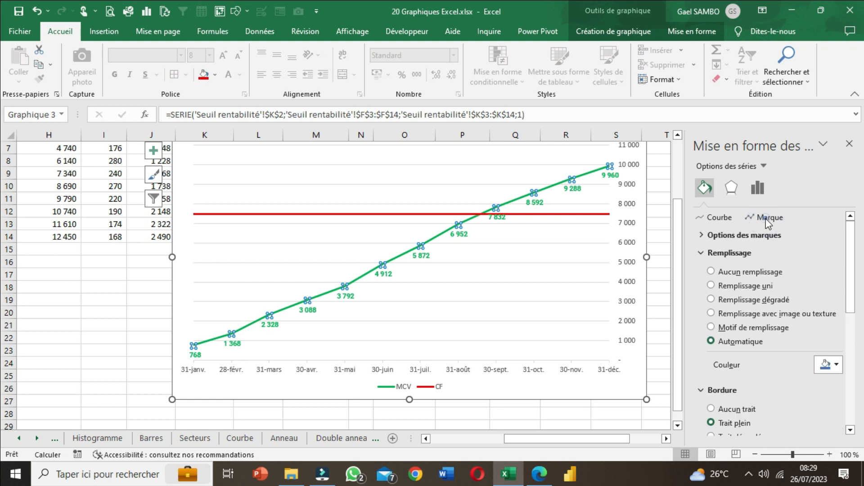
{"action": "left_click", "coordinate": [702, 235]}
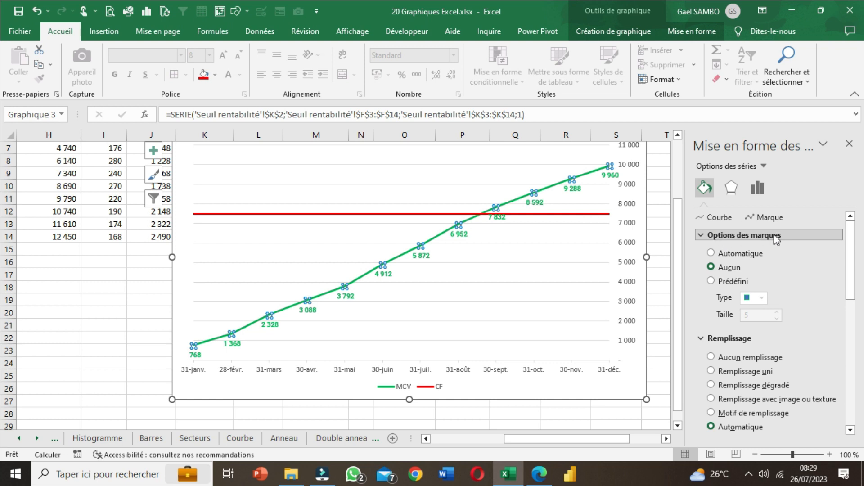
{"action": "left_click", "coordinate": [729, 281]}
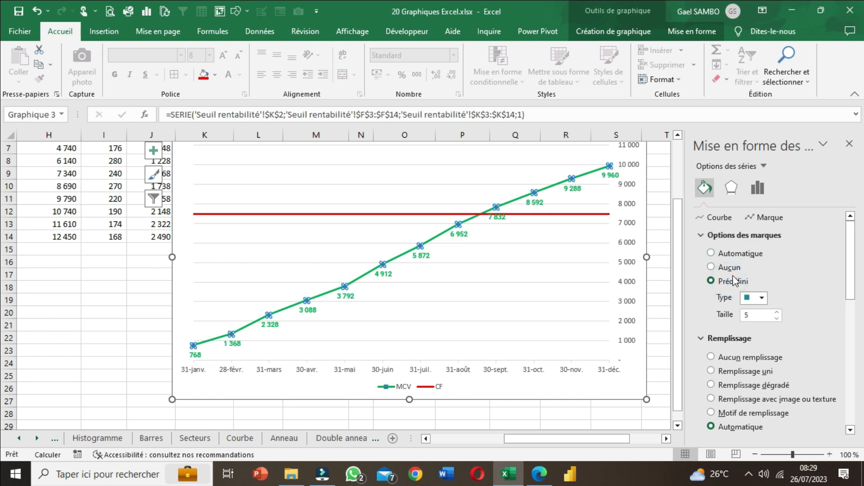
{"action": "left_click", "coordinate": [761, 299]}
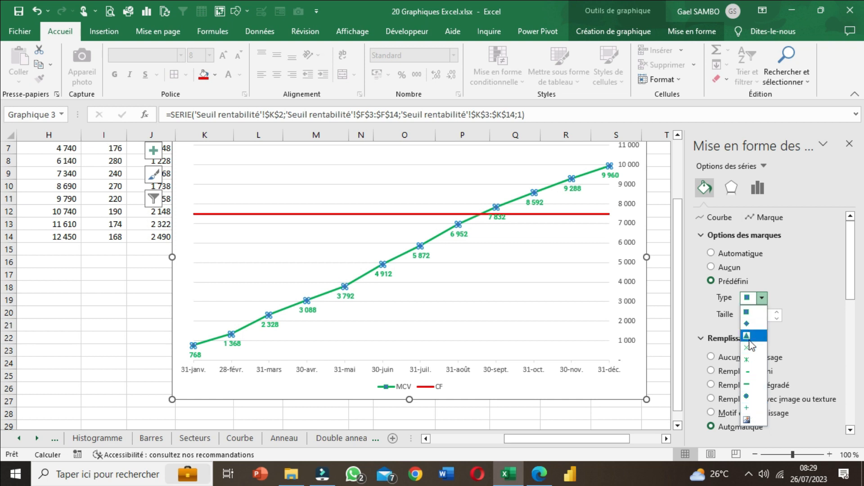
{"action": "left_click", "coordinate": [747, 396]}
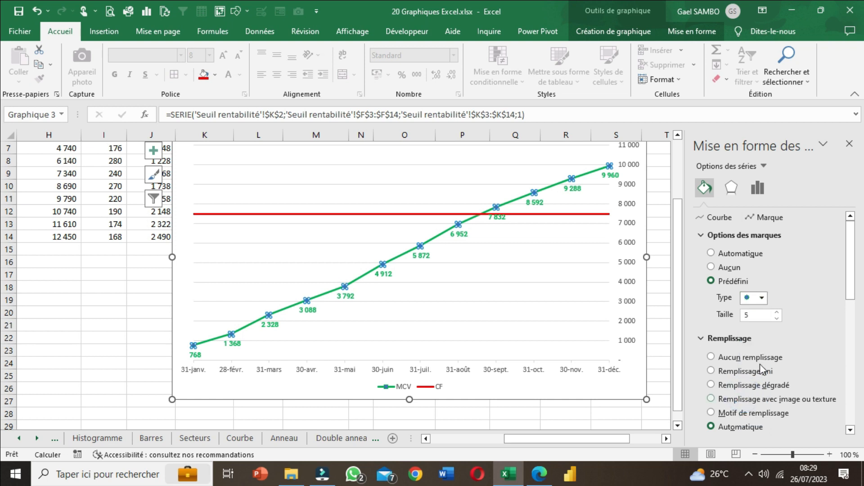
Step: Set the size of the round MCV markers to 10
{"action": "left_click", "coordinate": [777, 312]}
{"action": "left_click", "coordinate": [778, 312]}
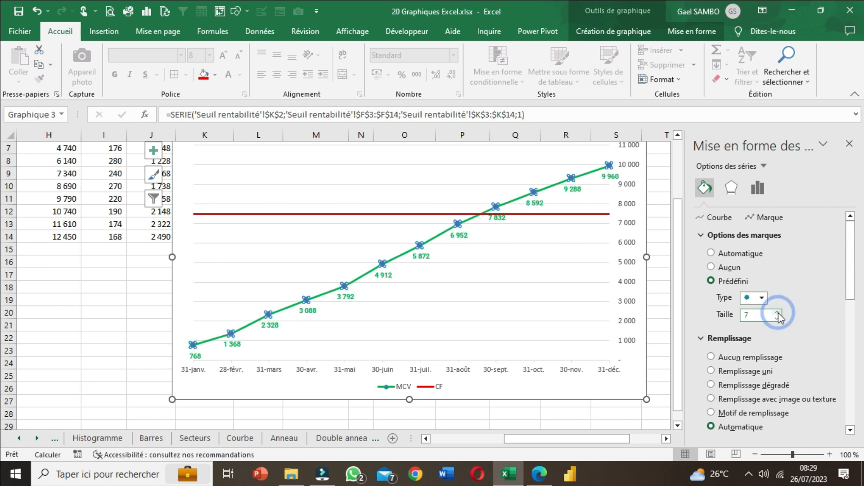
{"action": "left_click", "coordinate": [777, 312]}
{"action": "left_click", "coordinate": [778, 312]}
{"action": "left_click", "coordinate": [777, 313]}
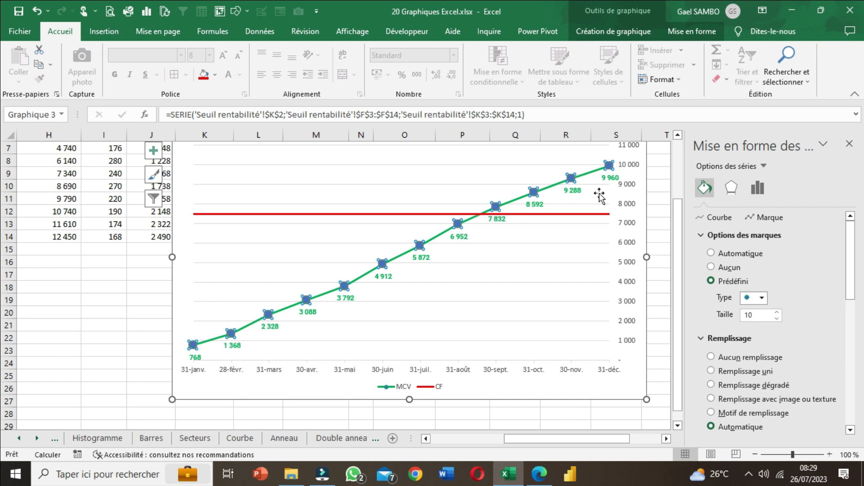
{"action": "left_click", "coordinate": [778, 312]}
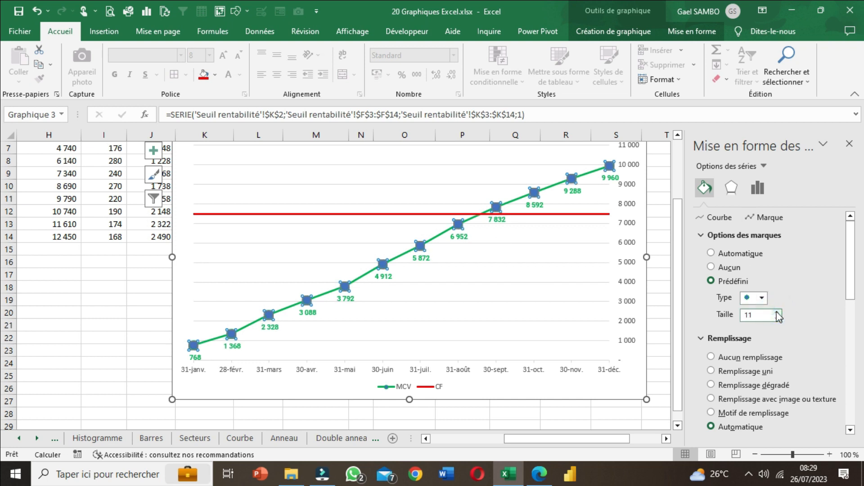
{"action": "left_click", "coordinate": [776, 318]}
{"action": "left_click", "coordinate": [777, 318]}
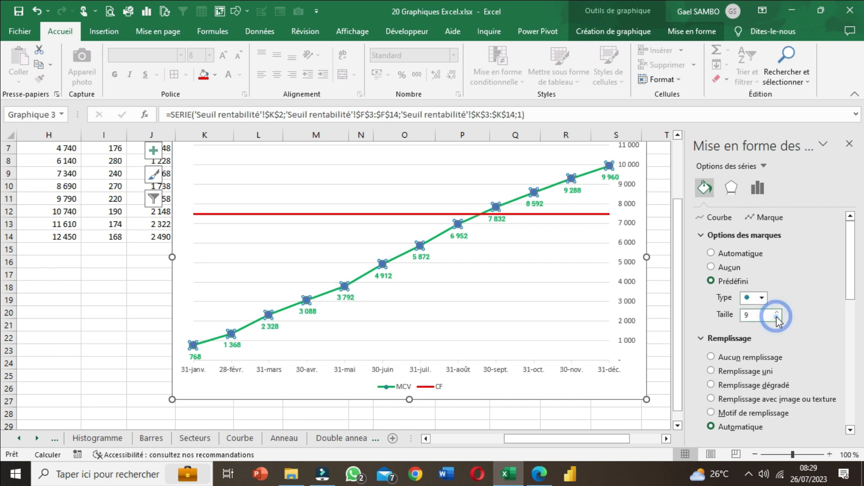
{"action": "left_click", "coordinate": [777, 313]}
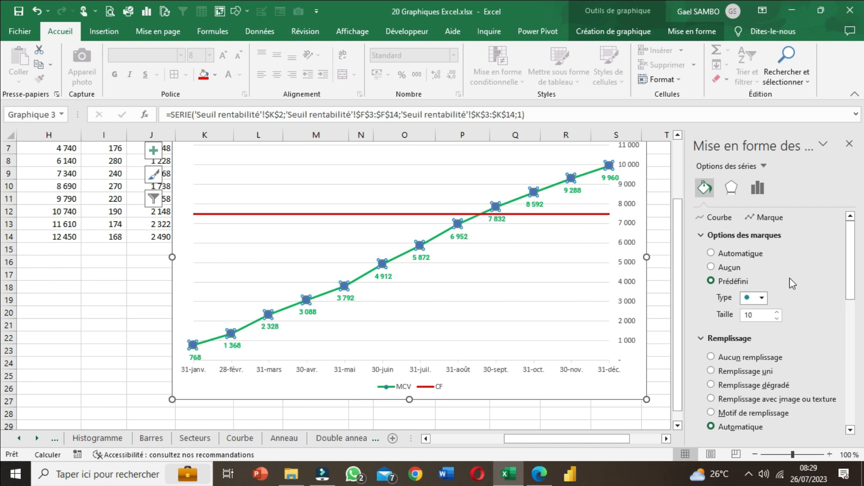
Step: Try blue and pink fills on the MCV markers, and settle on the recently used turquoise
{"action": "scroll", "coordinate": [765, 275], "scroll_direction": "down", "scroll_amount": 3}
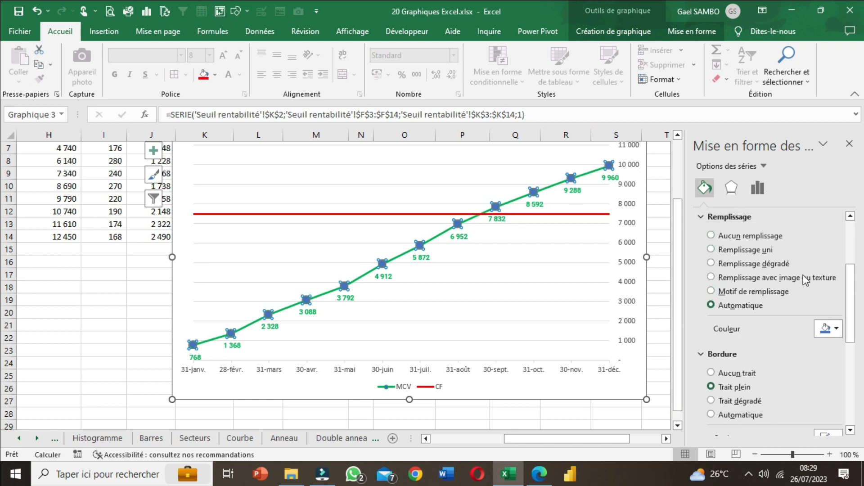
{"action": "left_click", "coordinate": [836, 328]}
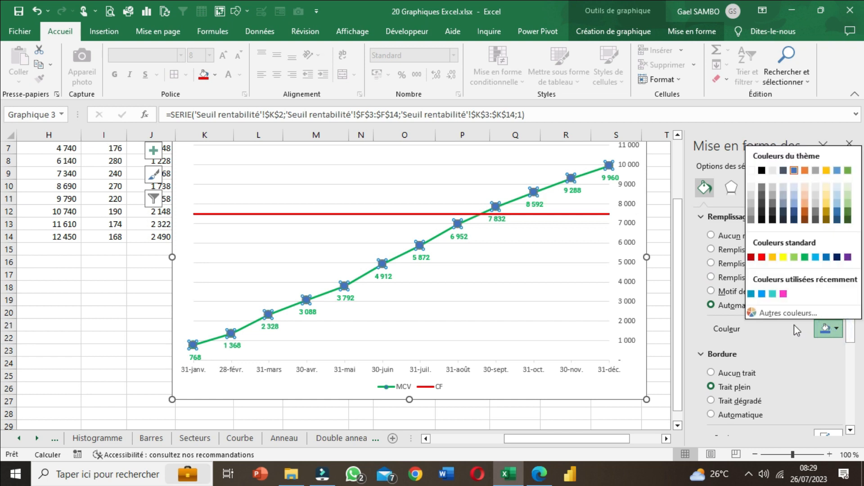
{"action": "left_click", "coordinate": [763, 295]}
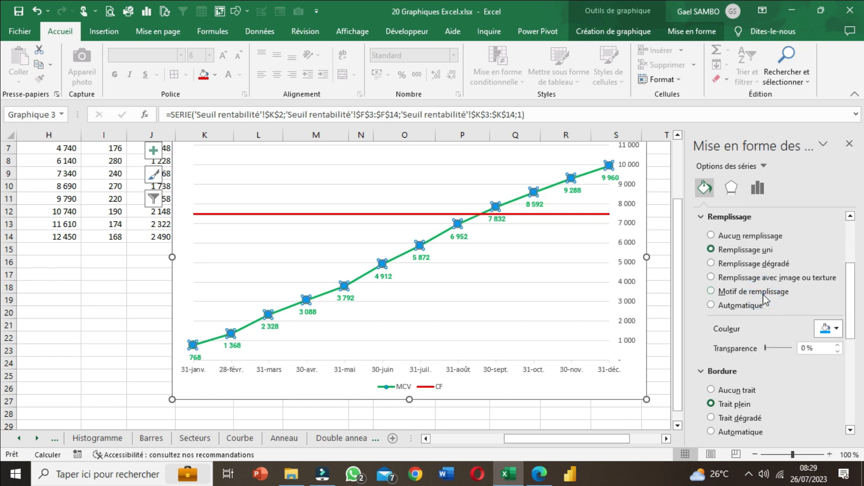
{"action": "left_click", "coordinate": [826, 329]}
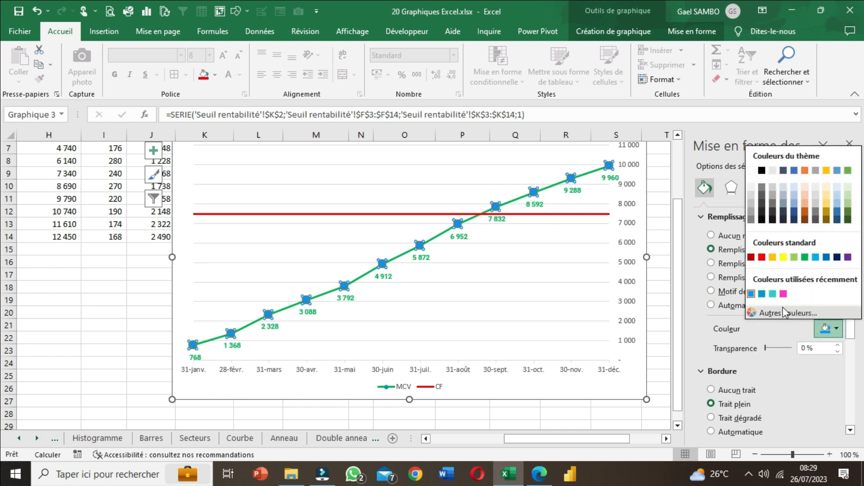
{"action": "left_click", "coordinate": [785, 296]}
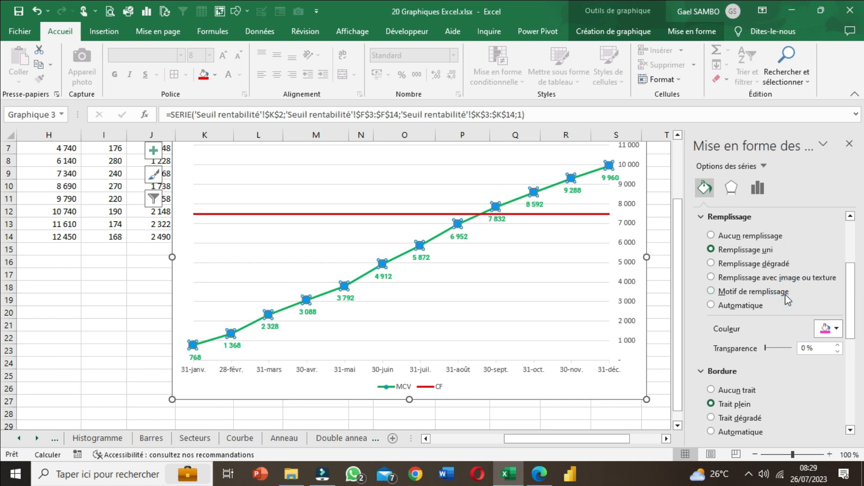
{"action": "left_click", "coordinate": [831, 329]}
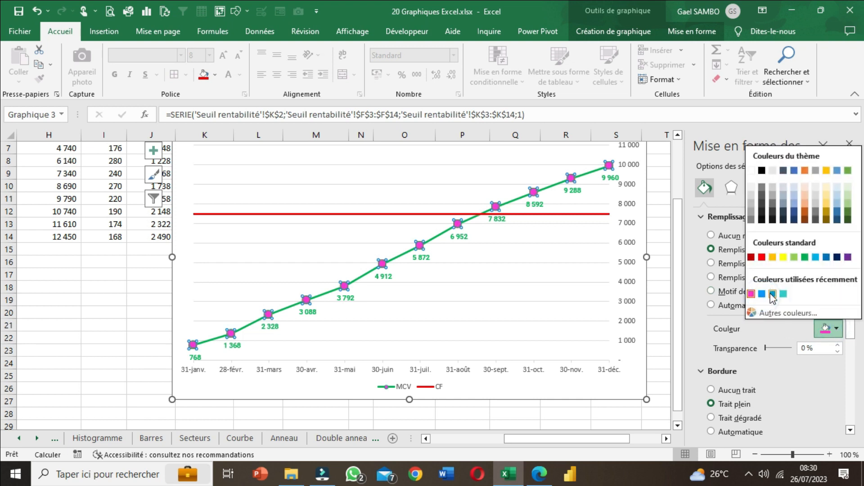
{"action": "left_click", "coordinate": [762, 294]}
{"action": "left_click", "coordinate": [834, 332]}
{"action": "left_click", "coordinate": [787, 296]}
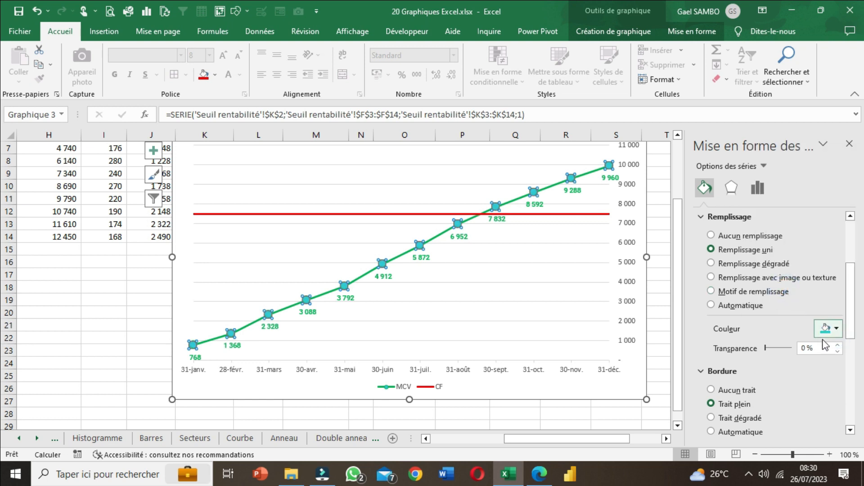
Step: Set the MCV marker border to the same recently used turquoise, close the series formatting options and deselect the chart
{"action": "scroll", "coordinate": [828, 329], "scroll_direction": "down", "scroll_amount": 3}
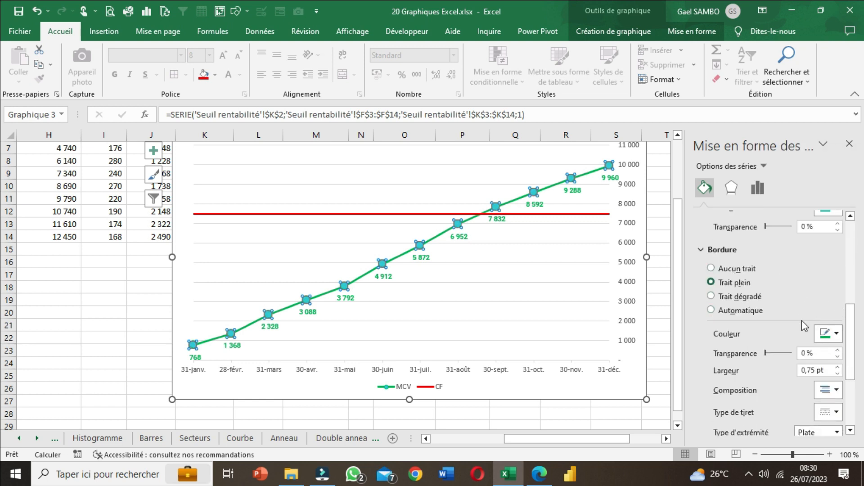
{"action": "scroll", "coordinate": [833, 245], "scroll_direction": "up", "scroll_amount": 1}
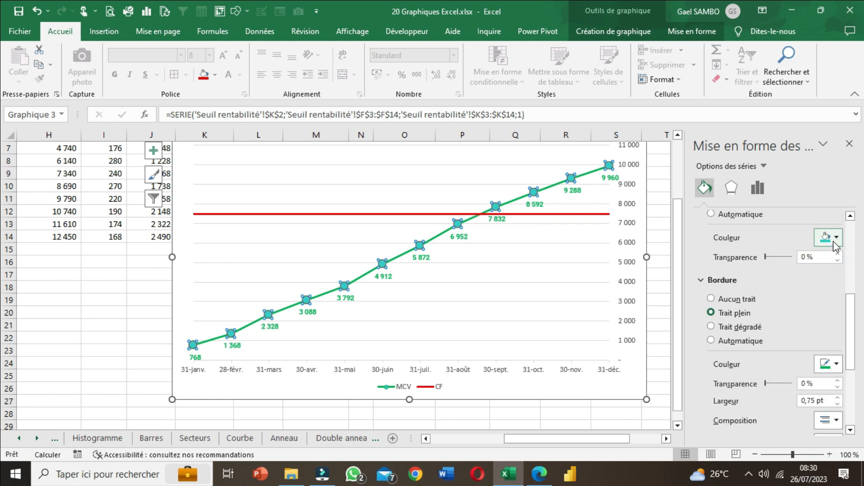
{"action": "left_click", "coordinate": [835, 366]}
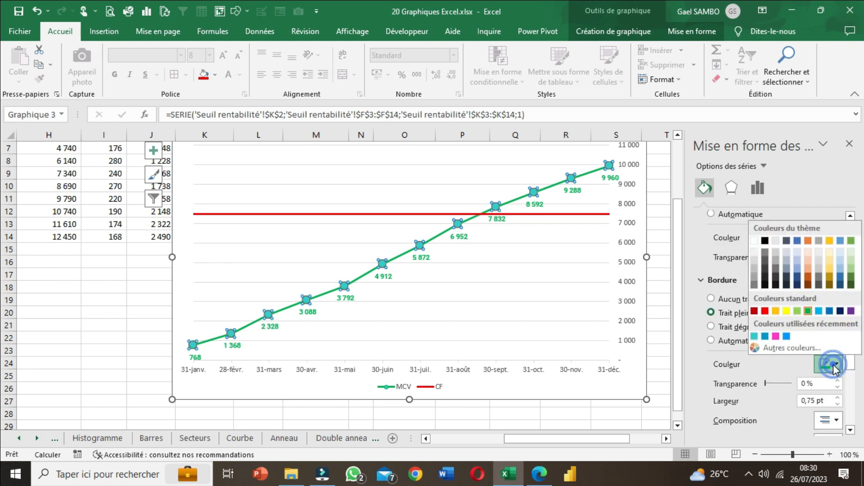
{"action": "left_click", "coordinate": [755, 337]}
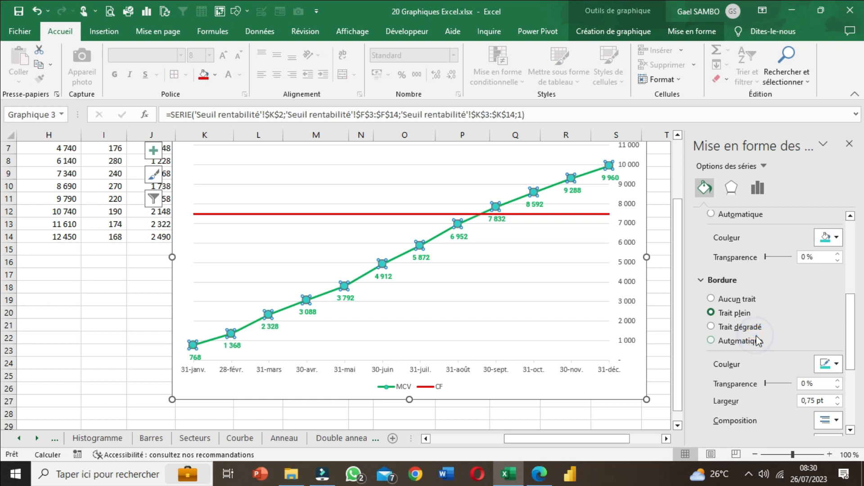
{"action": "left_click", "coordinate": [835, 363]}
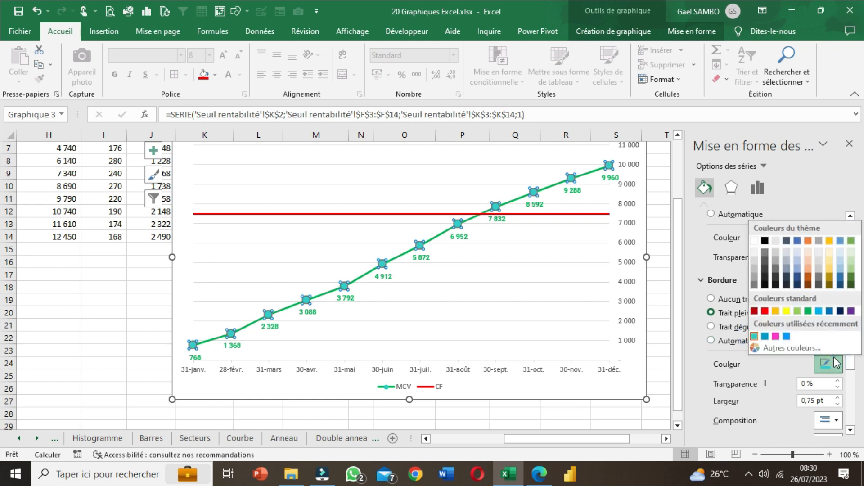
{"action": "left_click", "coordinate": [835, 364]}
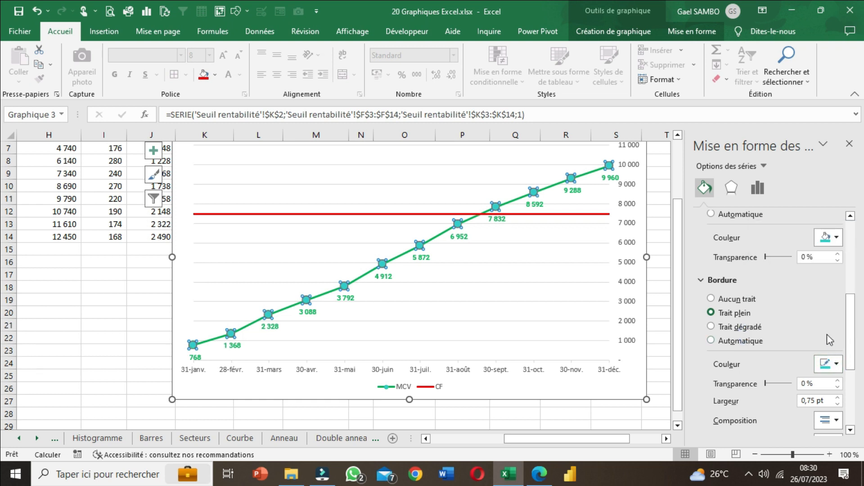
{"action": "left_click", "coordinate": [856, 148]}
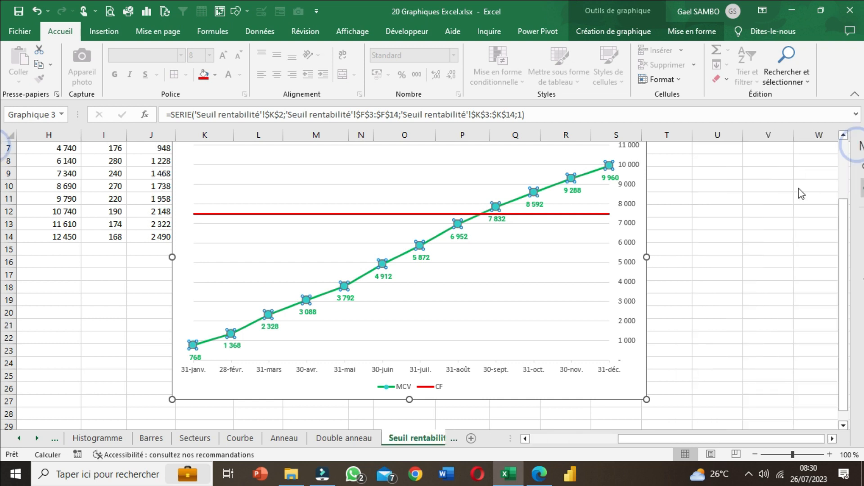
{"action": "left_click", "coordinate": [728, 226]}
Step: Resize the chart so that it extends into column T and ends at about row 28
{"action": "scroll", "coordinate": [749, 241], "scroll_direction": "up", "scroll_amount": 1}
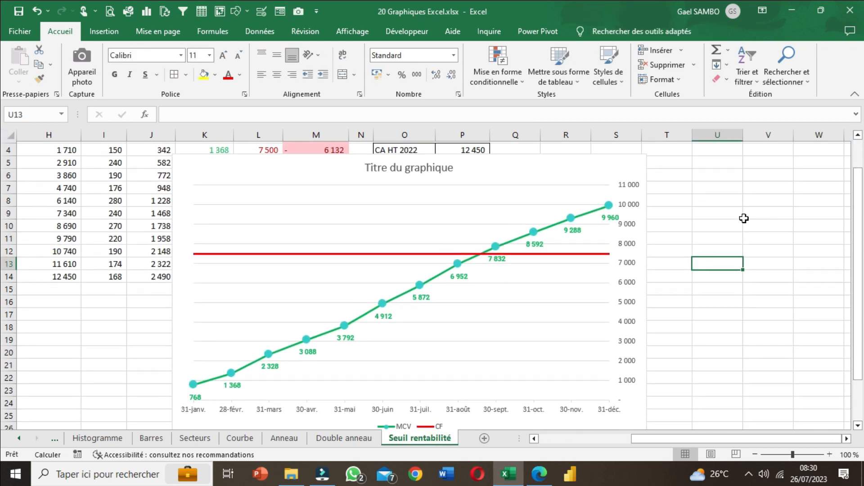
{"action": "scroll", "coordinate": [743, 217], "scroll_direction": "down", "scroll_amount": 2}
{"action": "left_click", "coordinate": [642, 359]}
{"action": "left_click_drag", "start_coordinate": [647, 361], "coordinate": [629, 386]}
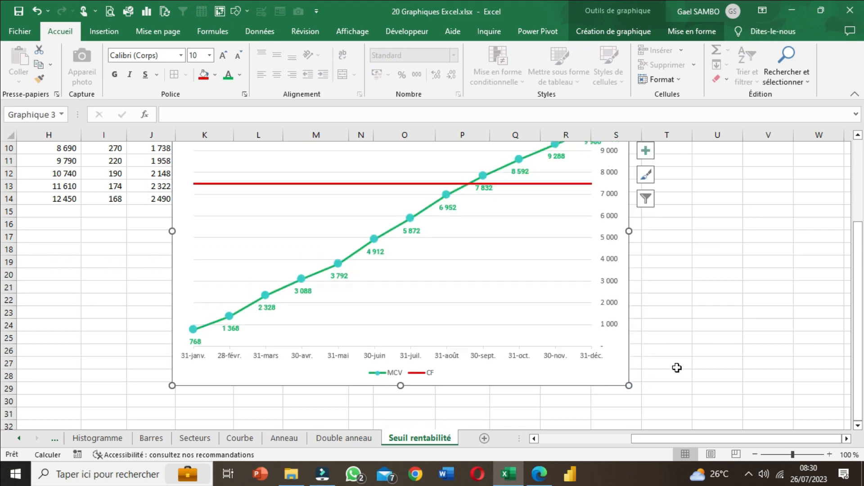
{"action": "left_click", "coordinate": [697, 314]}
{"action": "scroll", "coordinate": [675, 297], "scroll_direction": "up", "scroll_amount": 2}
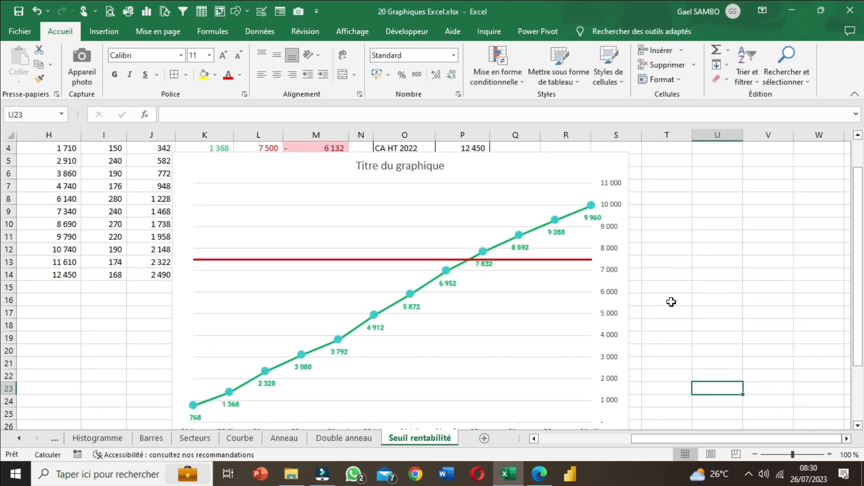
{"action": "scroll", "coordinate": [671, 302], "scroll_direction": "down", "scroll_amount": 3}
{"action": "scroll", "coordinate": [671, 302], "scroll_direction": "up", "scroll_amount": 3}
{"action": "scroll", "coordinate": [531, 305], "scroll_direction": "down", "scroll_amount": 1}
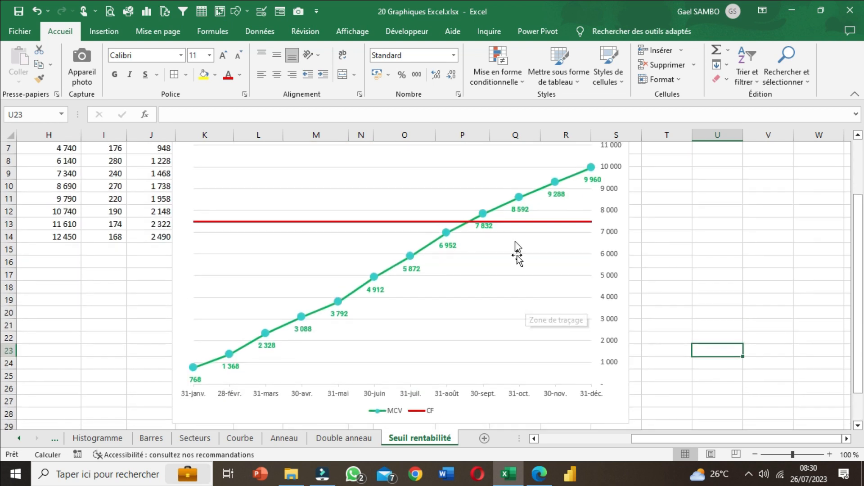
{"action": "left_click", "coordinate": [630, 414]}
{"action": "left_click_drag", "start_coordinate": [631, 420], "coordinate": [663, 416]}
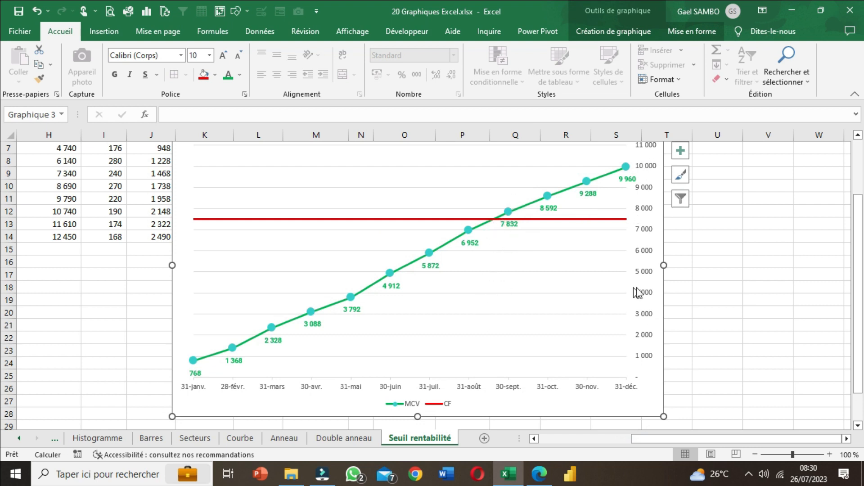
Step: Add major and minor gridlines for the chart's horizontal date axis
{"action": "left_click", "coordinate": [479, 390]}
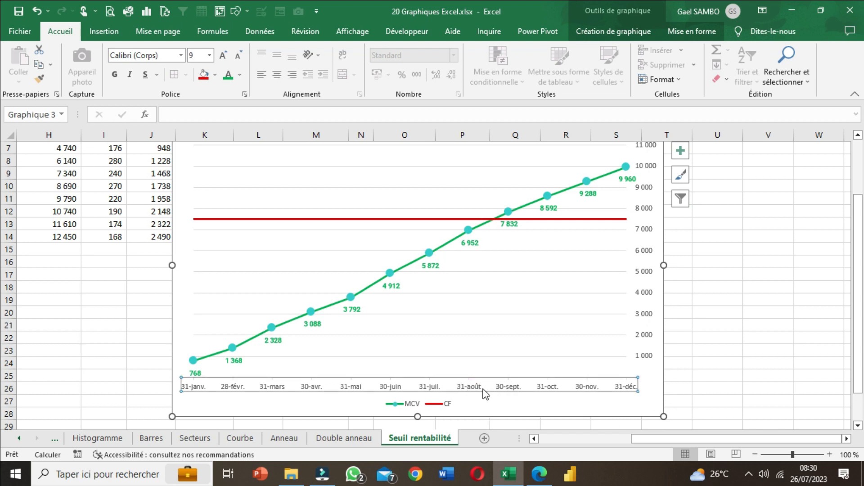
{"action": "right_click", "coordinate": [479, 392]}
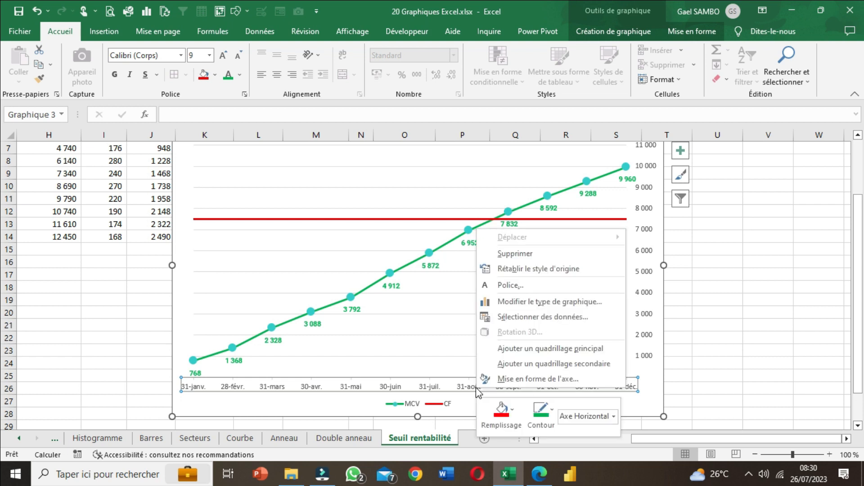
{"action": "left_click", "coordinate": [584, 349]}
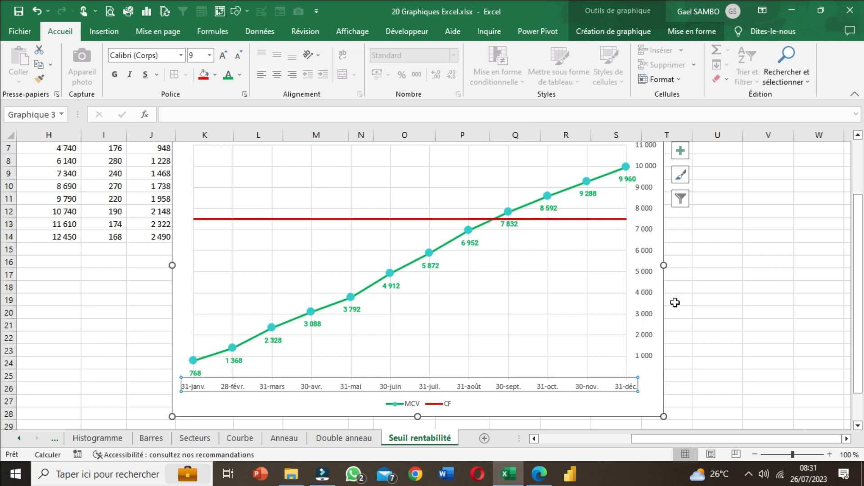
{"action": "right_click", "coordinate": [423, 389]}
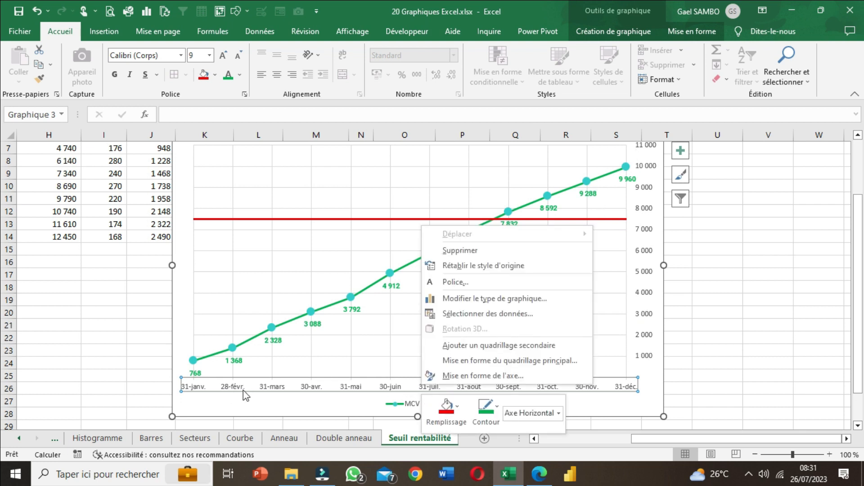
{"action": "left_click", "coordinate": [528, 346]}
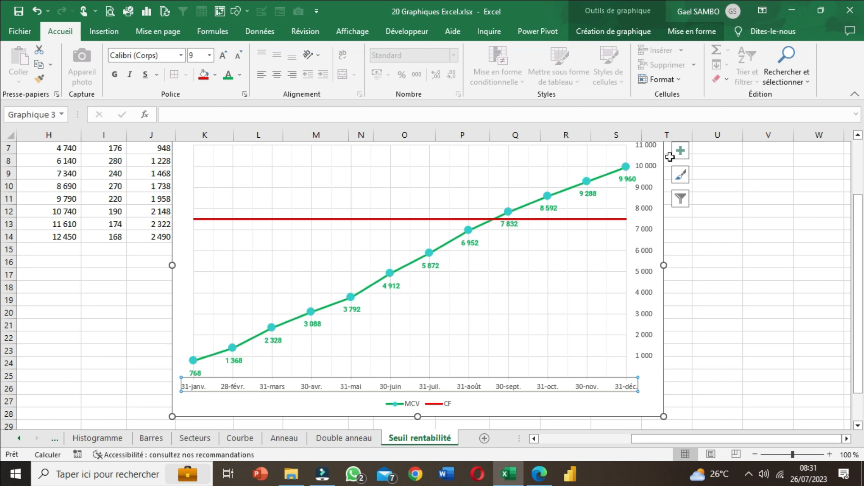
Step: Add minor gridlines for the chart's vertical value axis
{"action": "left_click", "coordinate": [648, 285]}
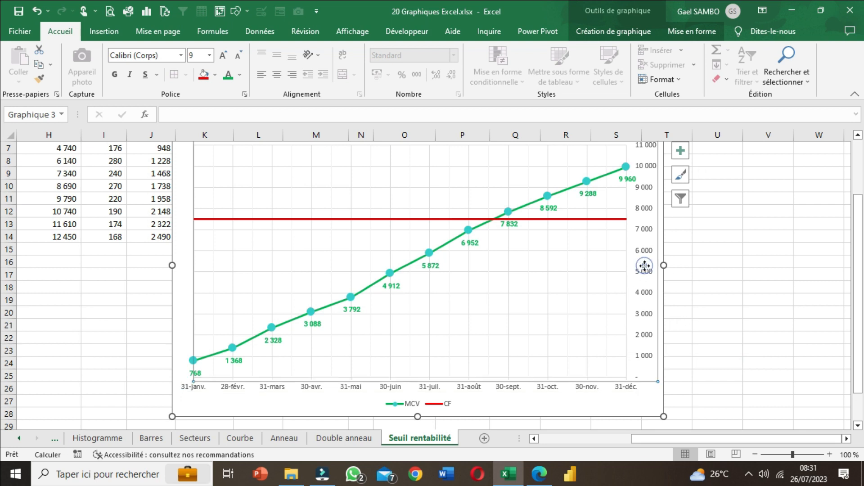
{"action": "right_click", "coordinate": [643, 249]}
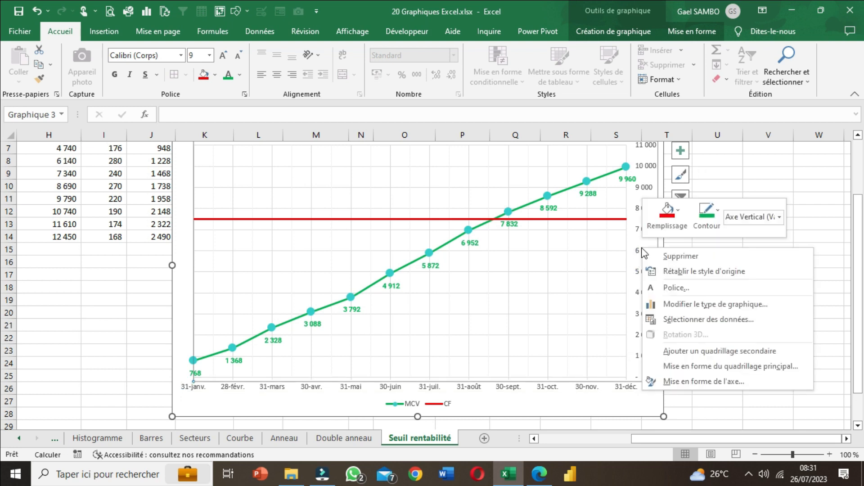
{"action": "left_click", "coordinate": [729, 352]}
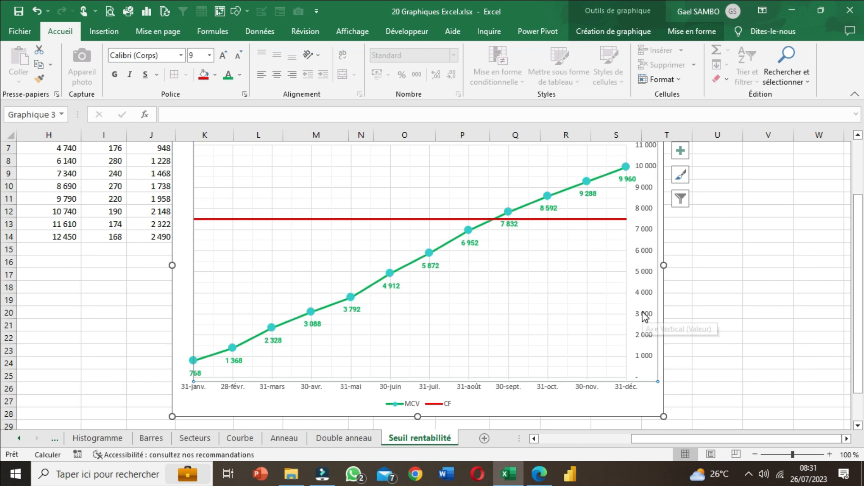
{"action": "scroll", "coordinate": [549, 310], "scroll_direction": "up", "scroll_amount": 1}
{"action": "scroll", "coordinate": [552, 311], "scroll_direction": "up", "scroll_amount": 1}
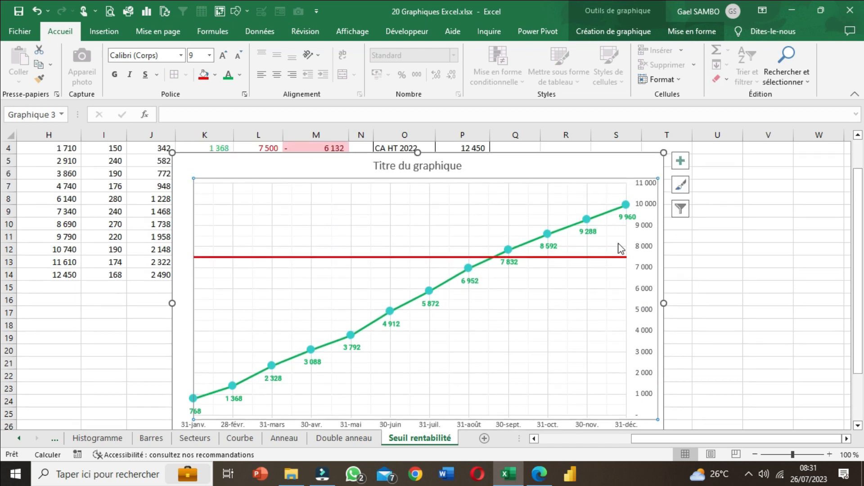
Step: Colour the date axis's minor and major gridlines with a darker grey shade from the white theme colours
{"action": "left_click", "coordinate": [569, 189]}
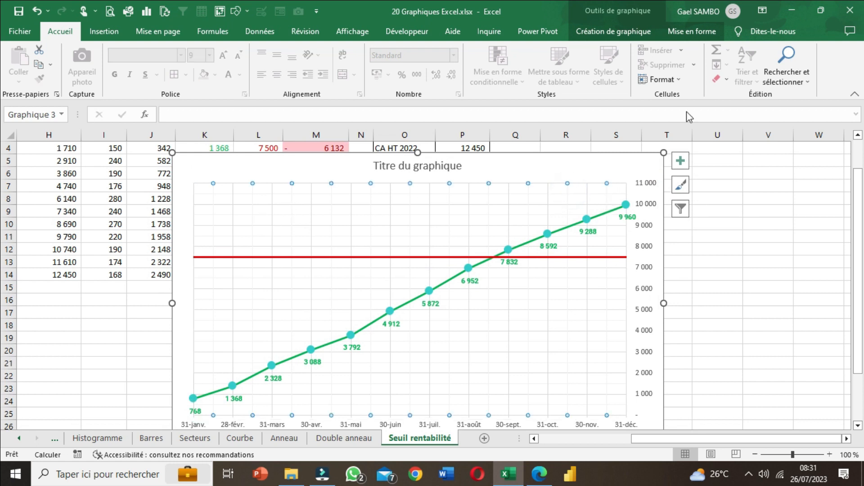
{"action": "left_click", "coordinate": [699, 30]}
{"action": "left_click", "coordinate": [397, 69]}
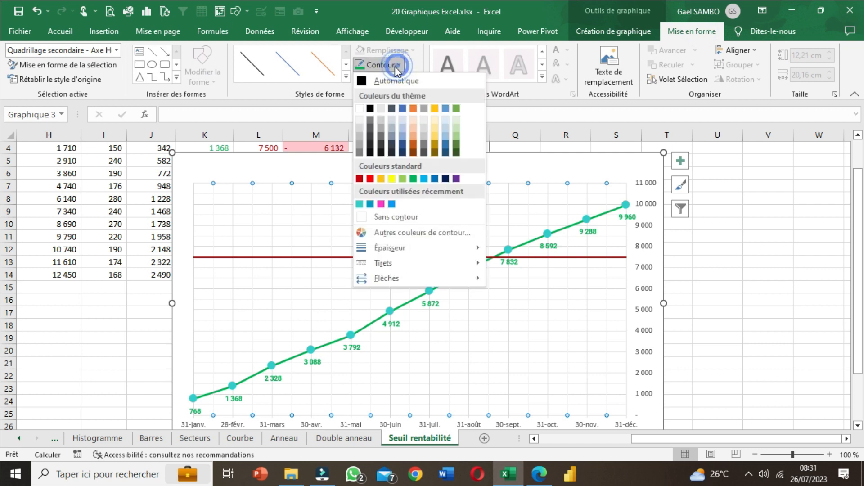
{"action": "left_click", "coordinate": [359, 144]}
{"action": "left_click", "coordinate": [549, 198]}
{"action": "left_click", "coordinate": [359, 66]}
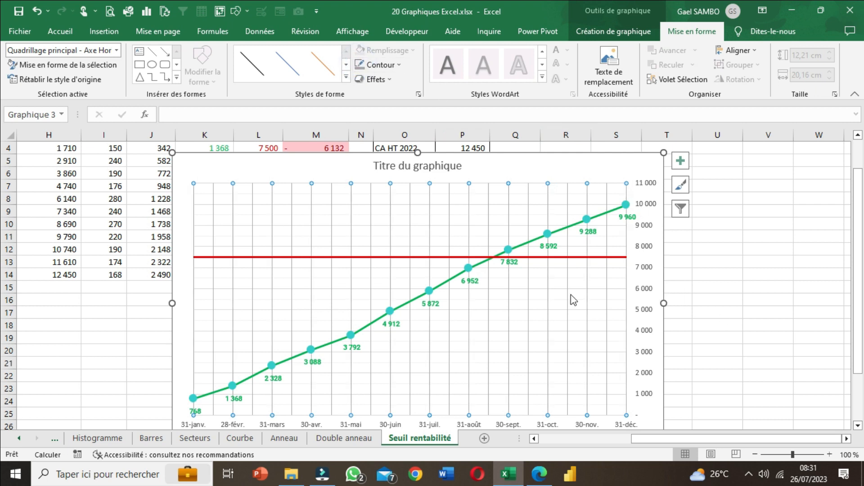
Step: Apply the same grey outline to the minor and major gridlines of the vertical value axis, and deselect the chart
{"action": "left_click", "coordinate": [623, 201]}
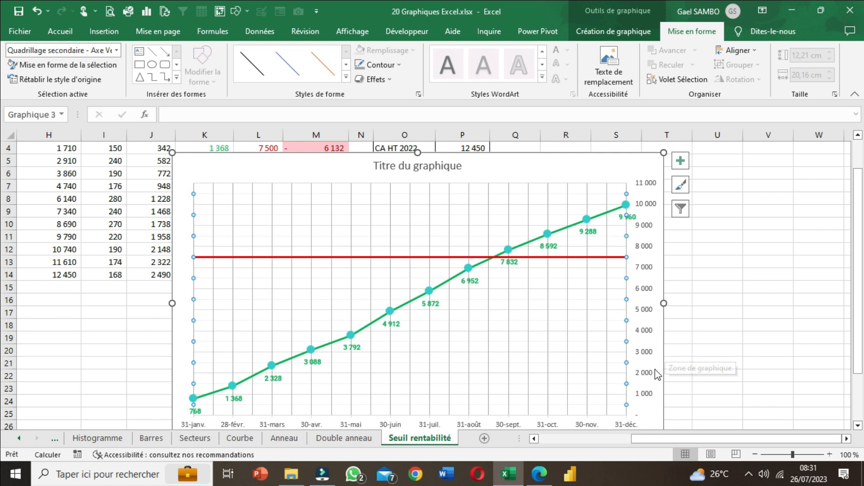
{"action": "scroll", "coordinate": [630, 358], "scroll_direction": "down", "scroll_amount": 1}
{"action": "left_click", "coordinate": [618, 242]}
{"action": "scroll", "coordinate": [604, 278], "scroll_direction": "up", "scroll_amount": 2}
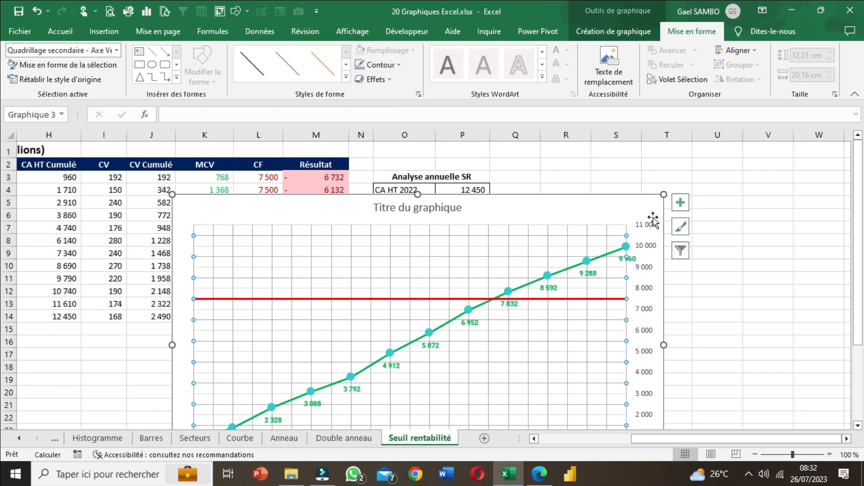
{"action": "left_click", "coordinate": [593, 246]}
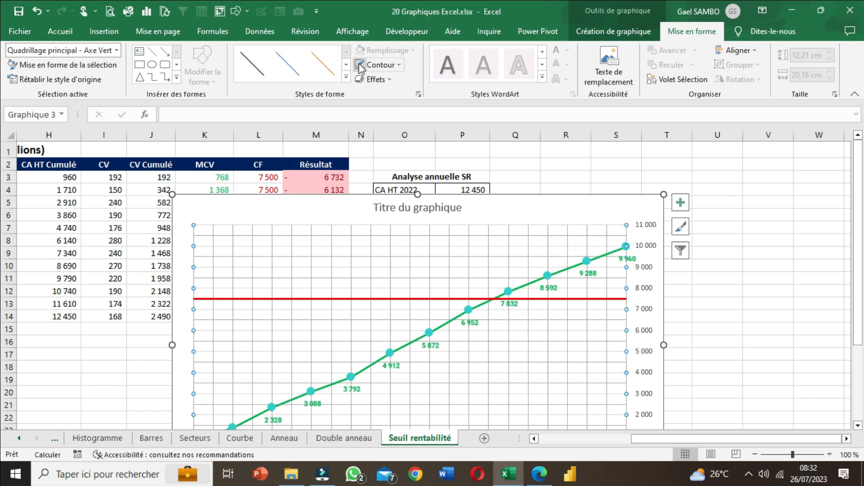
{"action": "left_click", "coordinate": [794, 284]}
Step: Resize the chart slightly from its lower corner, making it a little narrower, and deselect it
{"action": "scroll", "coordinate": [795, 281], "scroll_direction": "down", "scroll_amount": 2}
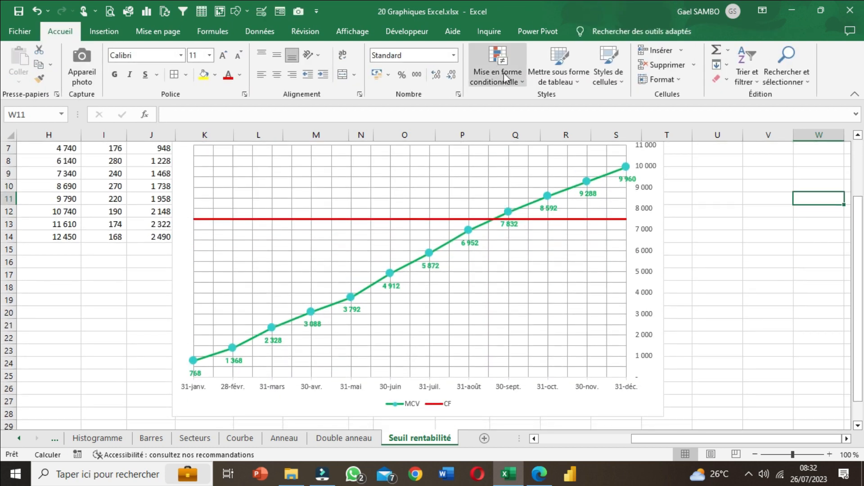
{"action": "scroll", "coordinate": [688, 301], "scroll_direction": "down", "scroll_amount": 1}
{"action": "scroll", "coordinate": [666, 306], "scroll_direction": "up", "scroll_amount": 2}
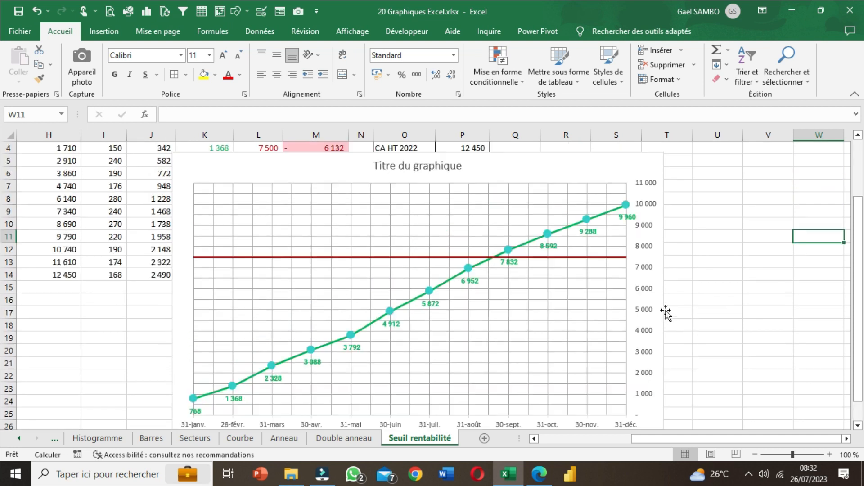
{"action": "scroll", "coordinate": [666, 300], "scroll_direction": "down", "scroll_amount": 1}
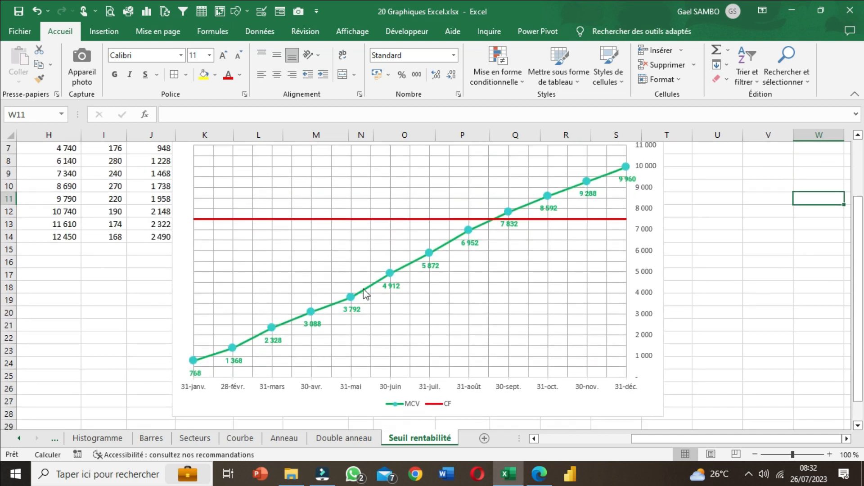
{"action": "left_click", "coordinate": [662, 414]}
{"action": "mouse_move", "coordinate": [663, 416]}
{"action": "left_mouse_down"}
{"action": "mouse_move", "coordinate": [671, 419]}
{"action": "mouse_move", "coordinate": [659, 419]}
{"action": "left_mouse_up"}
{"action": "left_click", "coordinate": [762, 342]}
Step: Move the chart below the data table so that it starts at column F in row 15
{"action": "scroll", "coordinate": [768, 340], "scroll_direction": "down", "scroll_amount": 1}
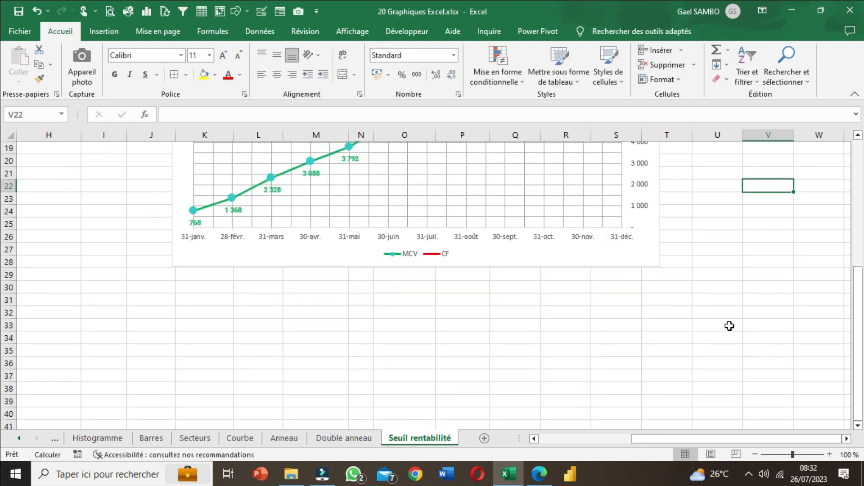
{"action": "scroll", "coordinate": [703, 329], "scroll_direction": "up", "scroll_amount": 3}
{"action": "scroll", "coordinate": [617, 321], "scroll_direction": "down", "scroll_amount": 5}
{"action": "left_click_drag", "start_coordinate": [586, 297], "coordinate": [450, 404]}
{"action": "scroll", "coordinate": [648, 284], "scroll_direction": "up", "scroll_amount": 4}
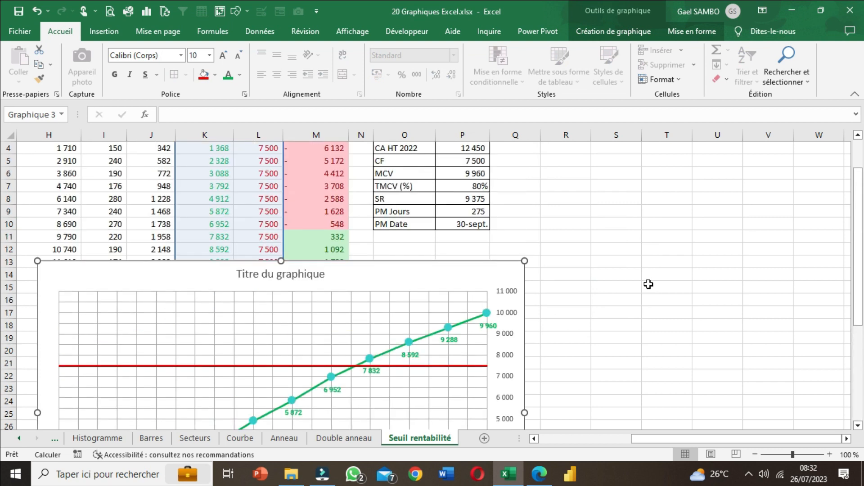
{"action": "left_click", "coordinate": [687, 364]}
{"action": "scroll", "coordinate": [687, 365], "scroll_direction": "down", "scroll_amount": 6}
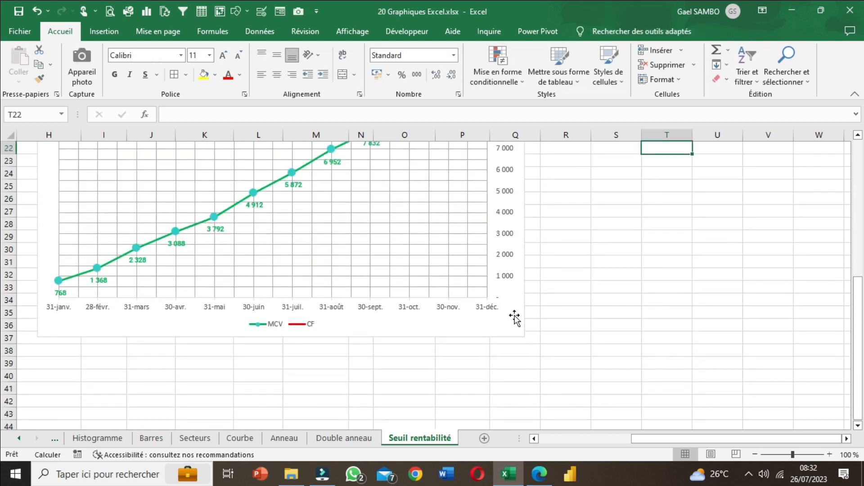
{"action": "left_click_drag", "start_coordinate": [510, 333], "coordinate": [481, 352]}
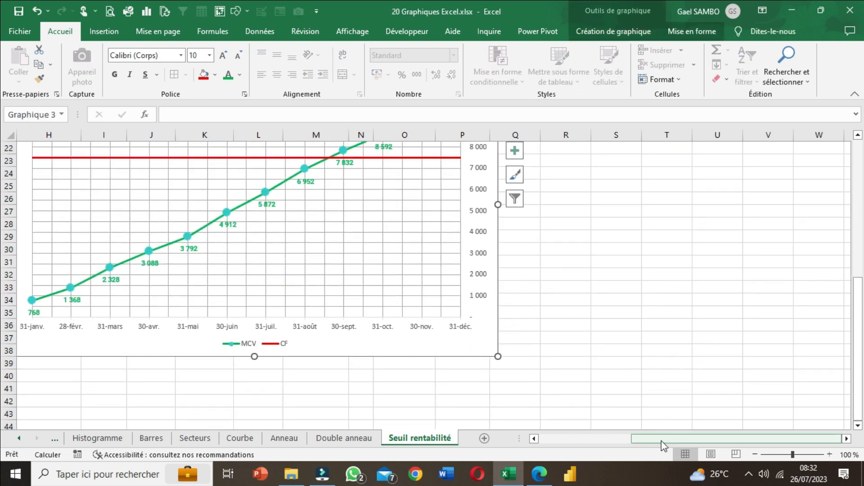
{"action": "left_click_drag", "start_coordinate": [661, 441], "coordinate": [582, 441]}
{"action": "scroll", "coordinate": [411, 241], "scroll_direction": "up", "scroll_amount": 7}
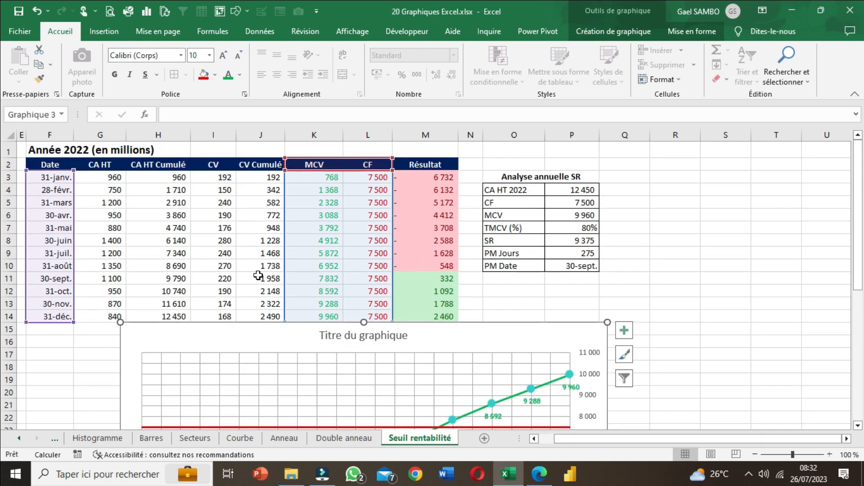
{"action": "left_click_drag", "start_coordinate": [228, 323], "coordinate": [132, 331]}
Step: Narrow the chart so that it ends at the outer edge of column M, matching the table's width, and deselect it
{"action": "scroll", "coordinate": [585, 363], "scroll_direction": "down", "scroll_amount": 7}
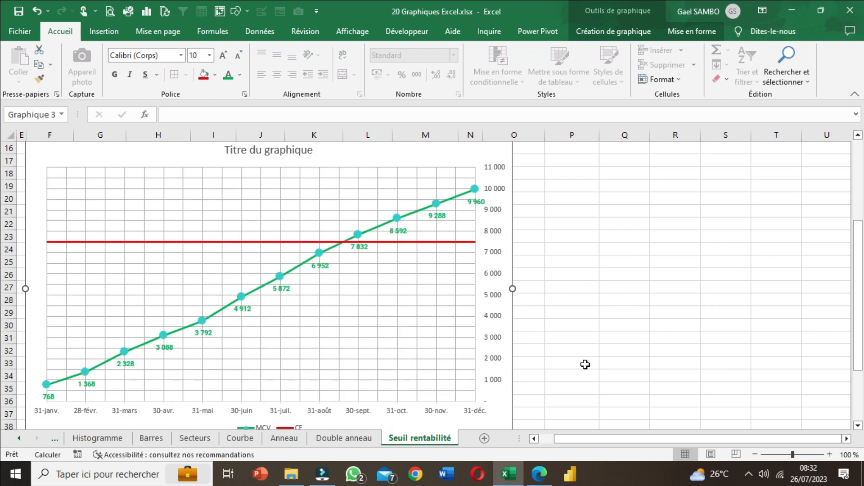
{"action": "left_click_drag", "start_coordinate": [513, 364], "coordinate": [457, 375]}
{"action": "scroll", "coordinate": [640, 316], "scroll_direction": "up", "scroll_amount": 4}
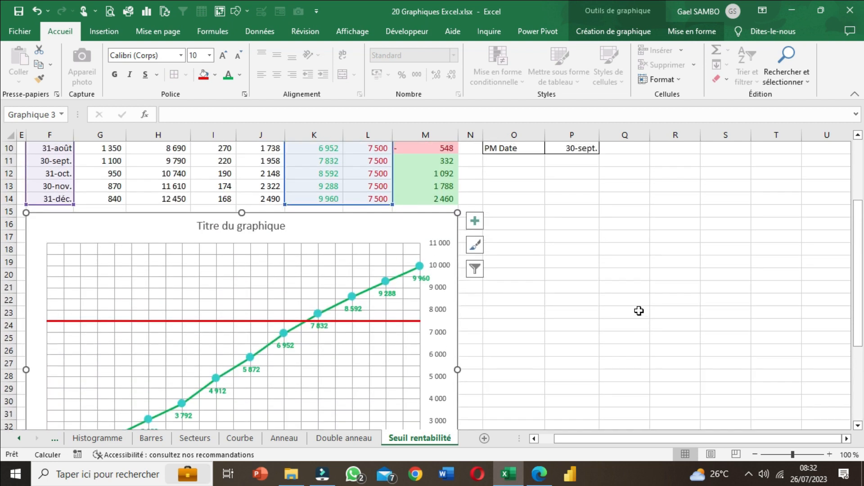
{"action": "left_click", "coordinate": [610, 308]}
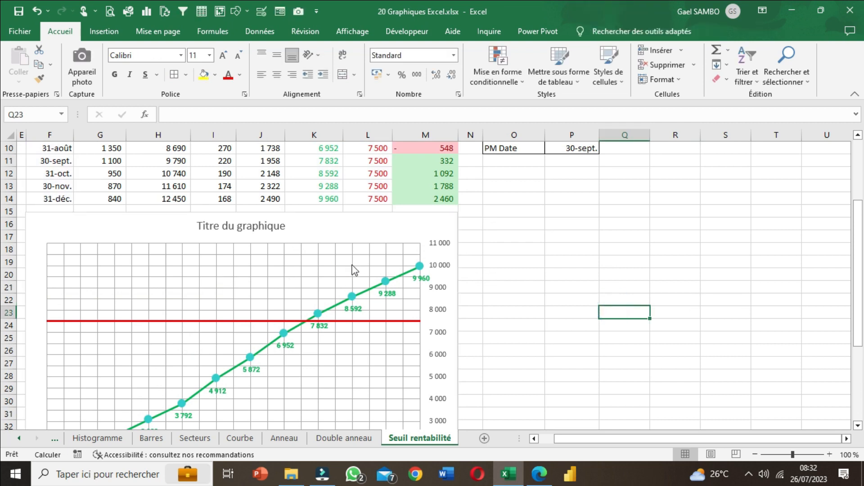
Step: Replace the chart's placeholder title with "Seuil de rentabilité 2022"
{"action": "left_click", "coordinate": [255, 226]}
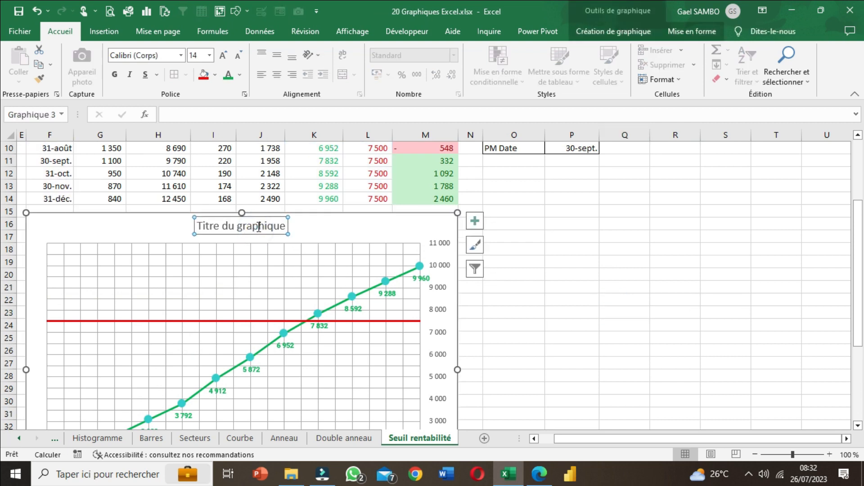
{"action": "double_click", "coordinate": [261, 226]}
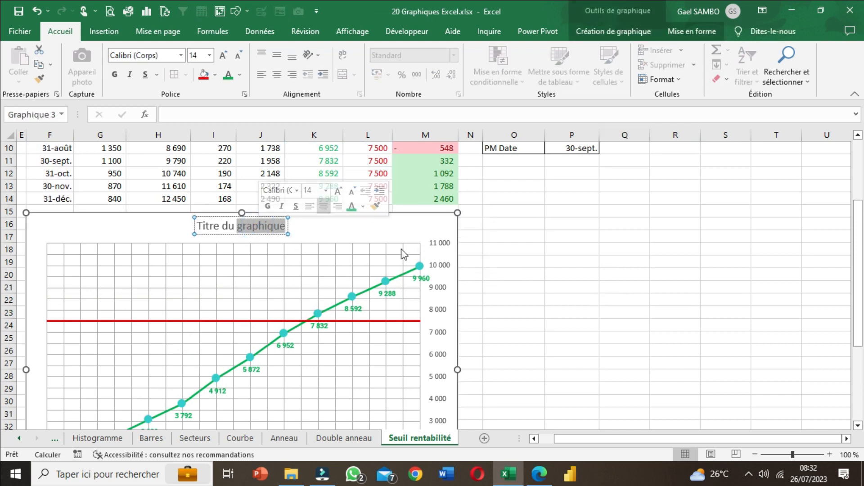
{"action": "key", "text": "BackSpace"}
{"action": "key", "text": "BackSpace"}
{"action": "key", "text": "BackSpace"}
{"action": "key", "text": "BackSpace"}
{"action": "key", "text": "BackSpace"}
{"action": "key", "text": "BackSpace"}
{"action": "key", "text": "BackSpace"}
{"action": "key", "text": "BackSpace"}
{"action": "key", "text": "BackSpace"}
{"action": "key", "text": "BackSpace"}
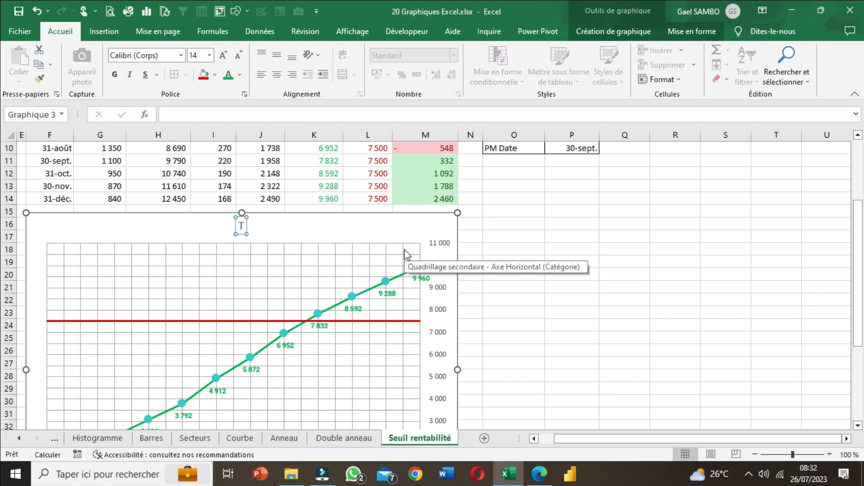
{"action": "type", "text": "Seuil de r"}
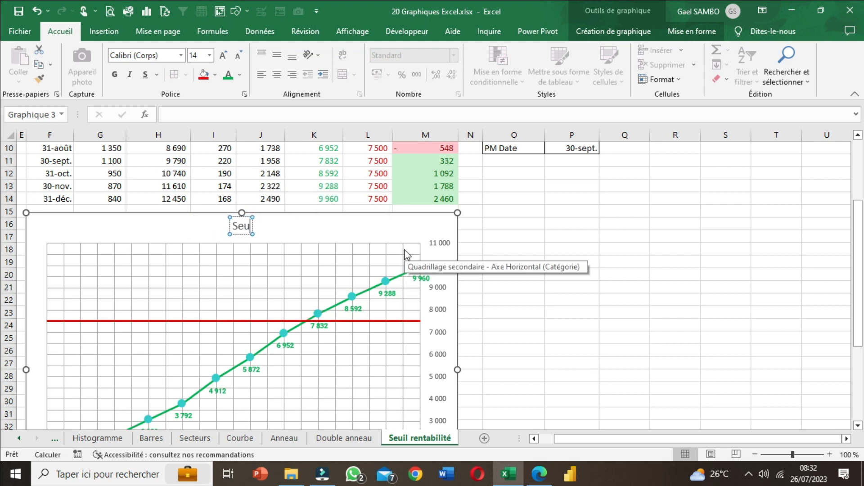
{"action": "key", "text": "BackSpace"}
{"action": "key", "text": "BackSpace"}
{"action": "key", "text": "BackSpace"}
{"action": "key", "text": "BackSpace"}
{"action": "key", "text": "BackSpace"}
{"action": "key", "text": "BackSpace"}
{"action": "key", "text": "BackSpace"}
{"action": "key", "text": "BackSpace"}
{"action": "key", "text": "BackSpace"}
{"action": "key", "text": "BackSpace"}
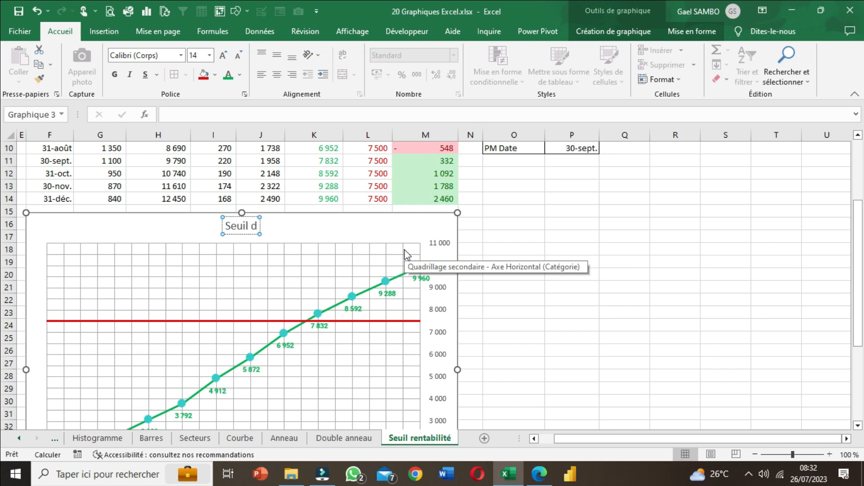
{"action": "type", "text": "Seuil de renta"}
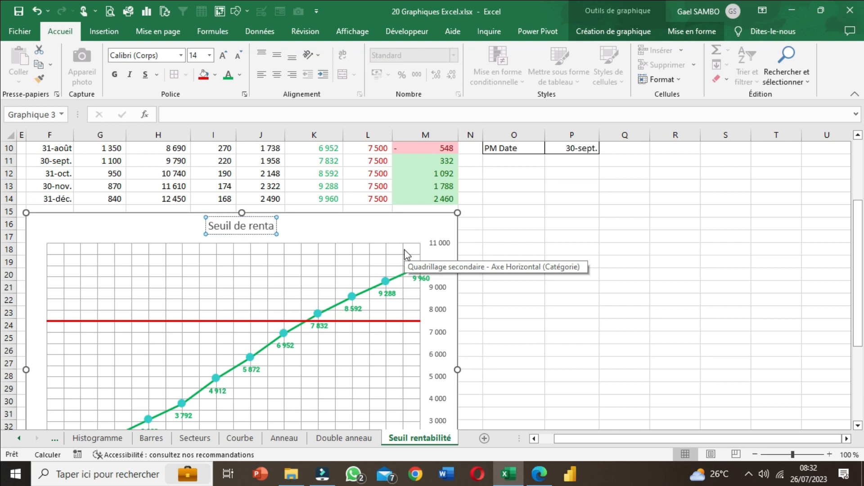
{"action": "type", "text": "bilité 2022"}
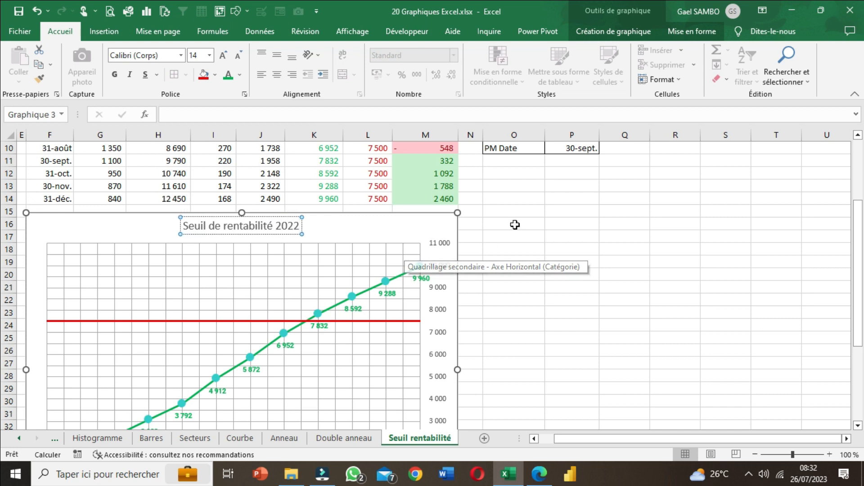
{"action": "left_click", "coordinate": [512, 279]}
Step: Make the chart title bold and set its font to Roboto
{"action": "left_click", "coordinate": [224, 228]}
{"action": "left_click", "coordinate": [114, 75]}
{"action": "left_click", "coordinate": [165, 55]}
{"action": "type", "text": "Roboto"}
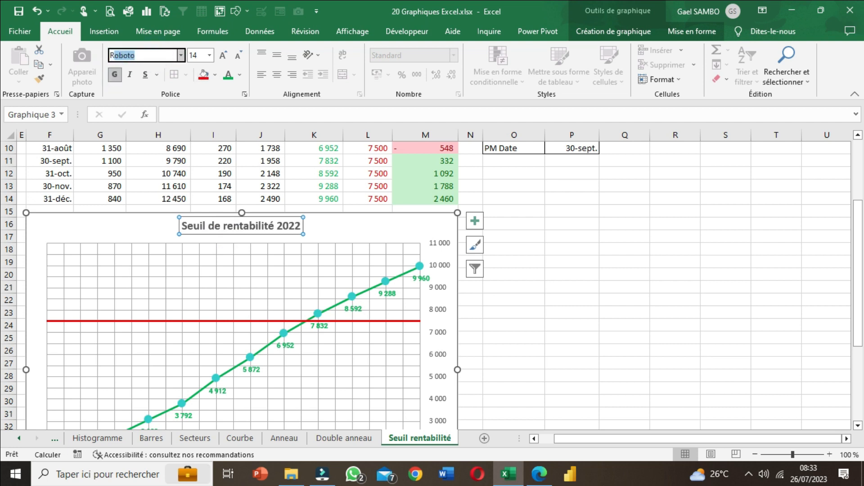
{"action": "key", "text": "Return"}
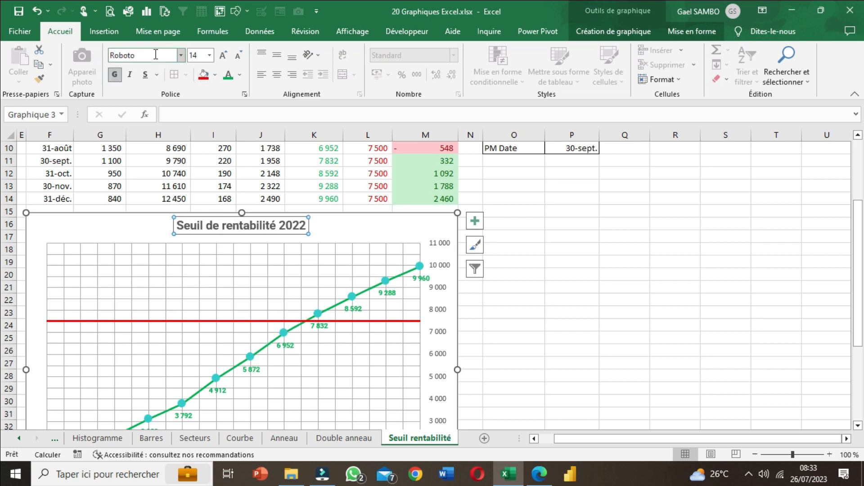
Step: Colour the chart title blue and set its font size to 18
{"action": "left_click", "coordinate": [239, 75]}
{"action": "left_click", "coordinate": [260, 215]}
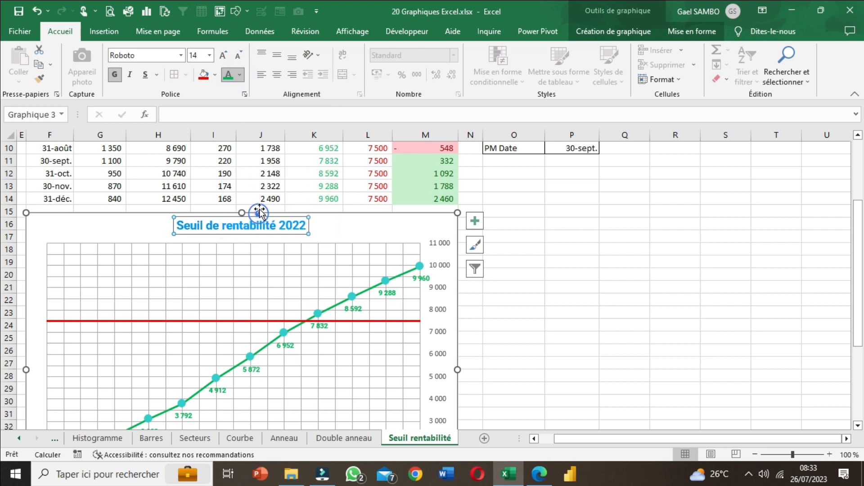
{"action": "left_click", "coordinate": [227, 56]}
{"action": "left_click", "coordinate": [227, 57]}
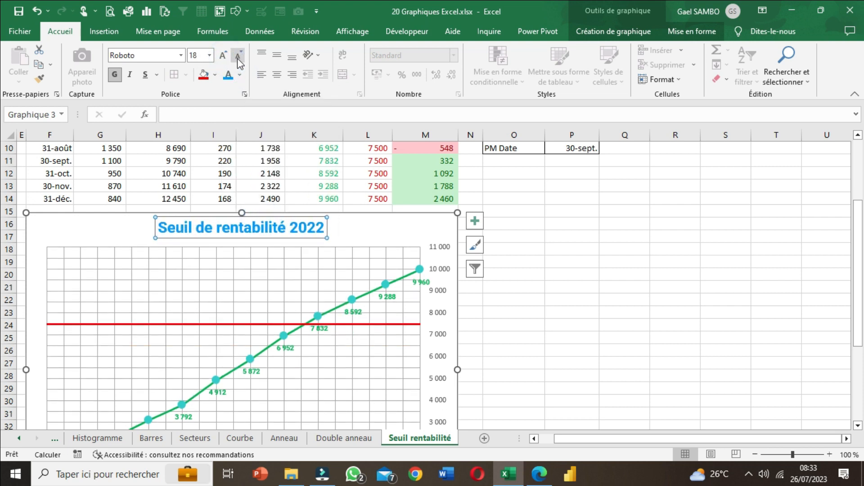
{"action": "left_click", "coordinate": [238, 56]}
{"action": "left_click", "coordinate": [222, 56]}
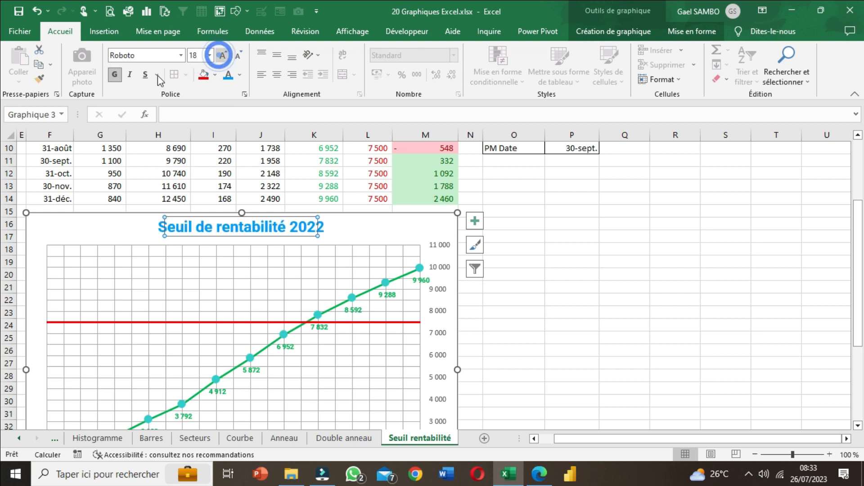
Step: Apply a double underline to the chart title, remove its bold formatting and deselect the chart
{"action": "left_click", "coordinate": [145, 75]}
{"action": "left_click", "coordinate": [157, 75]}
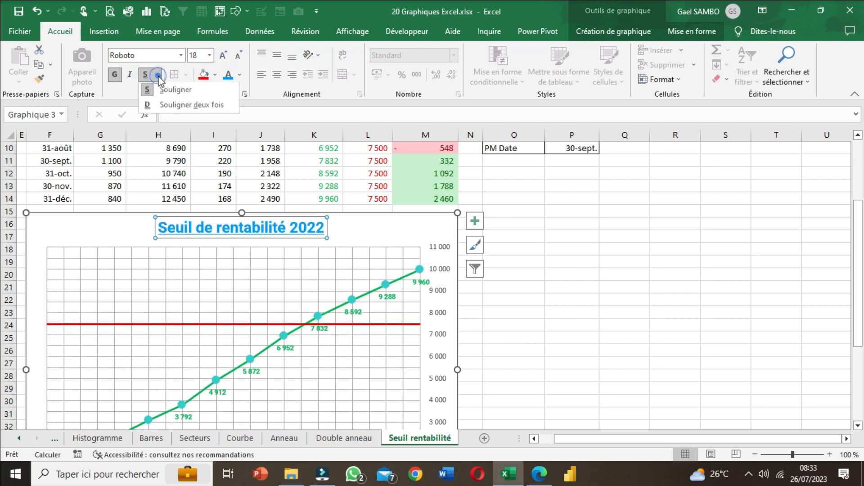
{"action": "left_click", "coordinate": [168, 106]}
{"action": "left_click", "coordinate": [678, 310]}
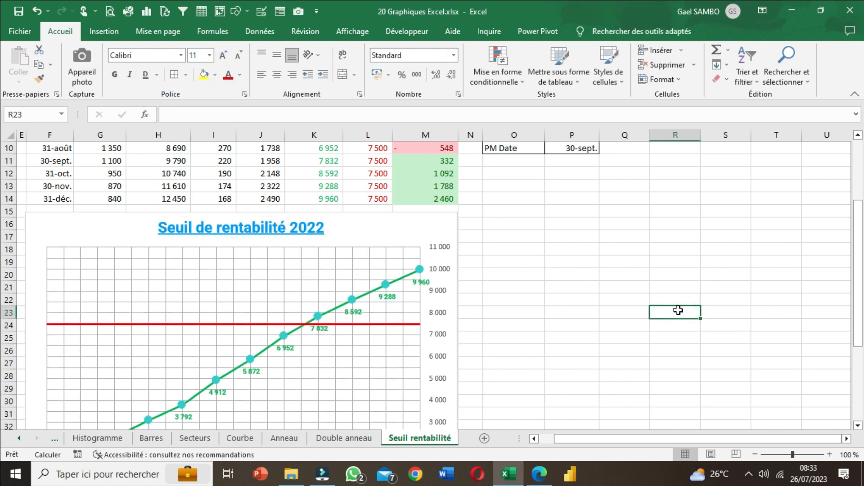
{"action": "left_click", "coordinate": [286, 232]}
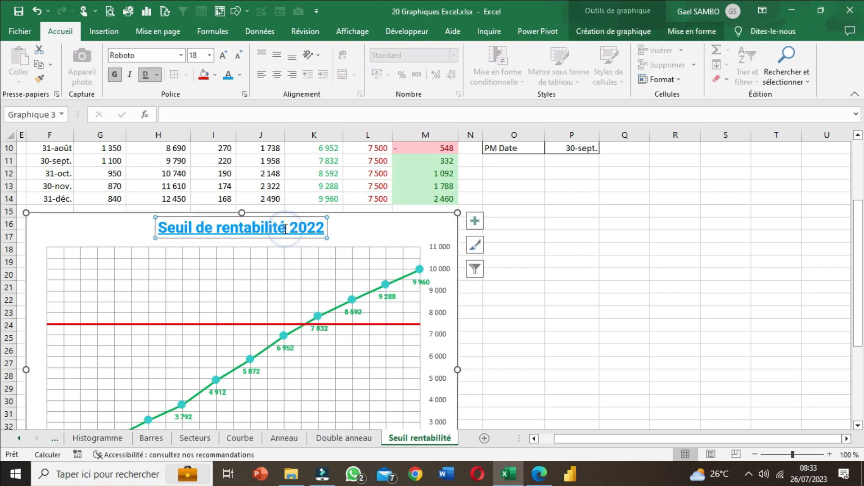
{"action": "left_click", "coordinate": [590, 236]}
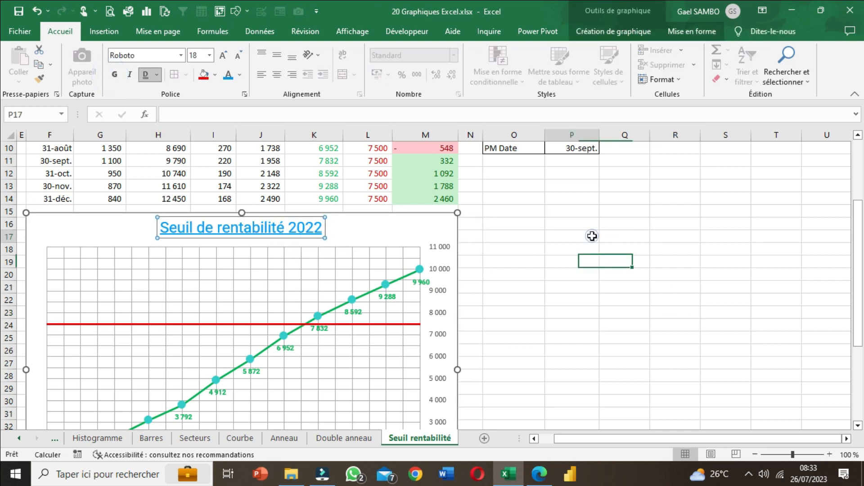
Step: Review the chart's full layout, axes and legend together with the data table above it
{"action": "scroll", "coordinate": [623, 244], "scroll_direction": "down", "scroll_amount": 3}
{"action": "scroll", "coordinate": [624, 247], "scroll_direction": "up", "scroll_amount": 4}
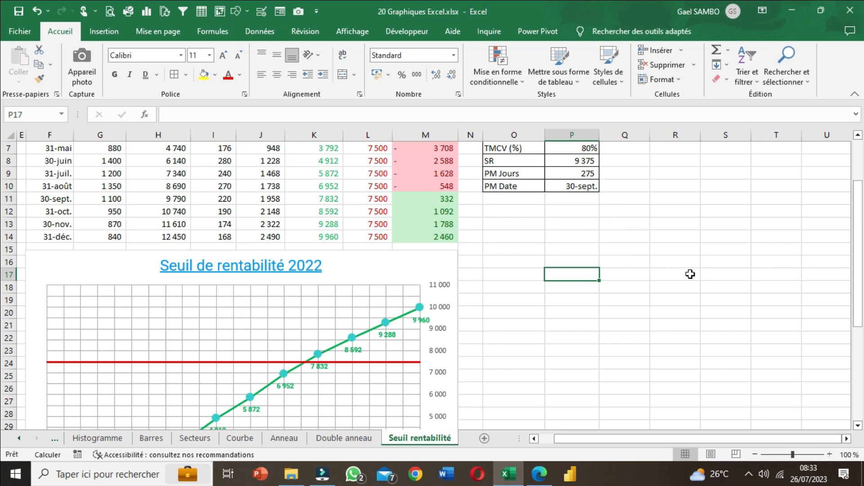
{"action": "left_click", "coordinate": [617, 246]}
{"action": "scroll", "coordinate": [617, 246], "scroll_direction": "up", "scroll_amount": 2}
{"action": "left_click", "coordinate": [615, 331]}
{"action": "scroll", "coordinate": [562, 284], "scroll_direction": "down", "scroll_amount": 5}
{"action": "scroll", "coordinate": [585, 271], "scroll_direction": "down", "scroll_amount": 4}
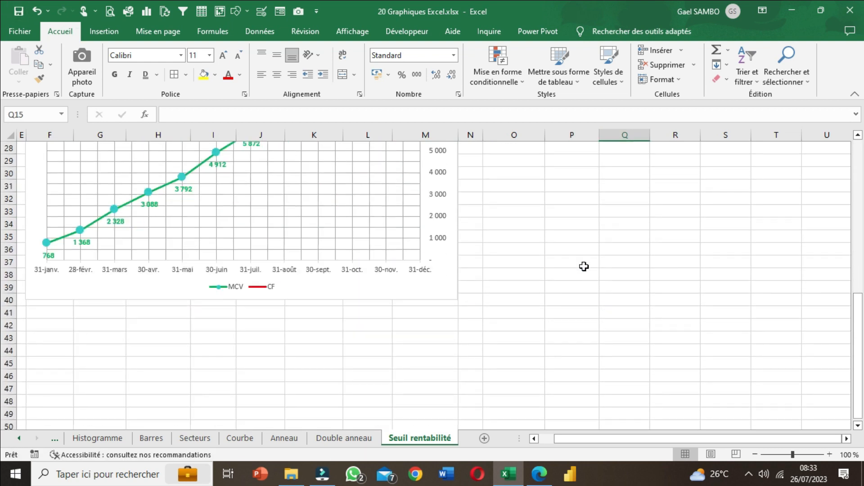
{"action": "scroll", "coordinate": [583, 266], "scroll_direction": "up", "scroll_amount": 6}
{"action": "scroll", "coordinate": [581, 262], "scroll_direction": "up", "scroll_amount": 3}
{"action": "scroll", "coordinate": [576, 252], "scroll_direction": "down", "scroll_amount": 3}
{"action": "scroll", "coordinate": [576, 252], "scroll_direction": "down", "scroll_amount": 4}
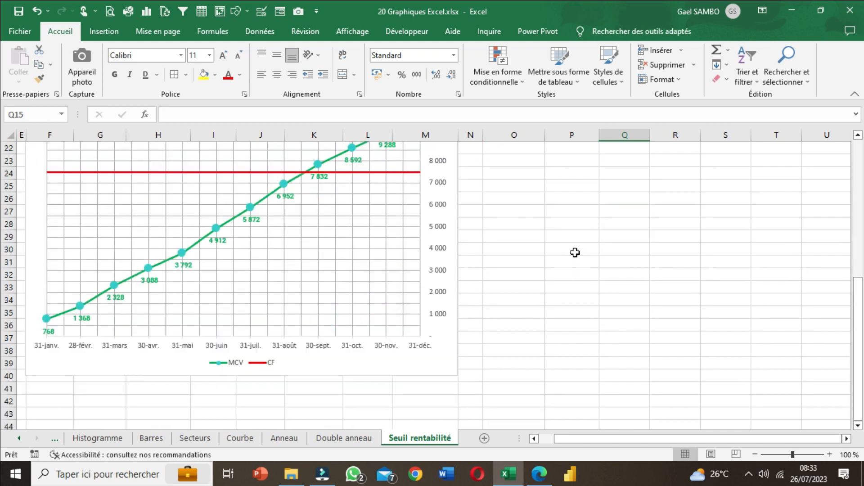
{"action": "scroll", "coordinate": [576, 252], "scroll_direction": "up", "scroll_amount": 5}
Step: Hide the worksheet gridlines on the Seuil rentabilité sheet
{"action": "left_click", "coordinate": [347, 31]}
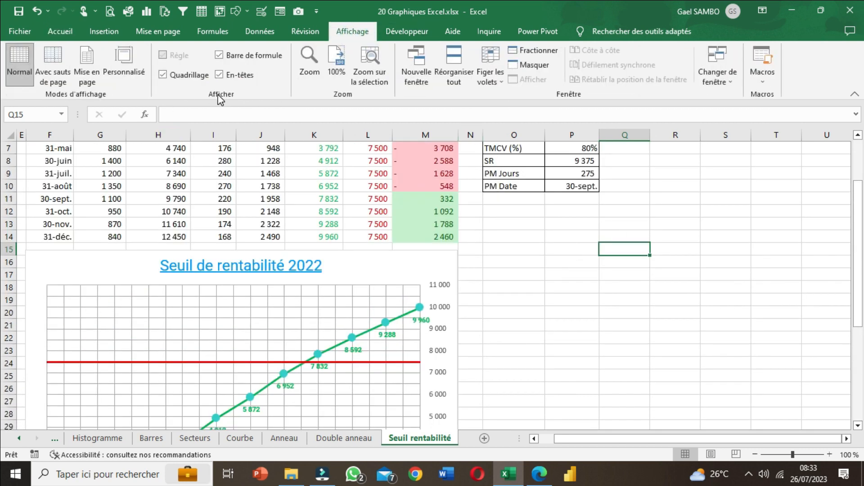
{"action": "left_click", "coordinate": [185, 80]}
{"action": "scroll", "coordinate": [450, 198], "scroll_direction": "up", "scroll_amount": 2}
{"action": "scroll", "coordinate": [457, 199], "scroll_direction": "down", "scroll_amount": 3}
{"action": "scroll", "coordinate": [457, 199], "scroll_direction": "up", "scroll_amount": 3}
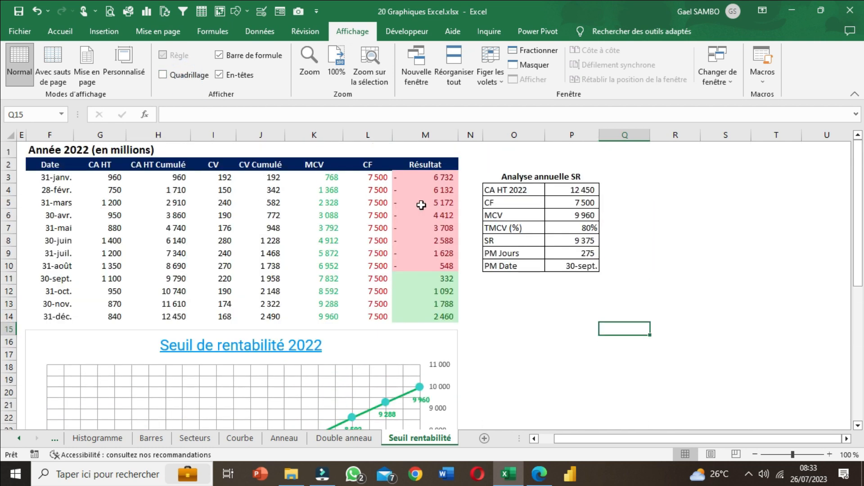
Step: Hide the formula bar, and switch the row and column headings off and back on
{"action": "left_click", "coordinate": [226, 77]}
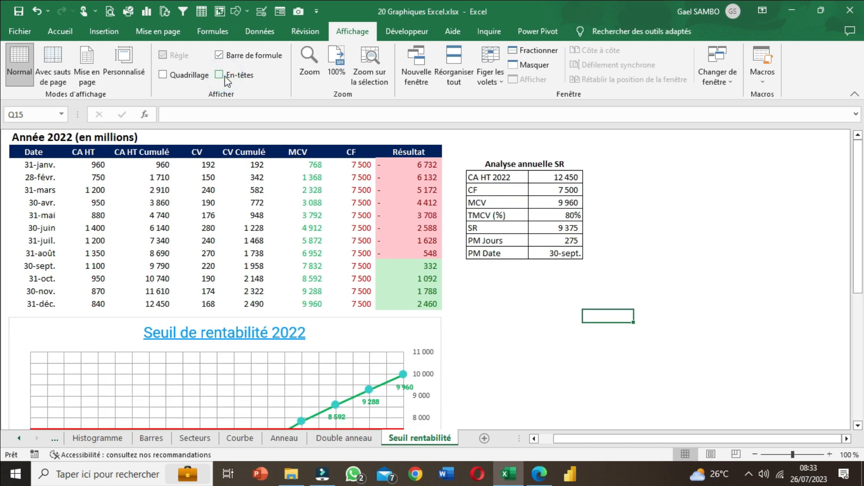
{"action": "left_click", "coordinate": [238, 58]}
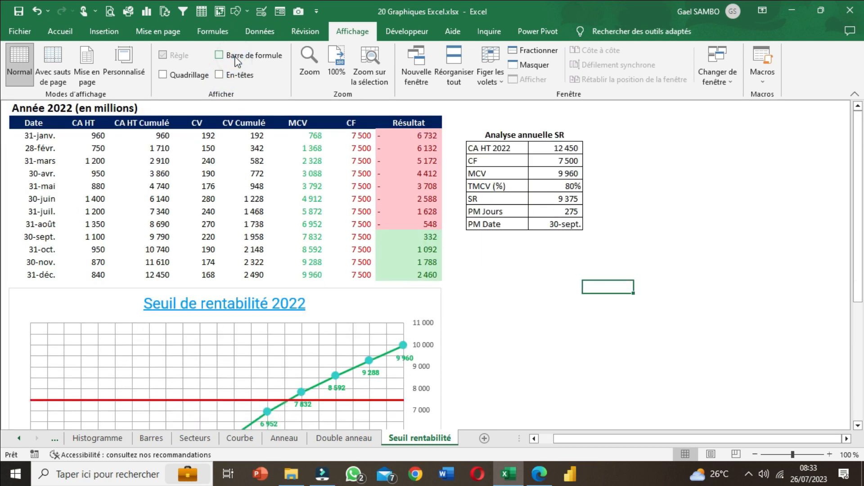
{"action": "left_click", "coordinate": [220, 75]}
Step: Widen column E slightly and set the ribbon to auto-hide so the sheet fills the screen
{"action": "left_click_drag", "start_coordinate": [26, 107], "coordinate": [31, 107]}
{"action": "left_click", "coordinate": [762, 10]}
{"action": "left_click", "coordinate": [792, 19]}
{"action": "left_click", "coordinate": [793, 225]}
Step: Widen the chart slightly to just past the outer edge of column M and deselect it
{"action": "scroll", "coordinate": [666, 227], "scroll_direction": "down", "scroll_amount": 3}
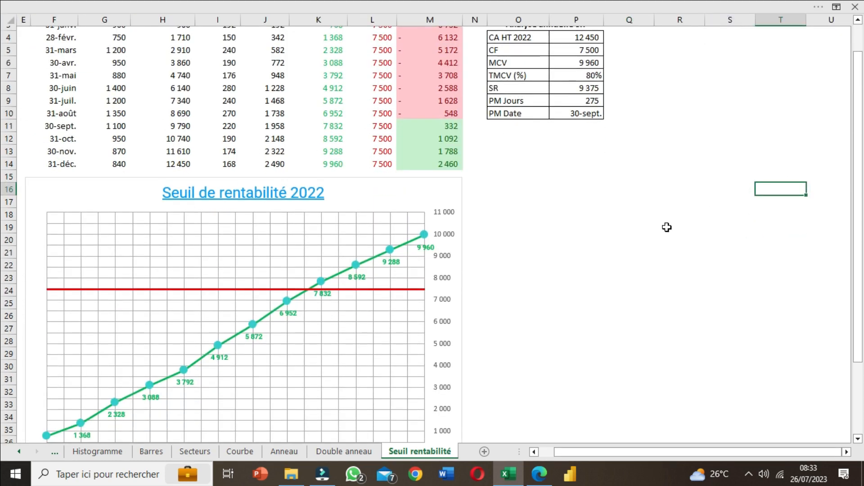
{"action": "left_click", "coordinate": [459, 407]}
{"action": "mouse_move", "coordinate": [462, 410]}
{"action": "left_mouse_down"}
{"action": "mouse_move", "coordinate": [481, 406]}
{"action": "mouse_move", "coordinate": [466, 407]}
{"action": "left_mouse_up"}
{"action": "left_click", "coordinate": [603, 309]}
{"action": "scroll", "coordinate": [602, 293], "scroll_direction": "up", "scroll_amount": 3}
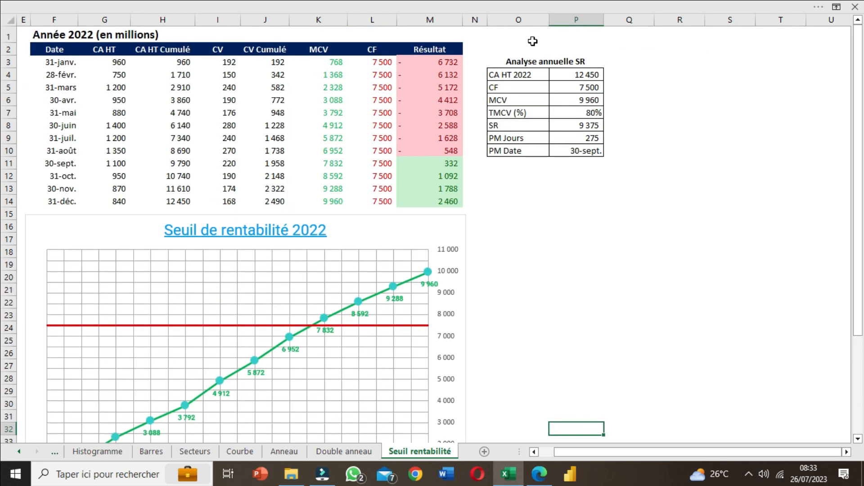
Step: Examine the SR and PM Date figures in the annual analysis table alongside the break-even chart
{"action": "left_click", "coordinate": [508, 61]}
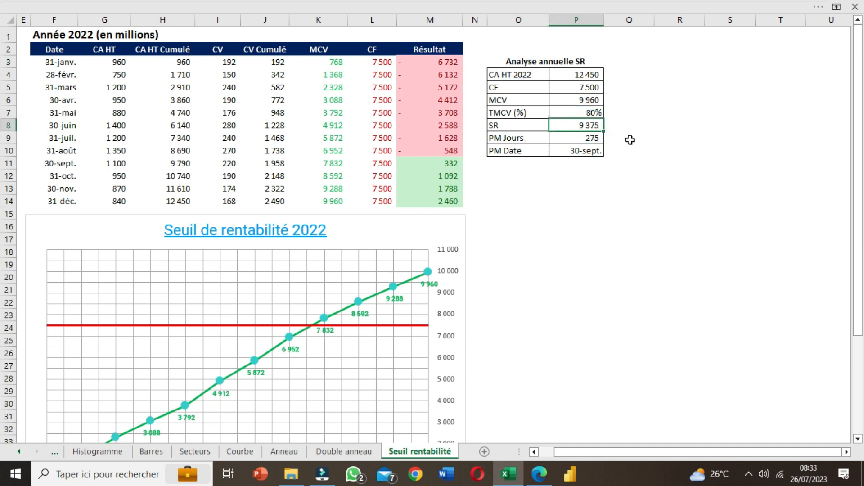
{"action": "left_click", "coordinate": [587, 151]}
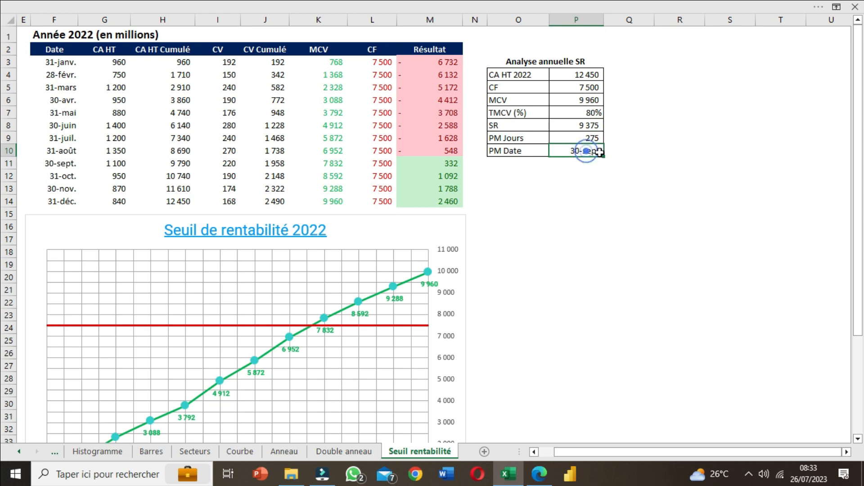
{"action": "scroll", "coordinate": [595, 149], "scroll_direction": "down", "scroll_amount": 3}
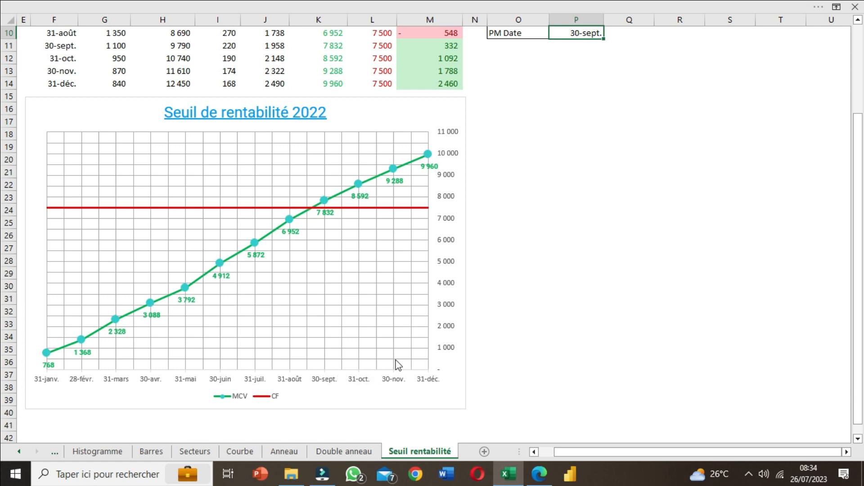
{"action": "scroll", "coordinate": [540, 265], "scroll_direction": "up", "scroll_amount": 2}
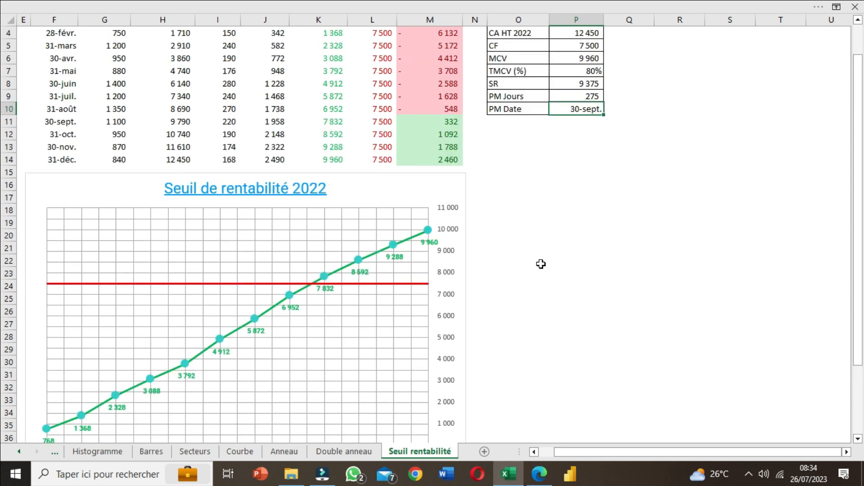
{"action": "scroll", "coordinate": [500, 259], "scroll_direction": "down", "scroll_amount": 4}
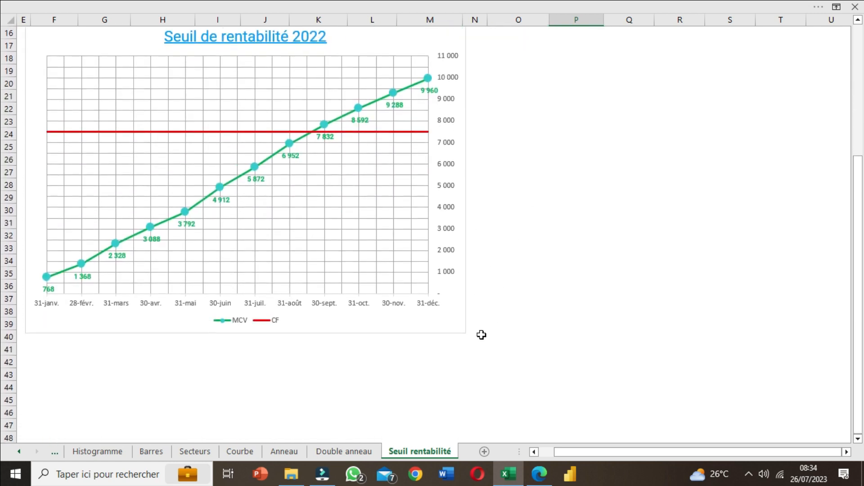
{"action": "left_click", "coordinate": [464, 336]}
{"action": "scroll", "coordinate": [575, 191], "scroll_direction": "up", "scroll_amount": 5}
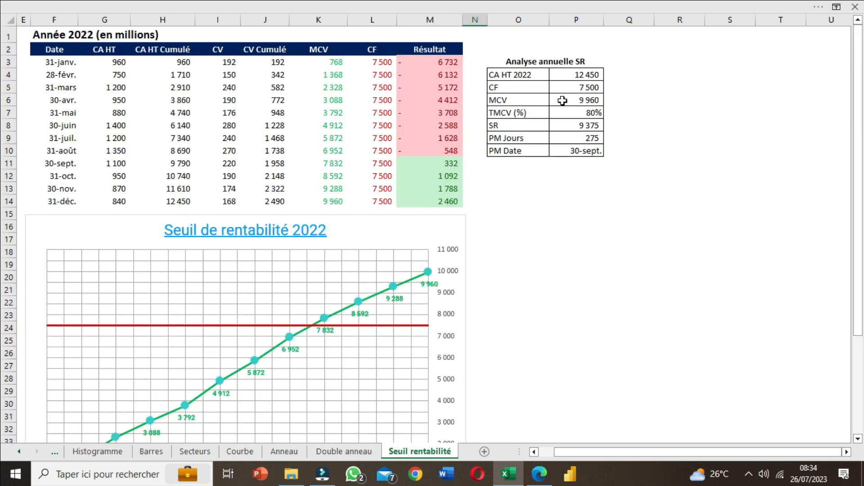
{"action": "left_click_drag", "start_coordinate": [505, 73], "coordinate": [591, 172]}
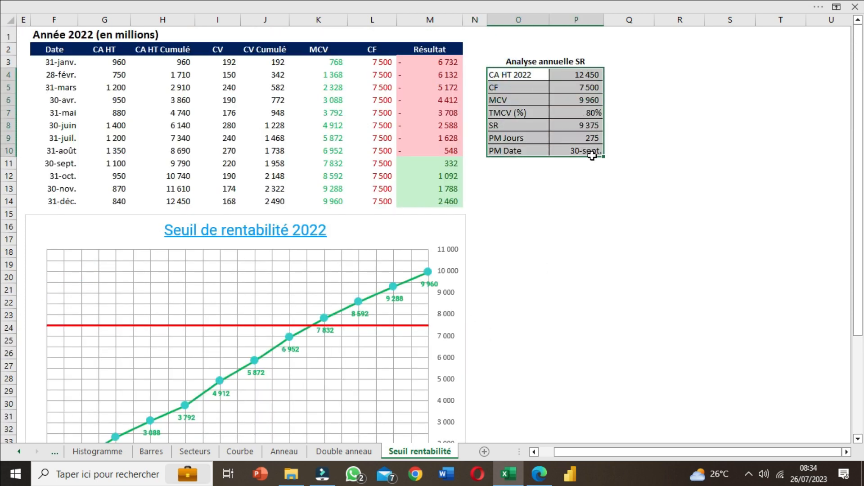
{"action": "left_click_drag", "start_coordinate": [500, 62], "coordinate": [583, 154]}
{"action": "scroll", "coordinate": [524, 150], "scroll_direction": "down", "scroll_amount": 4}
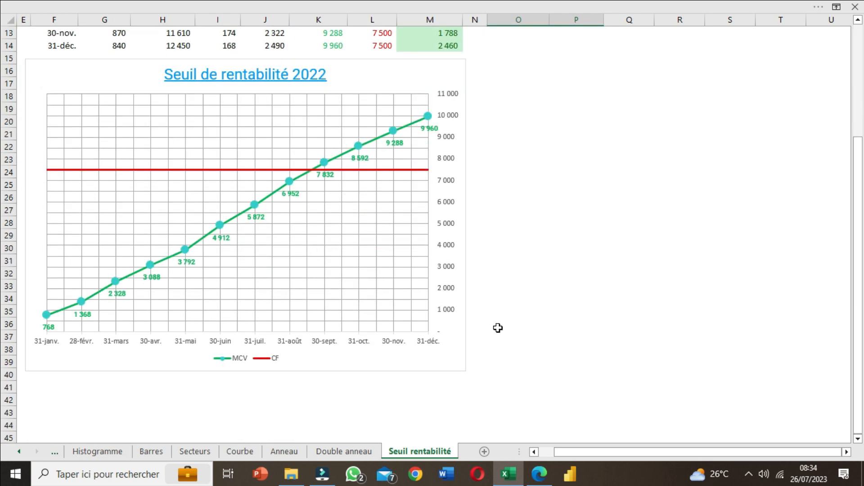
{"action": "left_click", "coordinate": [460, 323]}
{"action": "scroll", "coordinate": [536, 154], "scroll_direction": "up", "scroll_amount": 4}
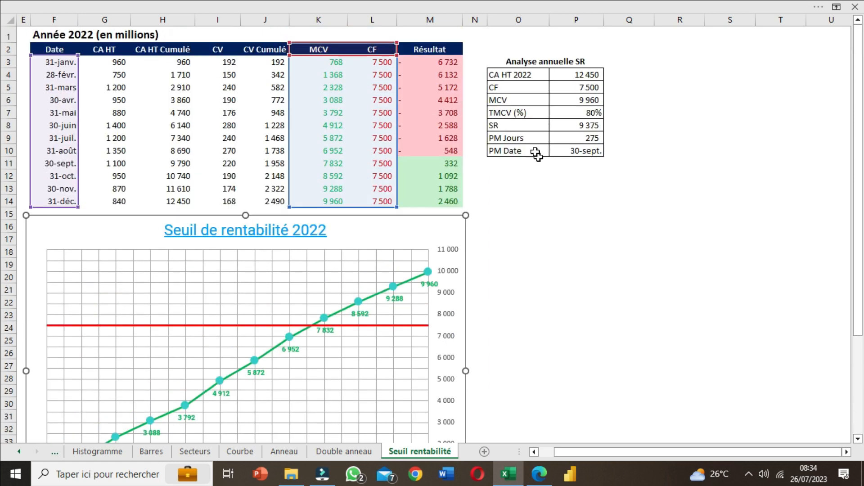
Step: Compare the annual analysis table, especially CA HT 2022, with the monthly CA HT values in G3:G14
{"action": "left_click_drag", "start_coordinate": [499, 76], "coordinate": [582, 149]}
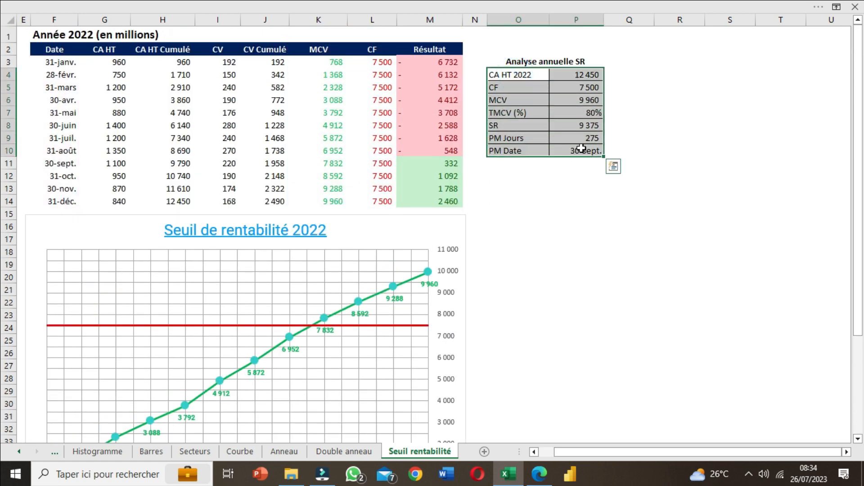
{"action": "left_click_drag", "start_coordinate": [542, 74], "coordinate": [588, 75]}
{"action": "left_click", "coordinate": [587, 74]}
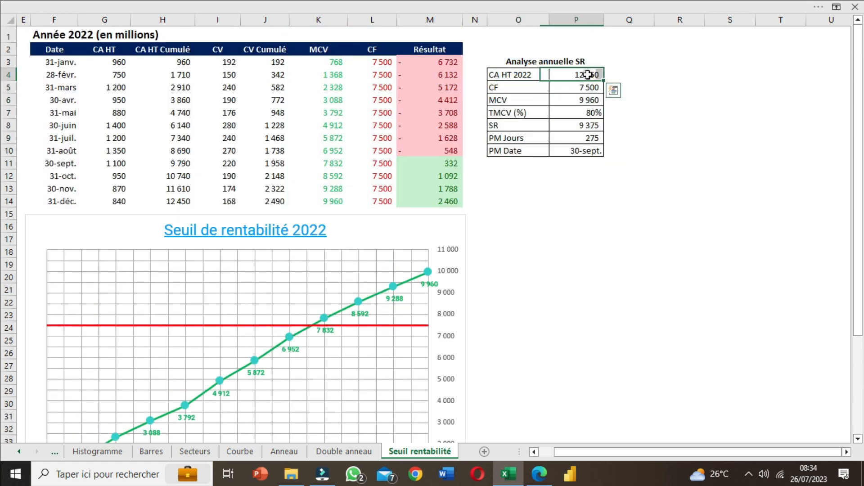
{"action": "left_click_drag", "start_coordinate": [112, 60], "coordinate": [119, 204]}
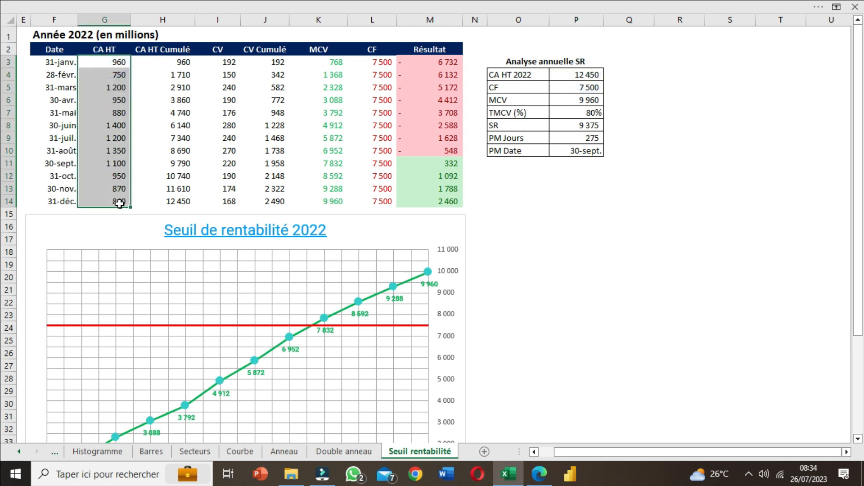
{"action": "left_click_drag", "start_coordinate": [509, 75], "coordinate": [589, 151]}
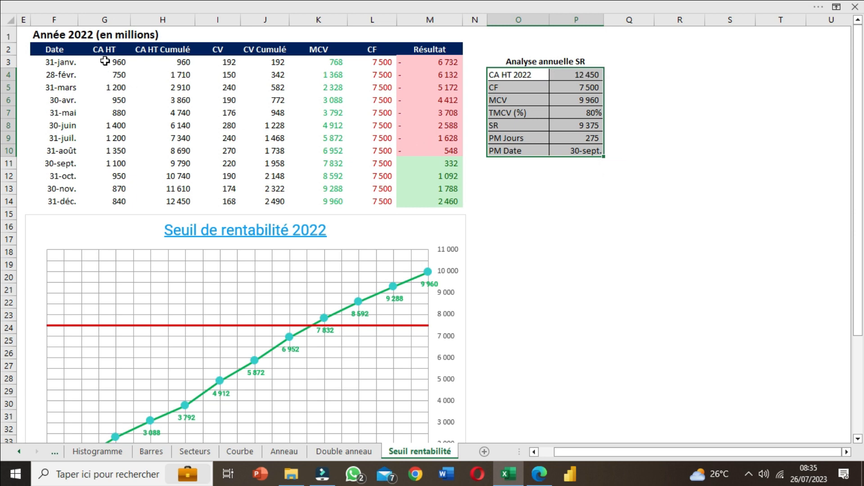
{"action": "left_click_drag", "start_coordinate": [105, 62], "coordinate": [110, 72]}
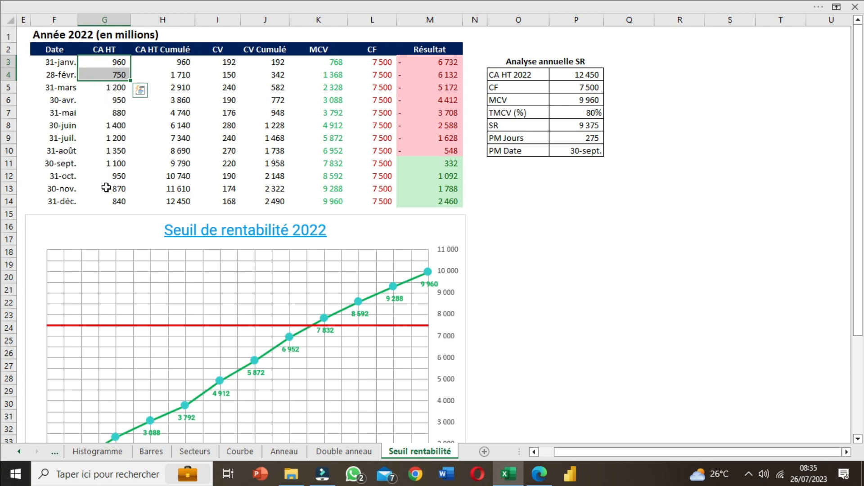
{"action": "left_click_drag", "start_coordinate": [111, 62], "coordinate": [120, 201]}
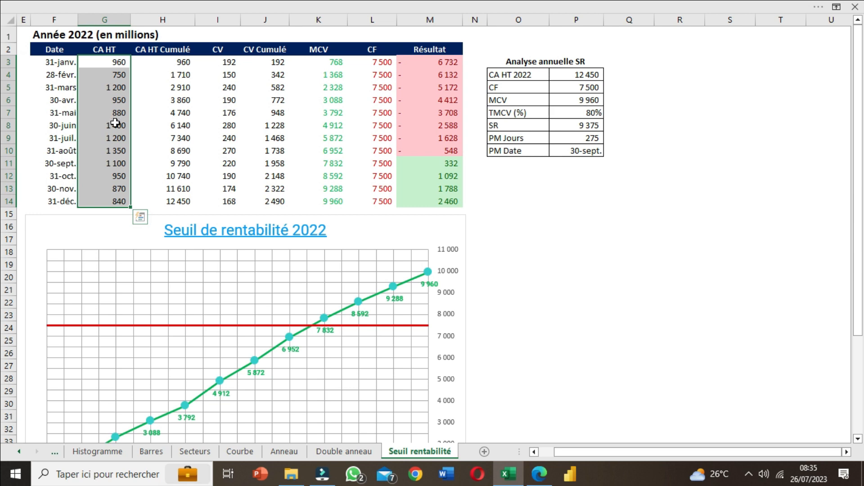
Step: Check the 30-sept. row from CA HT to Résultat against PM Jours, PM Date and the chart's crossing point
{"action": "left_click_drag", "start_coordinate": [118, 126], "coordinate": [123, 163]}
{"action": "left_click", "coordinate": [111, 162]}
{"action": "left_click_drag", "start_coordinate": [62, 163], "coordinate": [443, 163]}
{"action": "left_click", "coordinate": [443, 163]}
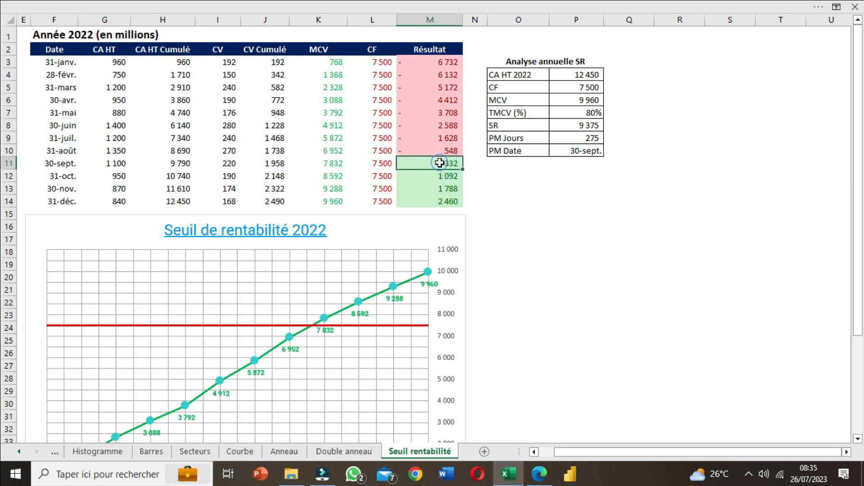
{"action": "double_click", "coordinate": [441, 163]}
{"action": "key", "text": "Escape"}
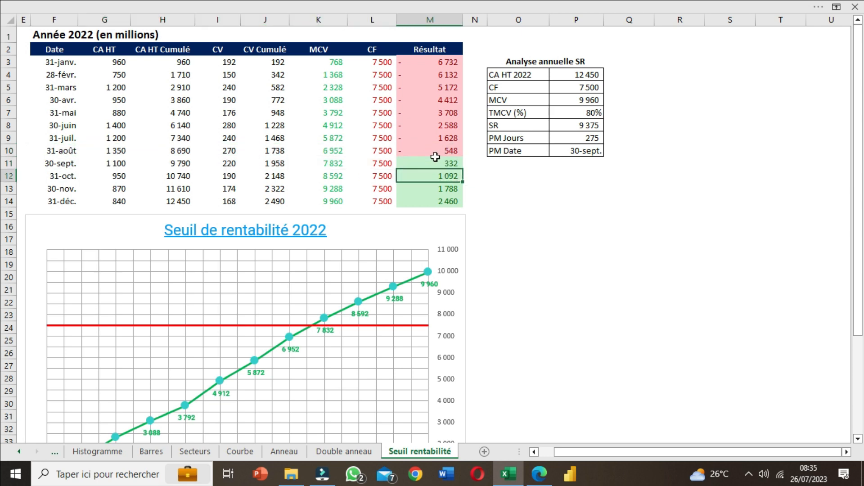
{"action": "left_click", "coordinate": [115, 163]}
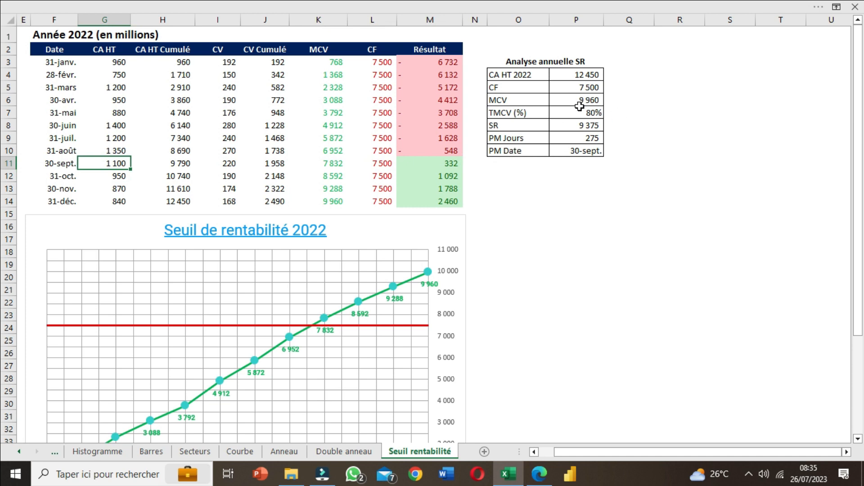
{"action": "left_click", "coordinate": [592, 138]}
{"action": "left_click", "coordinate": [586, 152]}
{"action": "scroll", "coordinate": [364, 288], "scroll_direction": "down", "scroll_amount": 2}
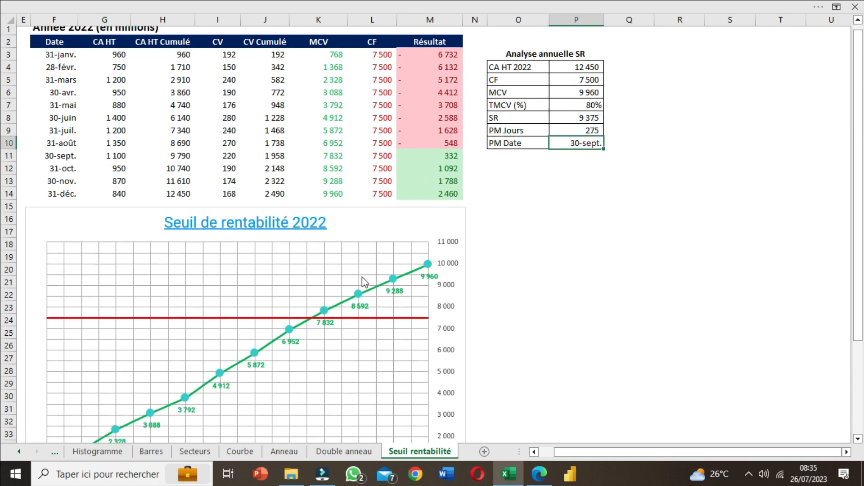
Step: Examine the monthly CA HT values in G3:G14 and their cumulative amount on the 31-déc. row
{"action": "scroll", "coordinate": [338, 249], "scroll_direction": "up", "scroll_amount": 2}
{"action": "left_click_drag", "start_coordinate": [117, 61], "coordinate": [119, 203]}
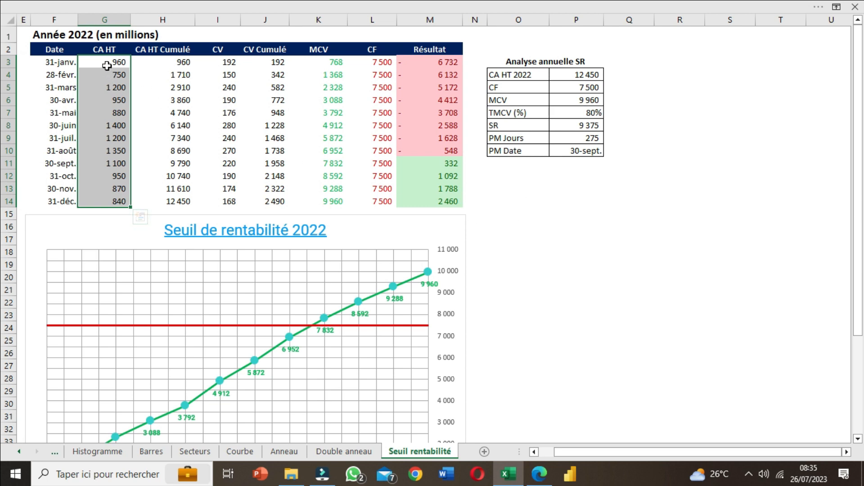
{"action": "left_click", "coordinate": [183, 200]}
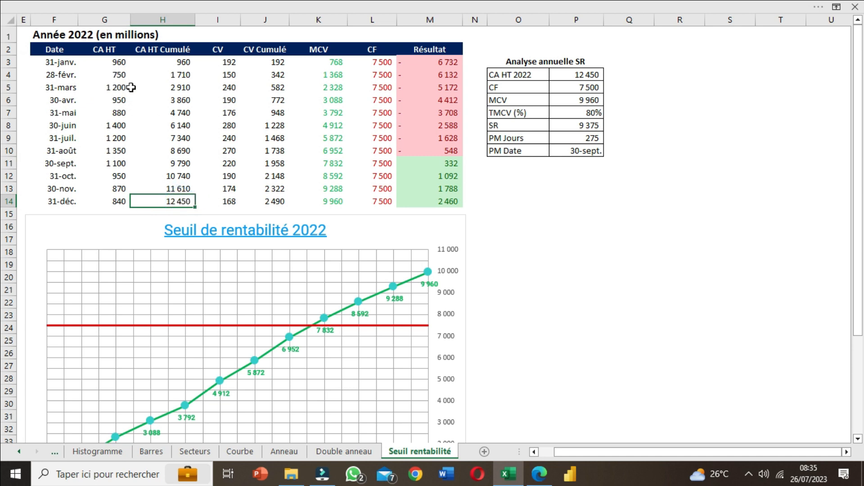
{"action": "left_click", "coordinate": [624, 237]}
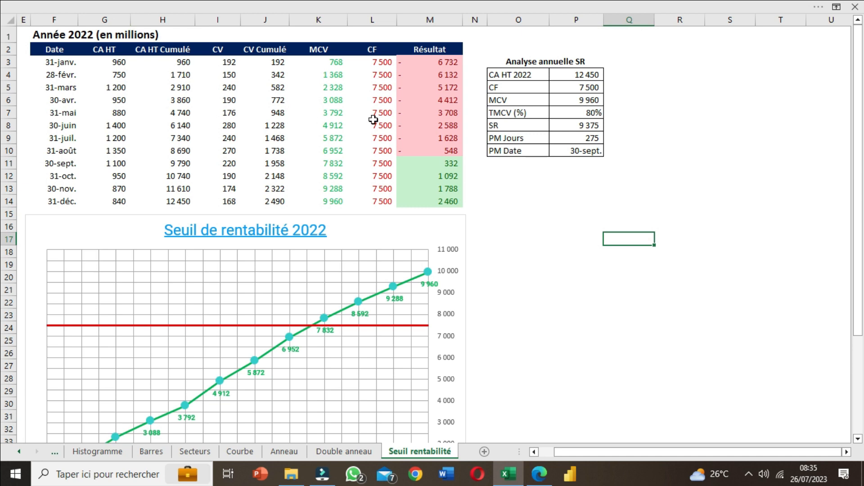
{"action": "left_click_drag", "start_coordinate": [111, 63], "coordinate": [118, 199]}
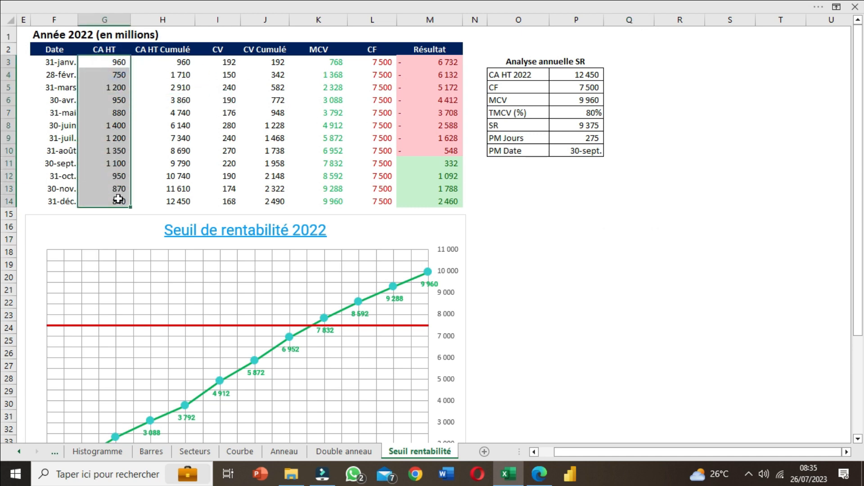
{"action": "left_click_drag", "start_coordinate": [576, 239], "coordinate": [580, 228]}
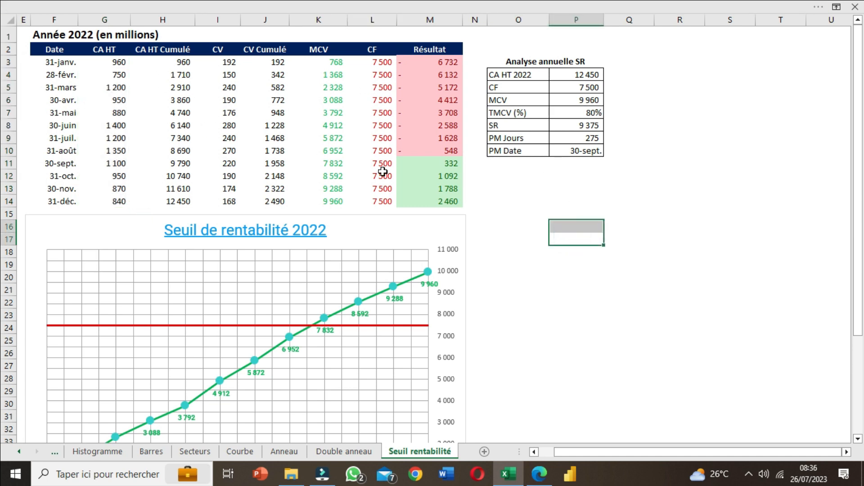
{"action": "left_click_drag", "start_coordinate": [110, 63], "coordinate": [116, 202]}
{"action": "left_click_drag", "start_coordinate": [608, 201], "coordinate": [596, 197]}
Step: Calculate the average of the monthly CA HT values G3:G14 in cell Q14 with MOYENNE and check the formula
{"action": "left_click", "coordinate": [623, 202]}
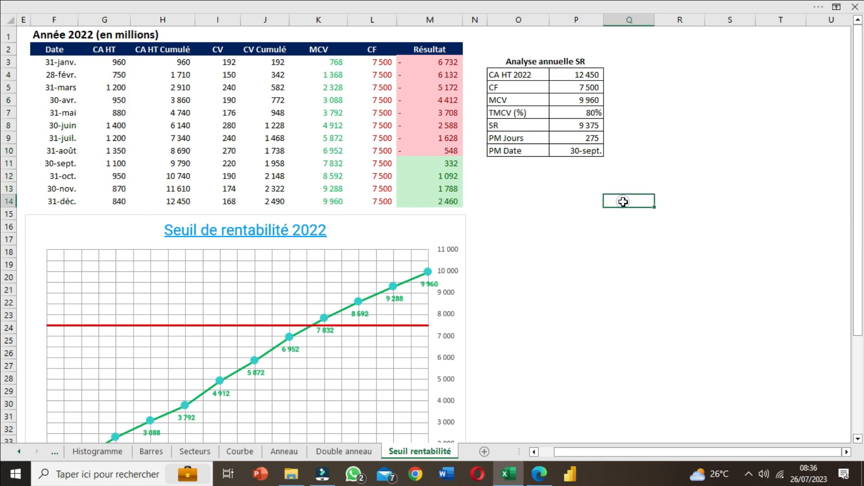
{"action": "type", "text": "+moyenn"}
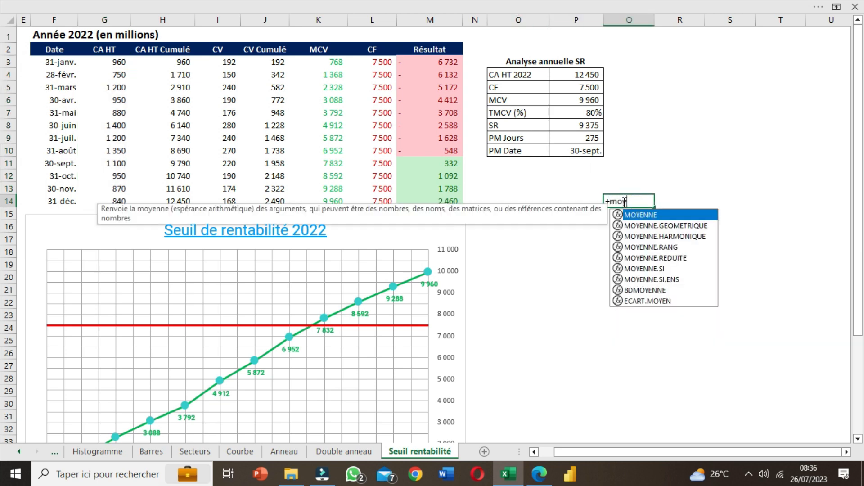
{"action": "type", "text": "e"}
{"action": "double_click", "coordinate": [660, 215]}
{"action": "left_click_drag", "start_coordinate": [116, 63], "coordinate": [117, 204]}
{"action": "key", "text": "Return"}
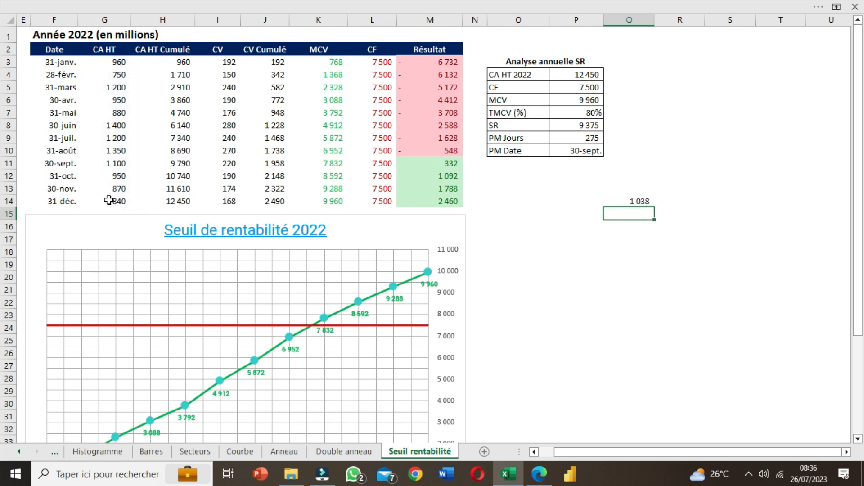
{"action": "left_click", "coordinate": [645, 197]}
{"action": "double_click", "coordinate": [642, 198]}
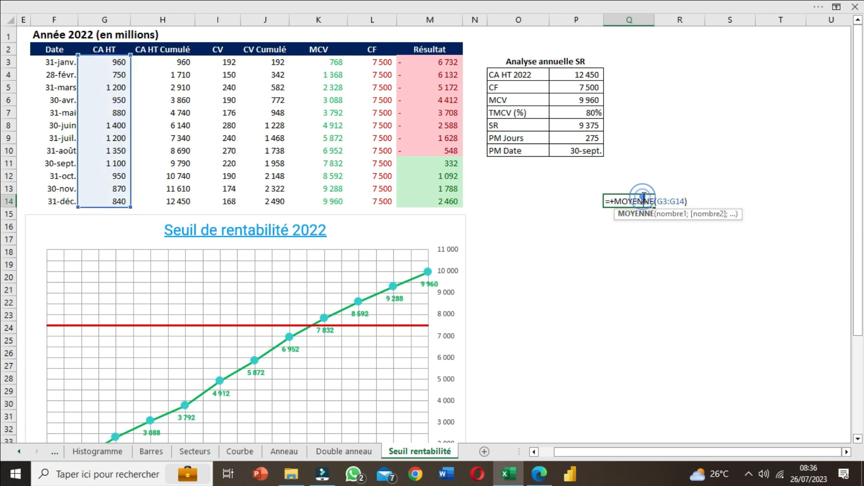
{"action": "key", "text": "Escape"}
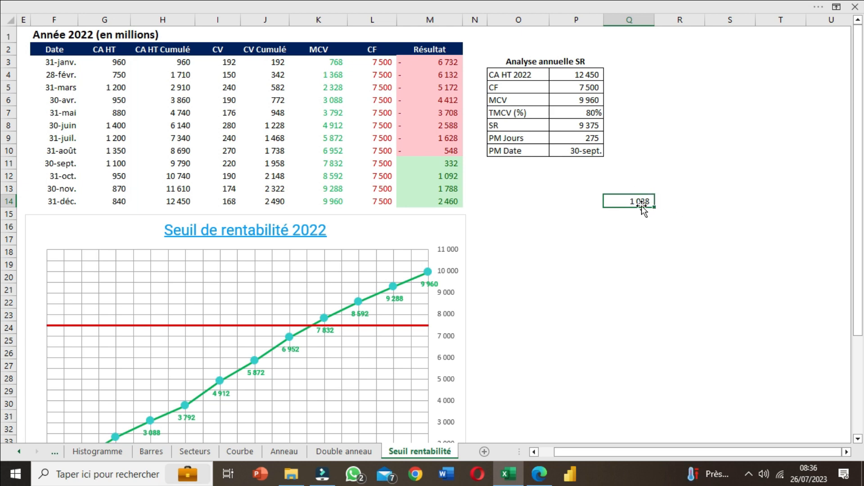
Step: Compare the individual monthly CA HT values with the calculated average, the chart's crossing point and the annual analysis table
{"action": "left_click_drag", "start_coordinate": [105, 61], "coordinate": [124, 203]}
{"action": "left_click_drag", "start_coordinate": [126, 64], "coordinate": [119, 201]}
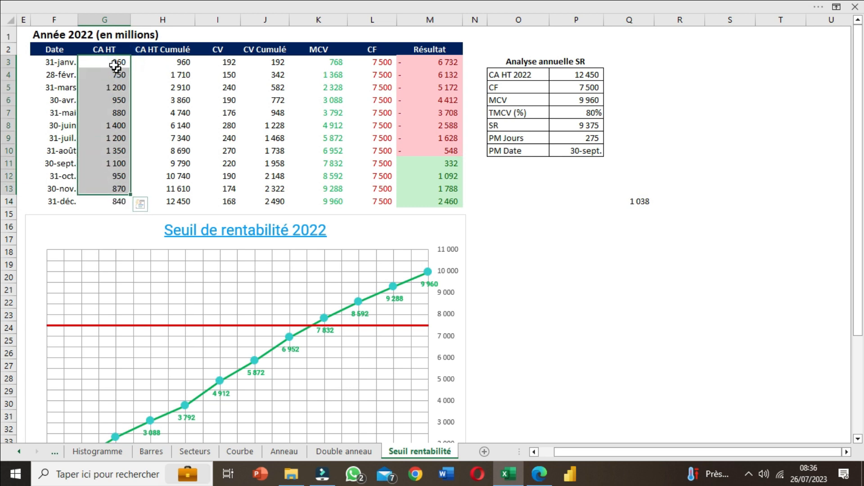
{"action": "left_click", "coordinate": [116, 62]}
{"action": "left_click", "coordinate": [114, 87]}
{"action": "left_click", "coordinate": [112, 102]}
{"action": "left_click", "coordinate": [112, 127]}
{"action": "left_click", "coordinate": [110, 153]}
{"action": "left_click", "coordinate": [108, 176]}
{"action": "left_click", "coordinate": [111, 199]}
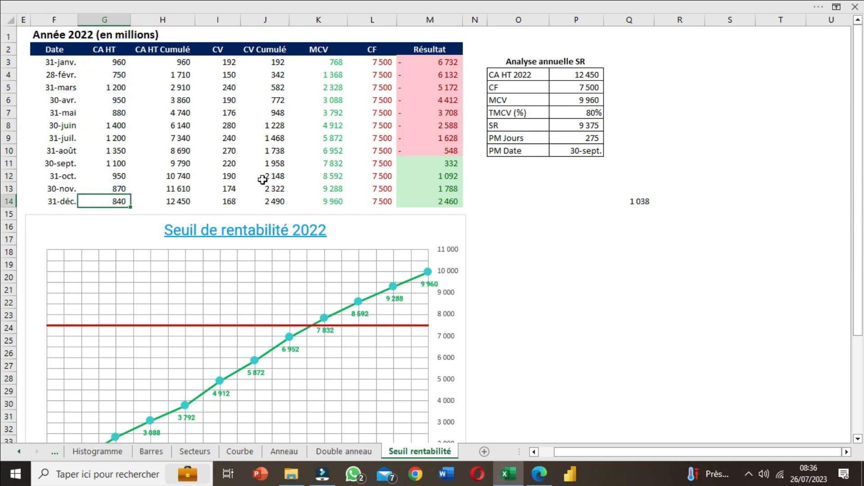
{"action": "scroll", "coordinate": [415, 261], "scroll_direction": "down", "scroll_amount": 2}
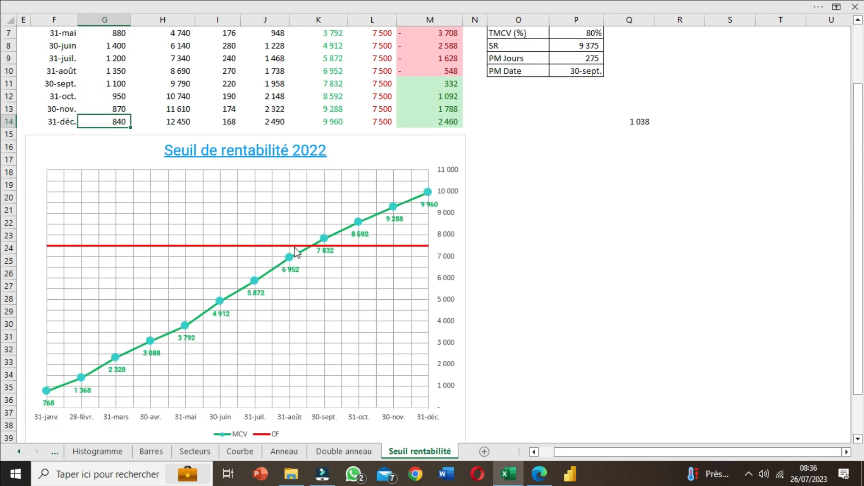
{"action": "scroll", "coordinate": [594, 174], "scroll_direction": "up", "scroll_amount": 2}
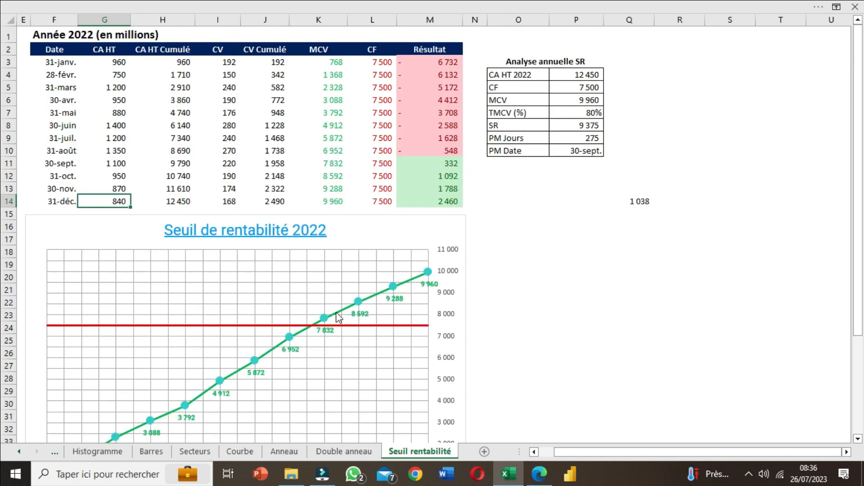
{"action": "mouse_move", "coordinate": [515, 58]}
{"action": "left_mouse_down"}
{"action": "mouse_move", "coordinate": [573, 162]}
{"action": "mouse_move", "coordinate": [572, 136]}
{"action": "mouse_move", "coordinate": [572, 148]}
{"action": "left_mouse_up"}
Step: Clear the average in Q14 and replace every monthly CA HT value in G3:G14 with 1038
{"action": "left_click", "coordinate": [641, 201]}
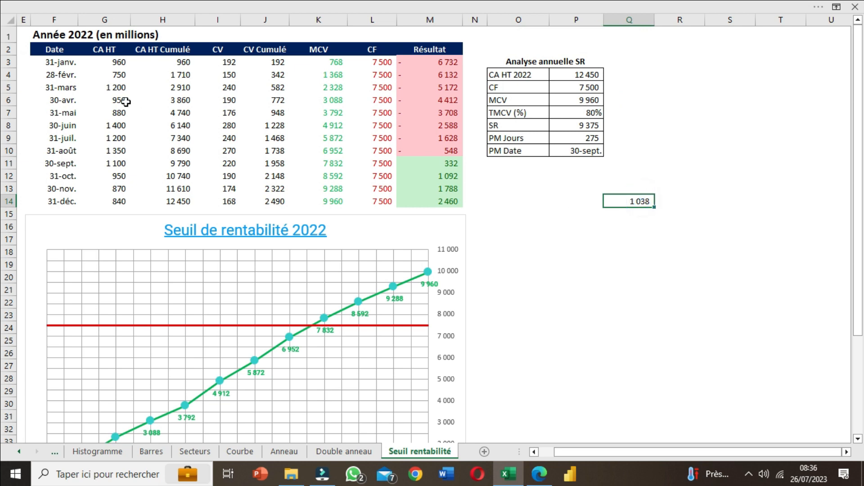
{"action": "key", "text": "Delete"}
{"action": "left_click", "coordinate": [111, 61]}
{"action": "type", "text": "1038"}
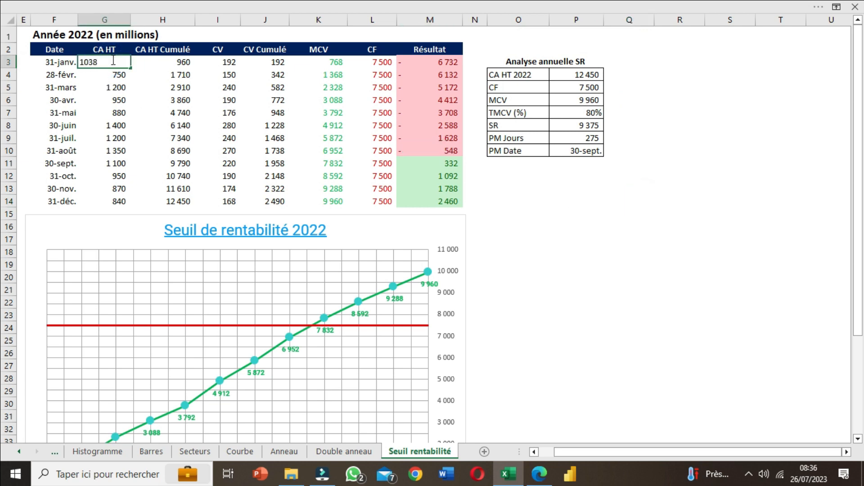
{"action": "key", "text": "Return"}
{"action": "left_click", "coordinate": [115, 61]}
{"action": "left_click_drag", "start_coordinate": [133, 66], "coordinate": [120, 202]}
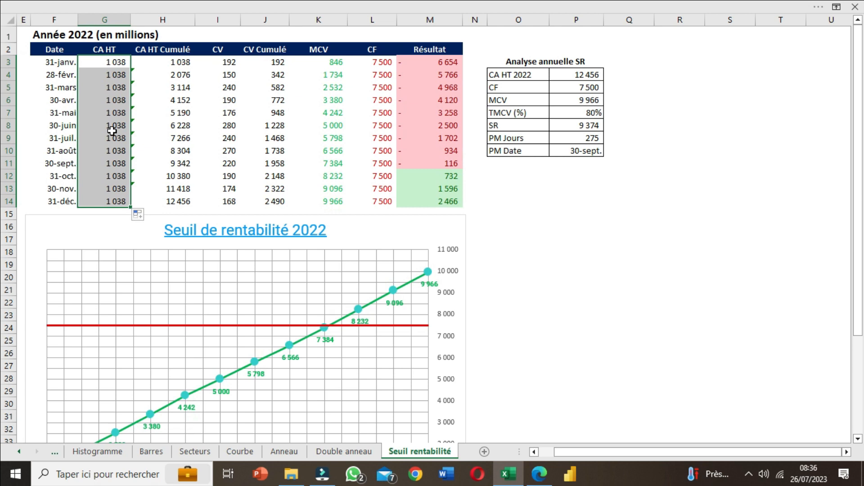
Step: Inspect where the MCV curve meets the CF line around 30-sept. with the uniform monthly CA HT
{"action": "scroll", "coordinate": [443, 297], "scroll_direction": "down", "scroll_amount": 1}
{"action": "scroll", "coordinate": [443, 297], "scroll_direction": "down", "scroll_amount": 3}
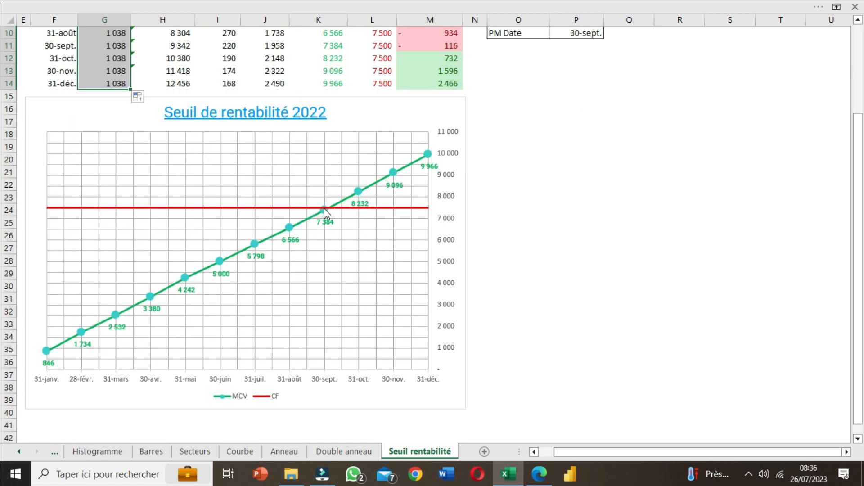
{"action": "mouse_move", "coordinate": [326, 212]}
{"action": "scroll", "coordinate": [355, 299], "scroll_direction": "up", "scroll_amount": 2}
{"action": "left_click", "coordinate": [567, 232]}
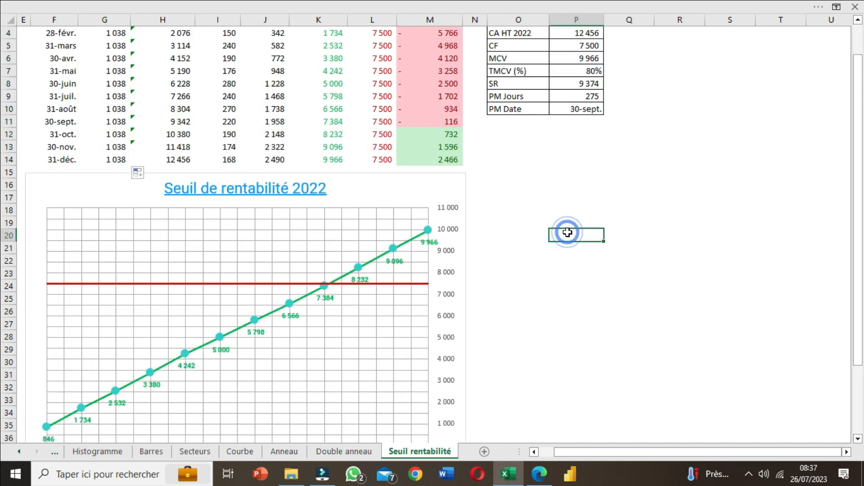
Step: Widen column N to increase the gap between the monthly table and the Analyse annuelle SR table
{"action": "scroll", "coordinate": [558, 228], "scroll_direction": "up", "scroll_amount": 1}
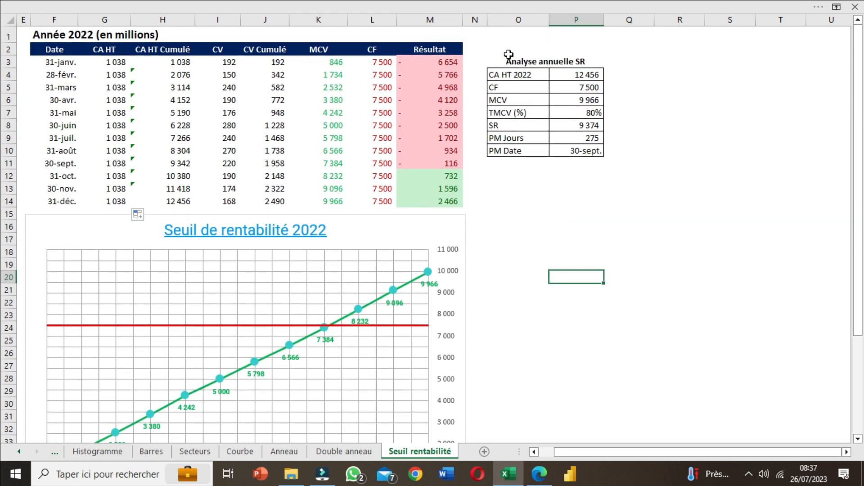
{"action": "mouse_move", "coordinate": [498, 35]}
{"action": "left_mouse_down"}
{"action": "mouse_move", "coordinate": [495, 27]}
{"action": "mouse_move", "coordinate": [508, 21]}
{"action": "left_mouse_up"}
{"action": "left_click", "coordinate": [547, 62]}
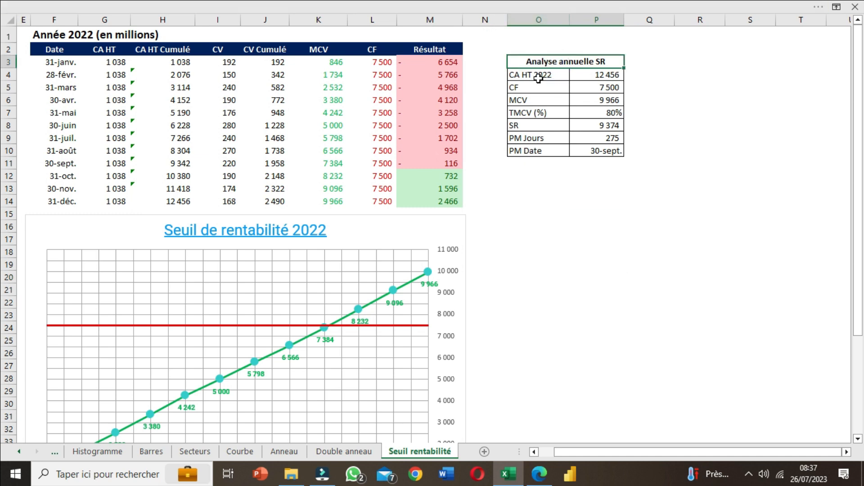
Step: Review the annual analysis in O4:P10 against the full monthly table and the Seuil de rentabilité 2022 chart
{"action": "left_click_drag", "start_coordinate": [538, 79], "coordinate": [603, 149]}
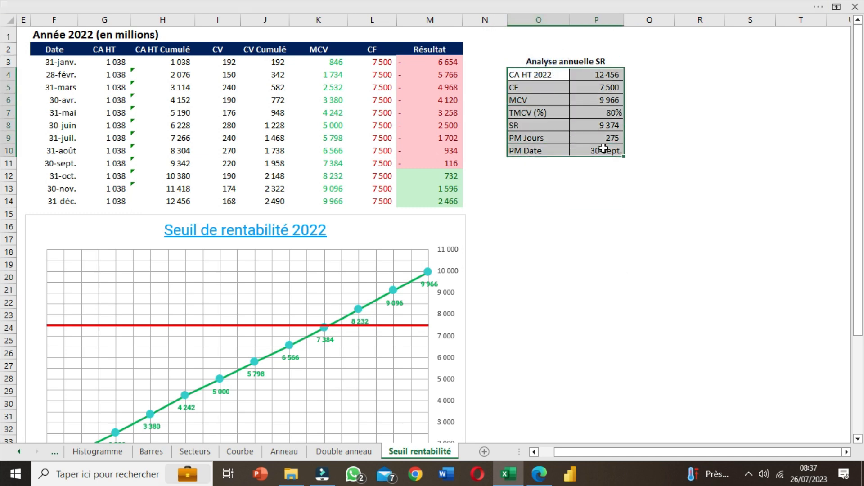
{"action": "left_click", "coordinate": [176, 87]}
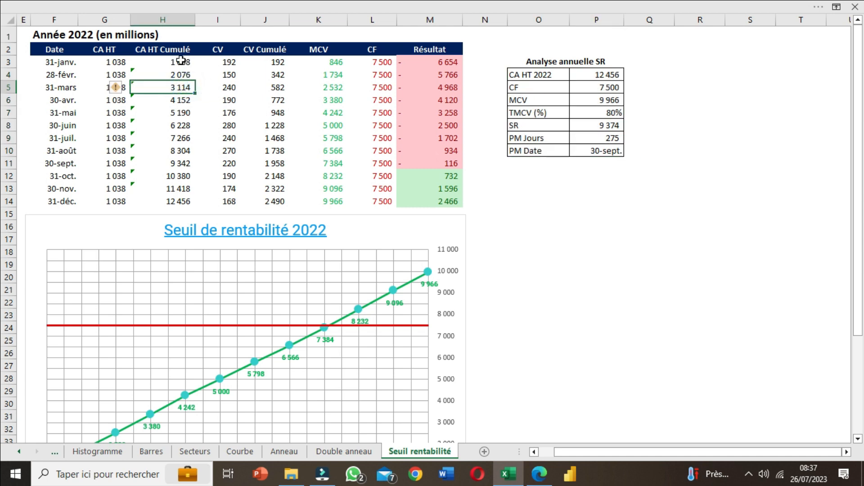
{"action": "left_click_drag", "start_coordinate": [83, 36], "coordinate": [450, 201]}
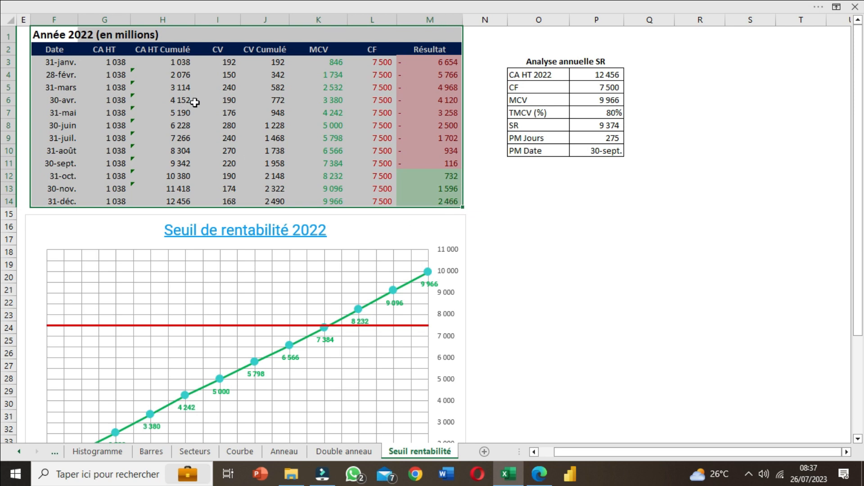
{"action": "scroll", "coordinate": [197, 103], "scroll_direction": "down", "scroll_amount": 3}
{"action": "scroll", "coordinate": [225, 122], "scroll_direction": "up", "scroll_amount": 1}
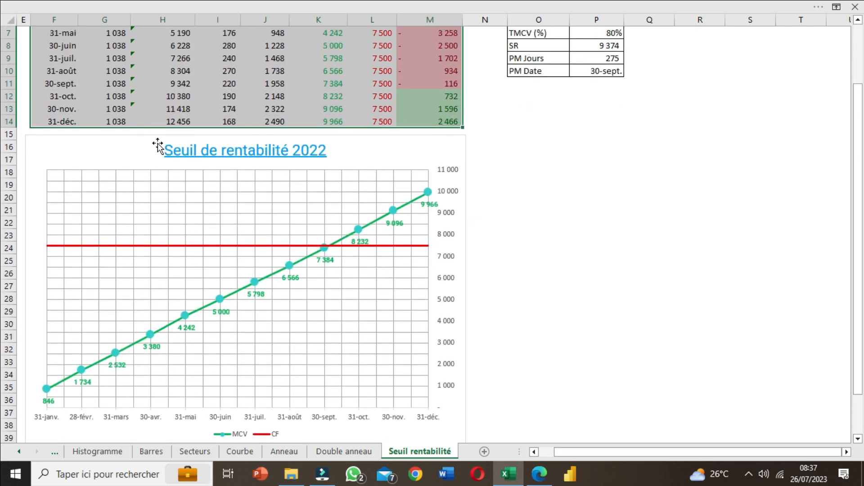
{"action": "left_click", "coordinate": [155, 139]}
{"action": "left_click", "coordinate": [536, 221]}
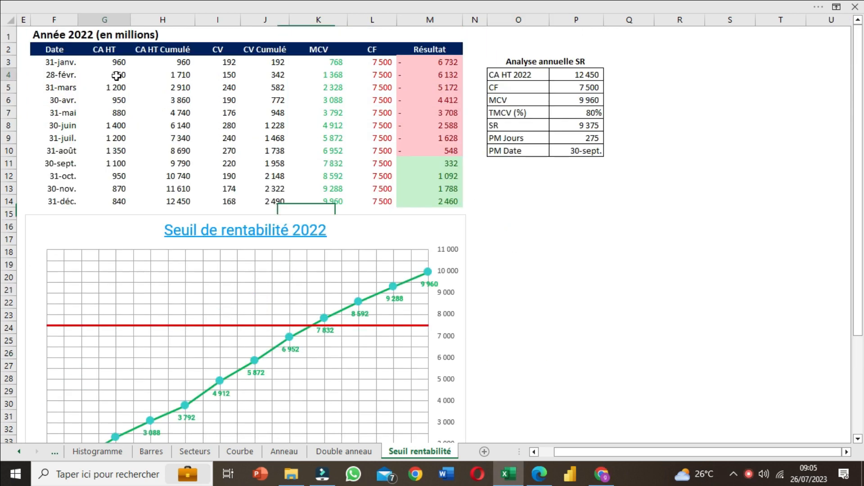
Step: Examine the CA HT values from January through August and September alongside the annual analysis table
{"action": "left_click", "coordinate": [112, 76]}
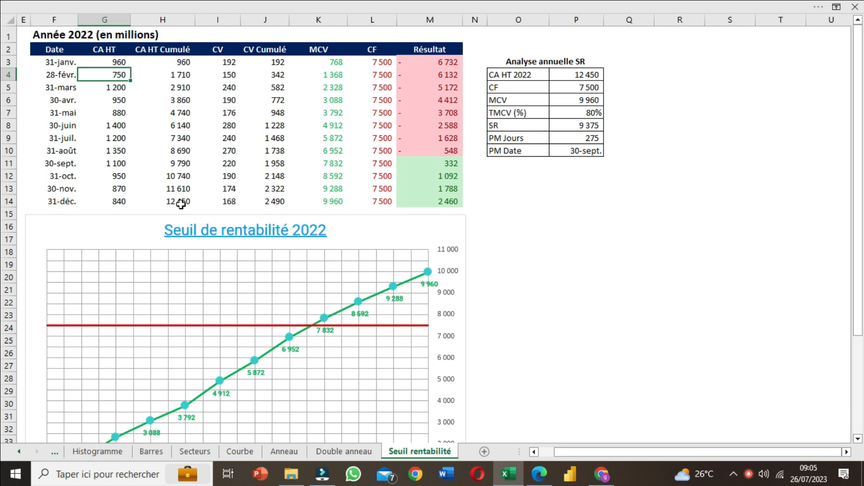
{"action": "left_click", "coordinate": [115, 61]}
{"action": "left_click_drag", "start_coordinate": [115, 61], "coordinate": [116, 163]}
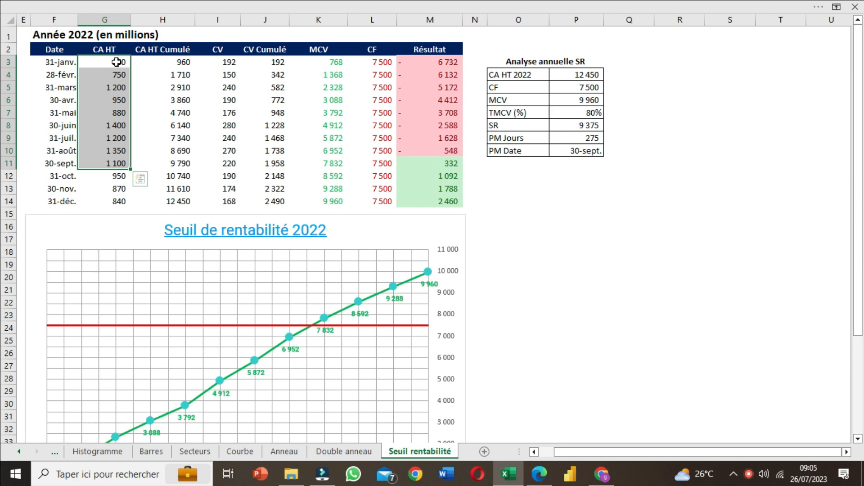
{"action": "left_click_drag", "start_coordinate": [117, 62], "coordinate": [114, 153]}
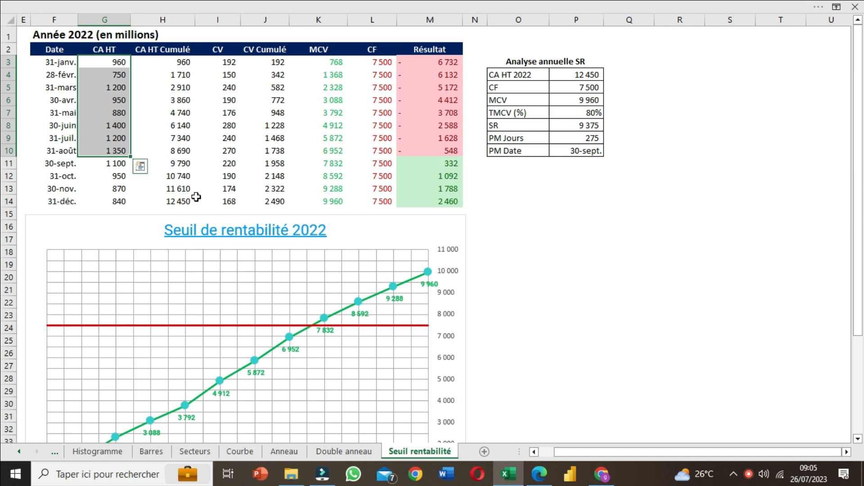
{"action": "left_click_drag", "start_coordinate": [513, 75], "coordinate": [583, 151]}
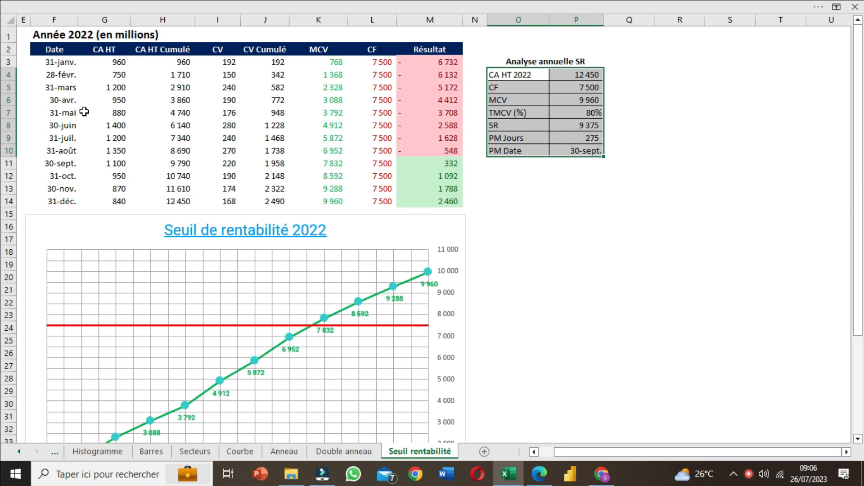
{"action": "left_click", "coordinate": [117, 76]}
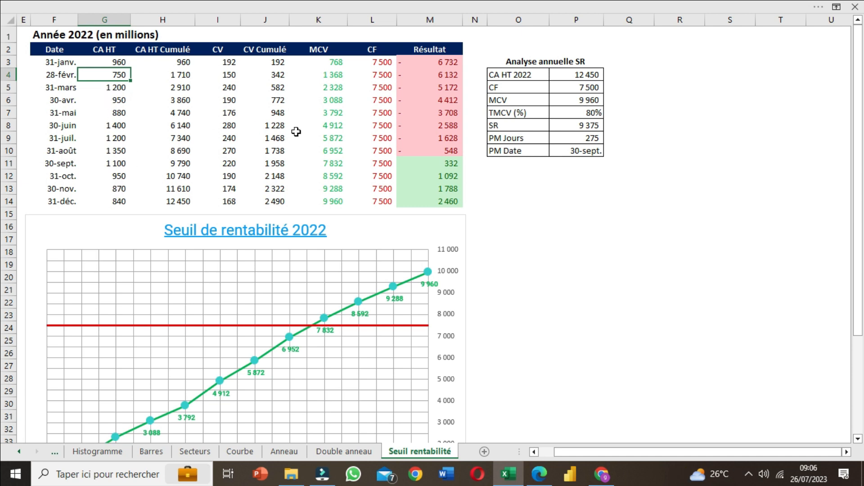
{"action": "scroll", "coordinate": [356, 198], "scroll_direction": "down", "scroll_amount": 1}
{"action": "scroll", "coordinate": [356, 194], "scroll_direction": "up", "scroll_amount": 1}
{"action": "left_click", "coordinate": [526, 60]}
{"action": "left_click", "coordinate": [103, 62]}
Step: Narrow the break-even chart slightly to the outer edge of column M and deselect it
{"action": "scroll", "coordinate": [455, 296], "scroll_direction": "down", "scroll_amount": 4}
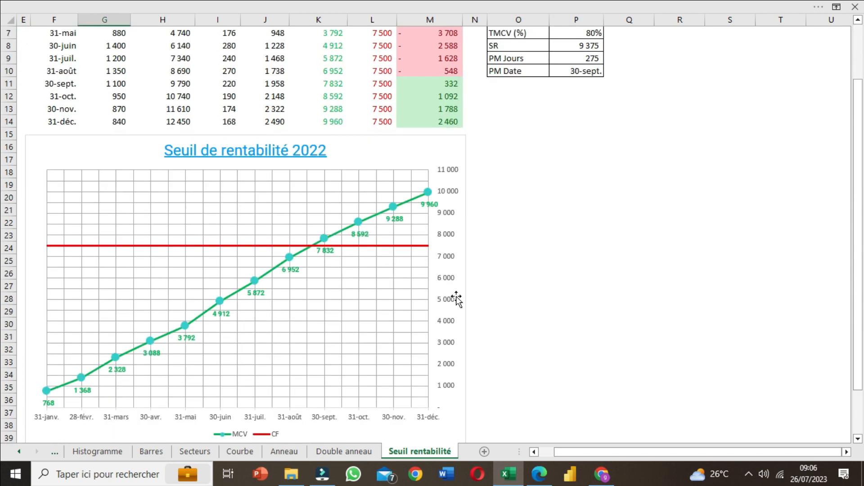
{"action": "left_click", "coordinate": [455, 357]}
{"action": "left_click_drag", "start_coordinate": [464, 367], "coordinate": [462, 366]}
{"action": "left_click", "coordinate": [571, 282]}
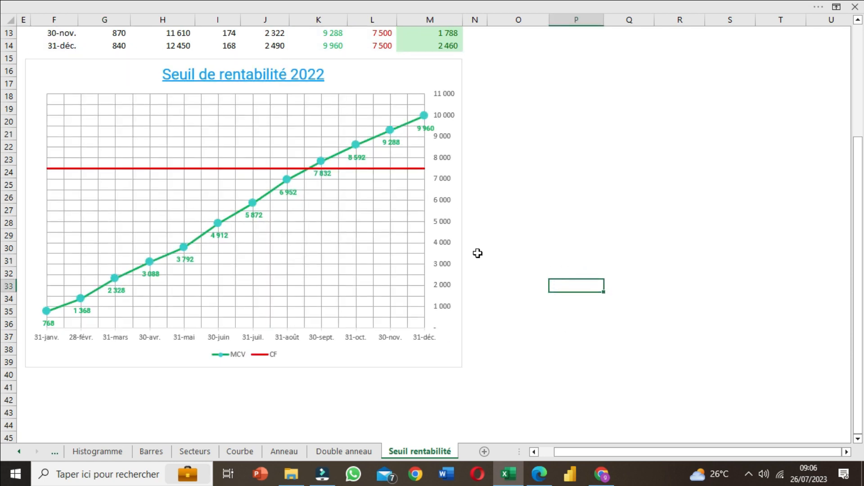
Step: Move the break-even chart slightly so it sits just below the monthly table, then deselect it
{"action": "scroll", "coordinate": [447, 215], "scroll_direction": "up", "scroll_amount": 4}
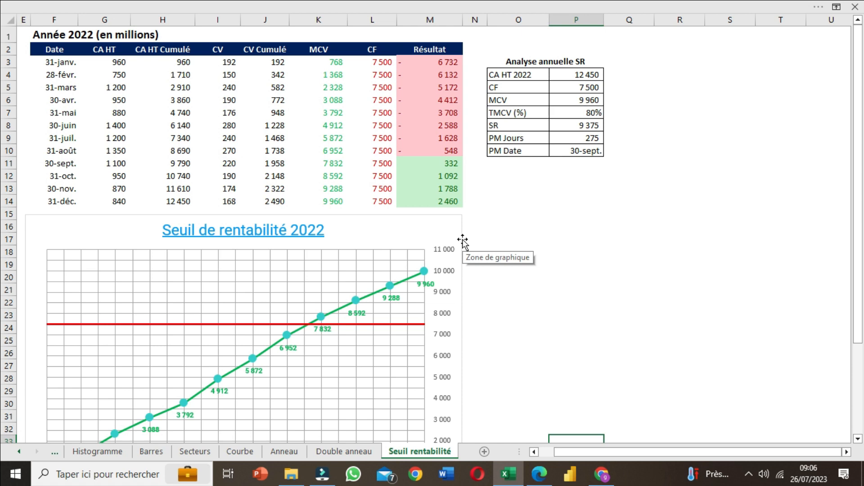
{"action": "left_click_drag", "start_coordinate": [462, 240], "coordinate": [465, 235]}
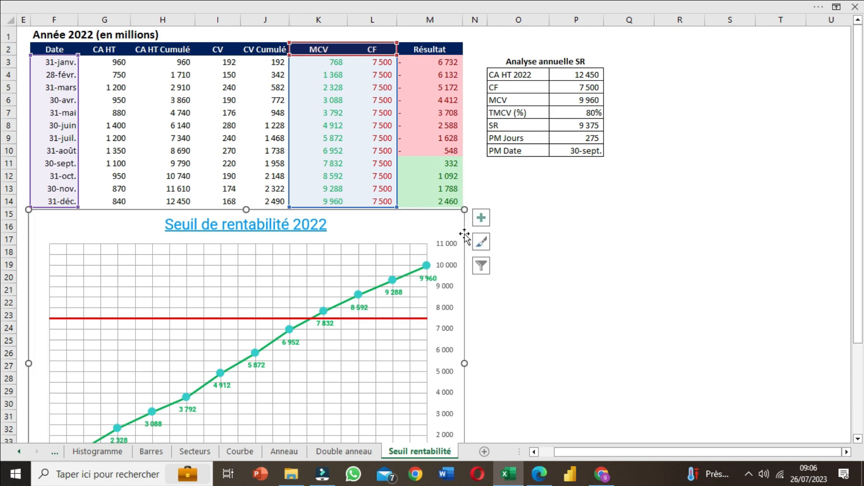
{"action": "left_click", "coordinate": [525, 214]}
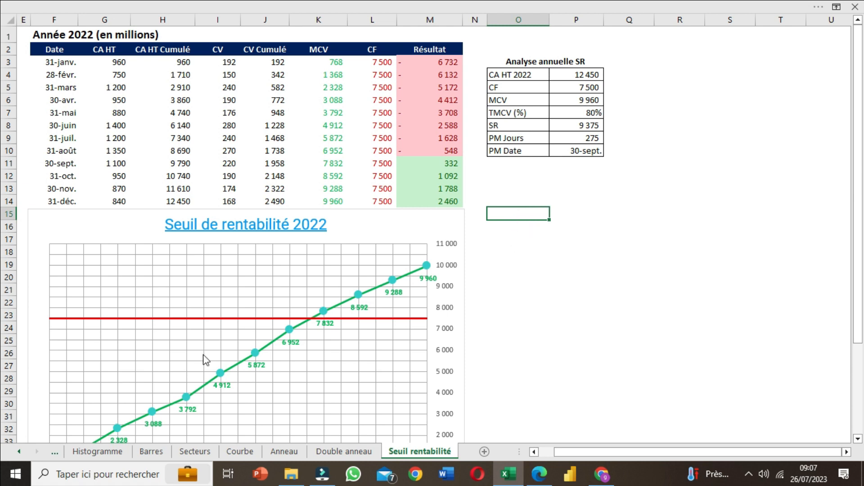
Step: Return to the Accueil sheet listing the 20 chart types
{"action": "left_click", "coordinate": [21, 452]}
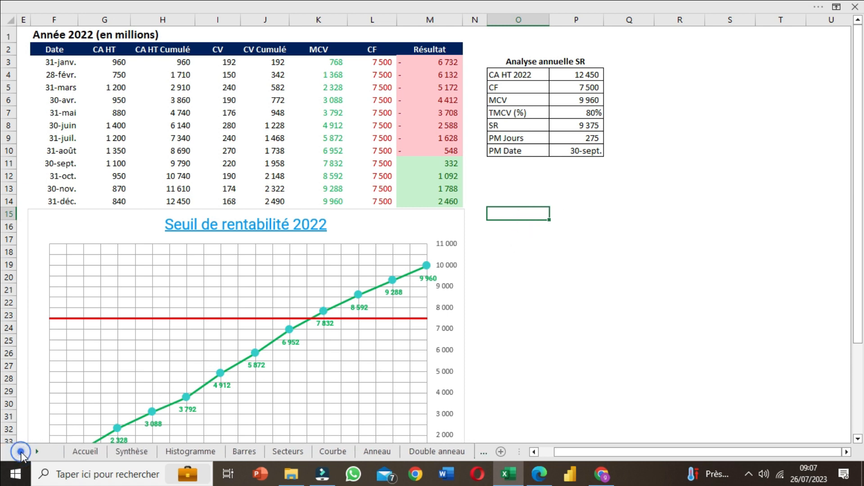
{"action": "left_click", "coordinate": [85, 452]}
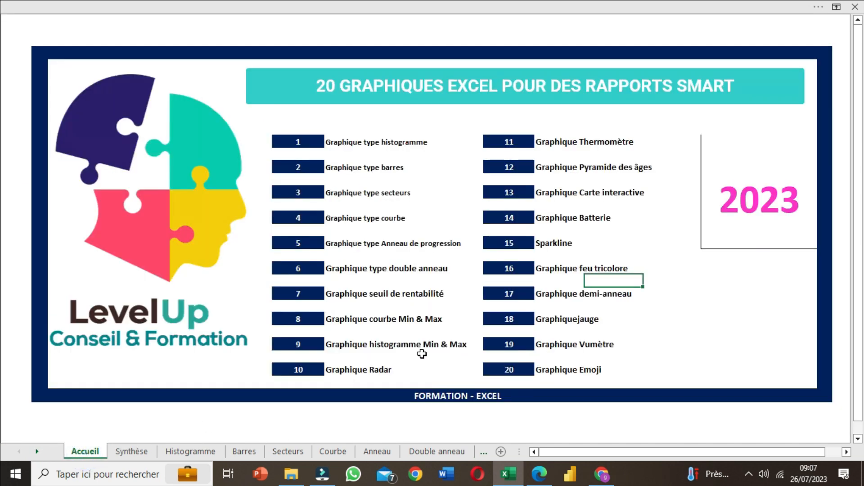